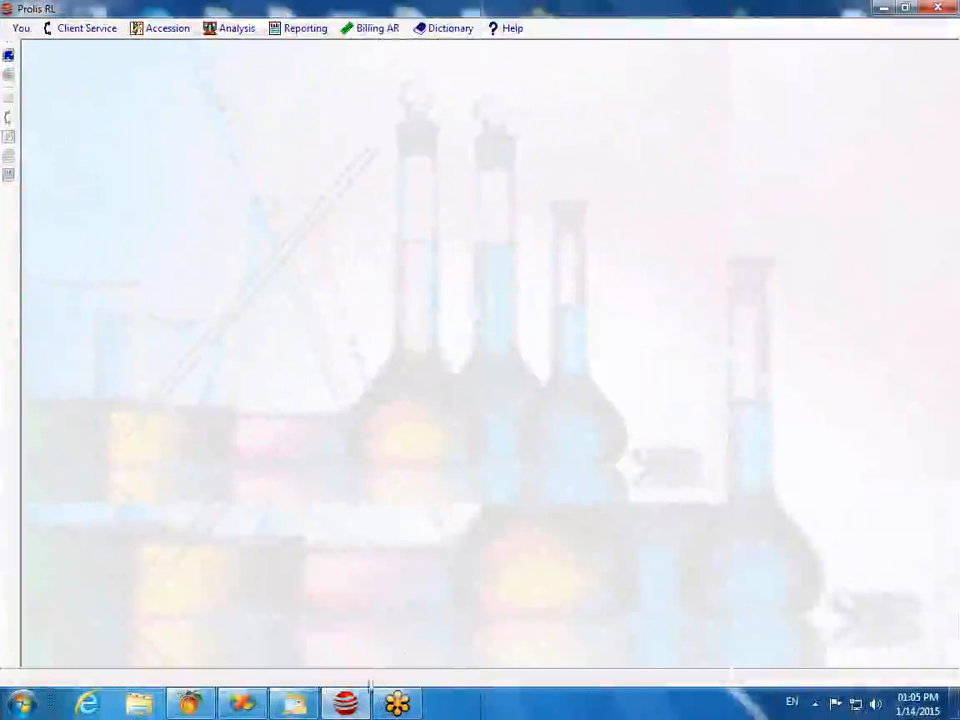
Step: Browse the Client Service and Accession menus, then bring up the Login dialog
mouse_move(347, 708)
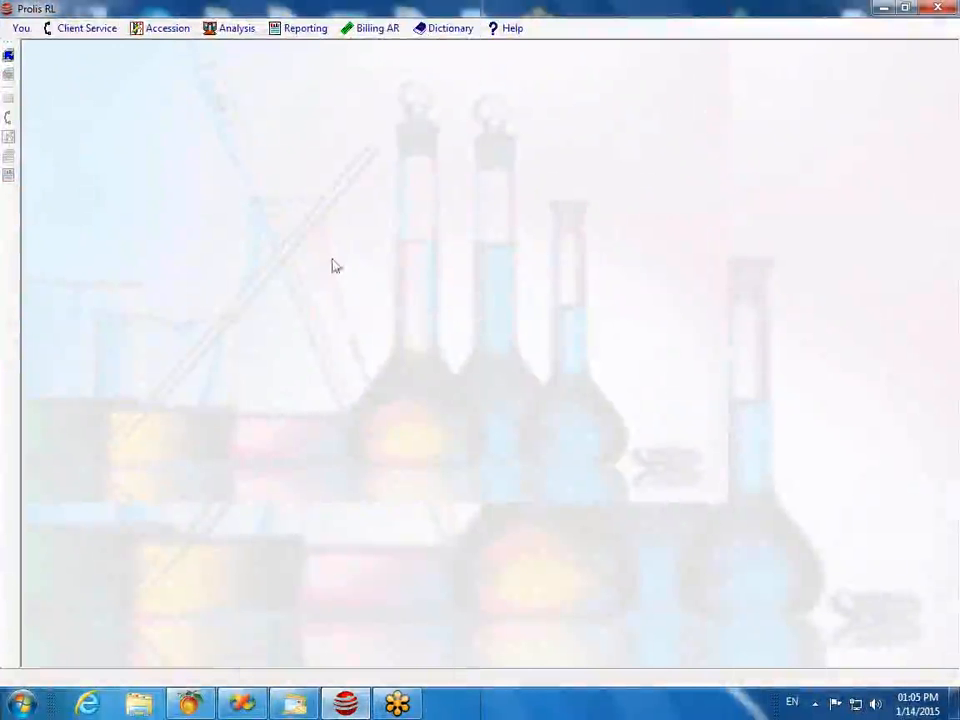
left_click(86, 30)
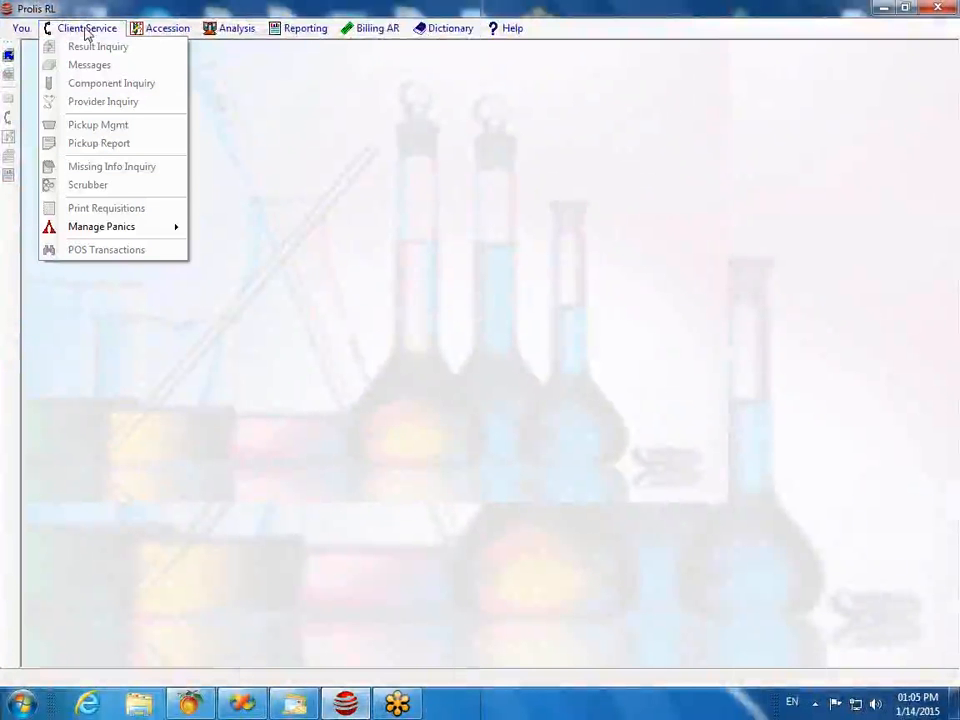
mouse_move(150, 34)
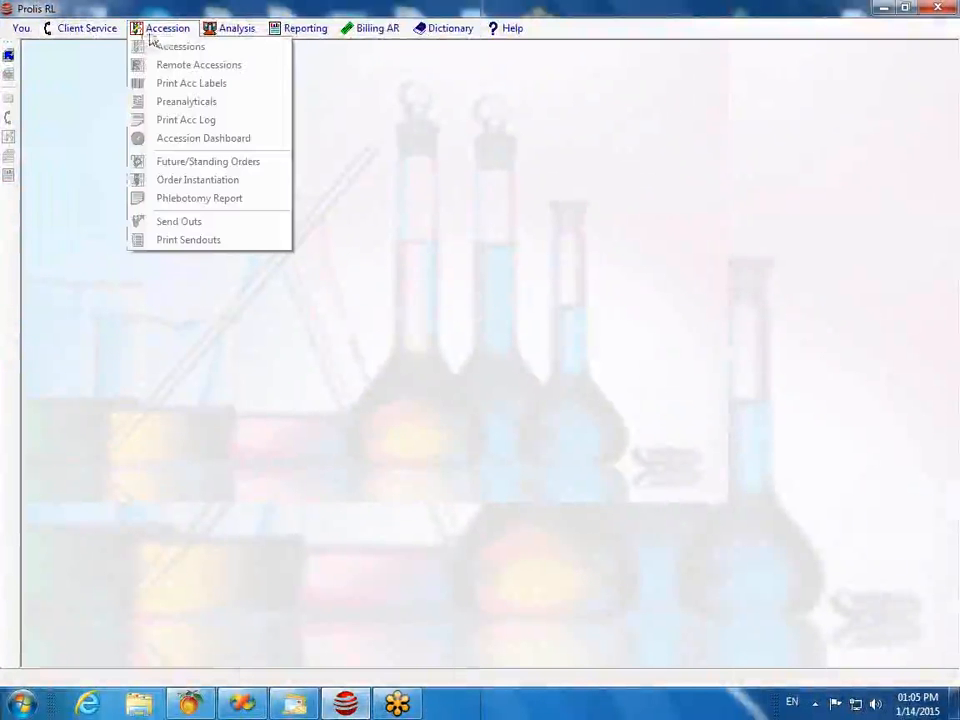
left_click(9, 57)
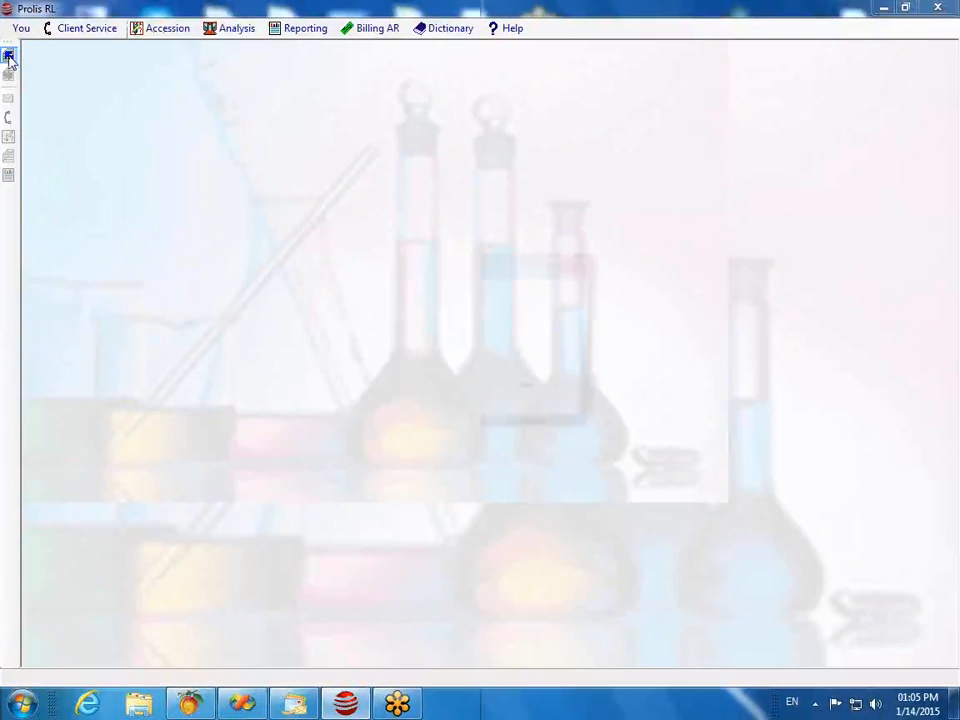
Step: Log in with the user name and password
left_click(479, 311)
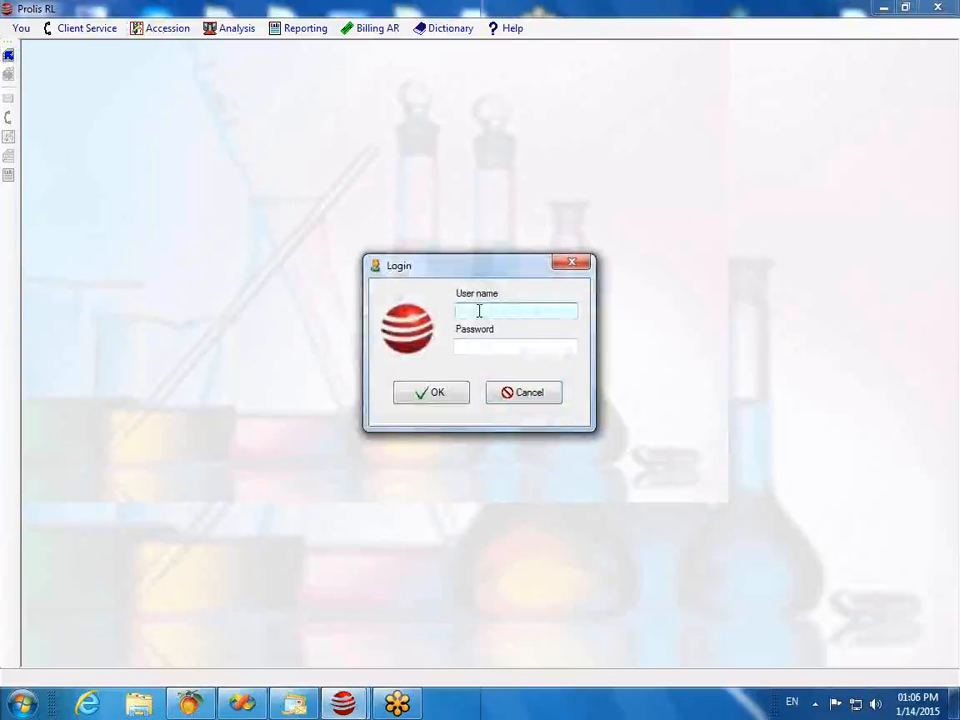
type("tariqc")
key("Tab")
type("*")
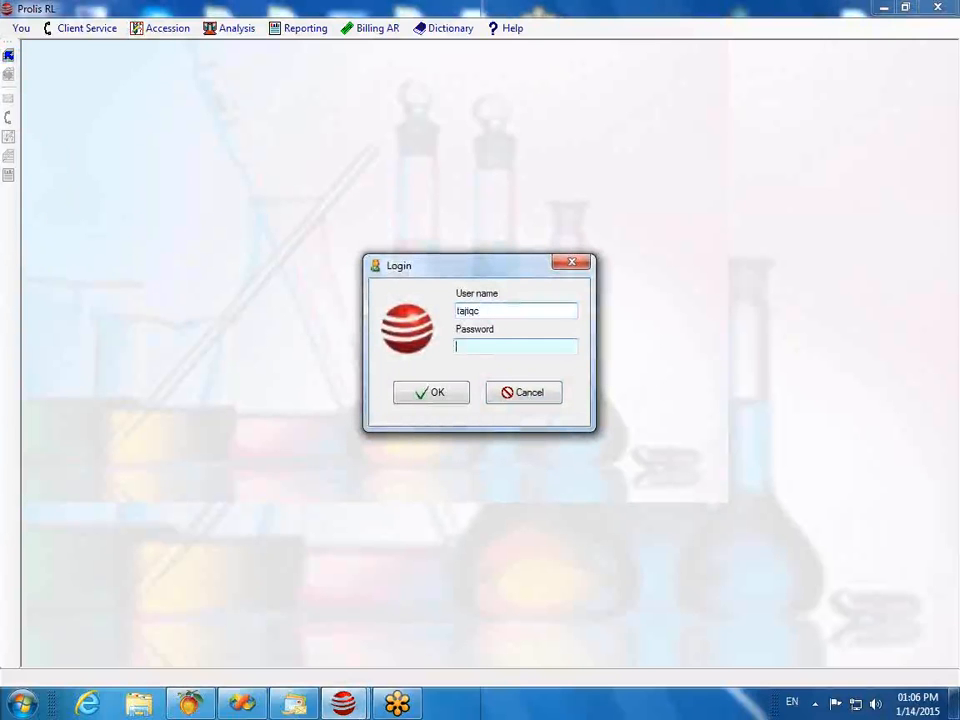
type("******")
key("Tab")
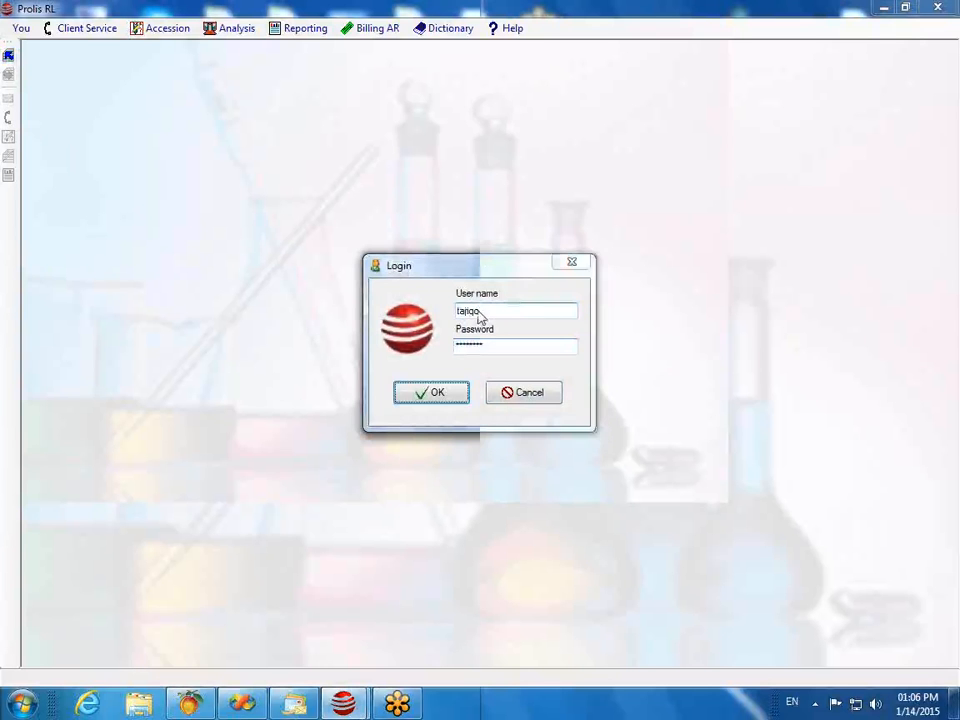
key("Return")
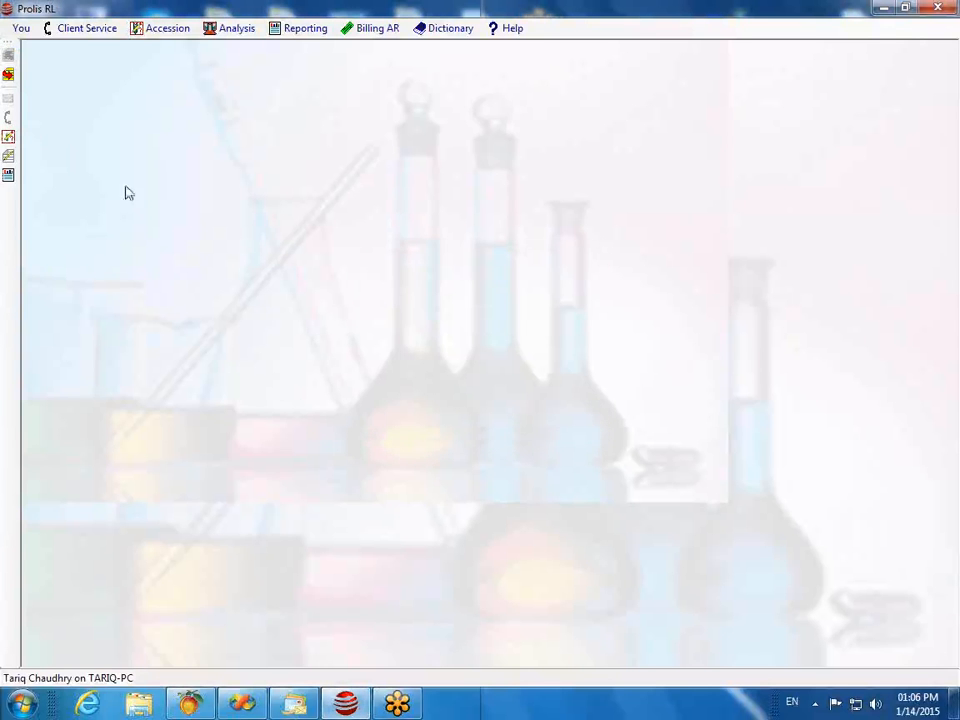
left_click(88, 29)
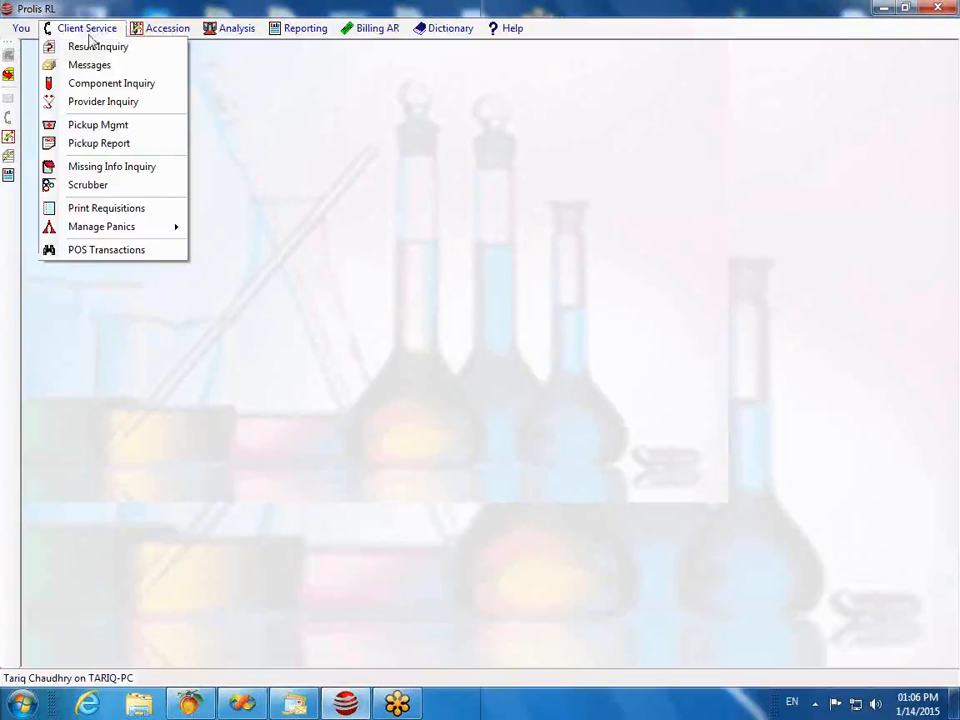
mouse_move(155, 37)
mouse_move(90, 37)
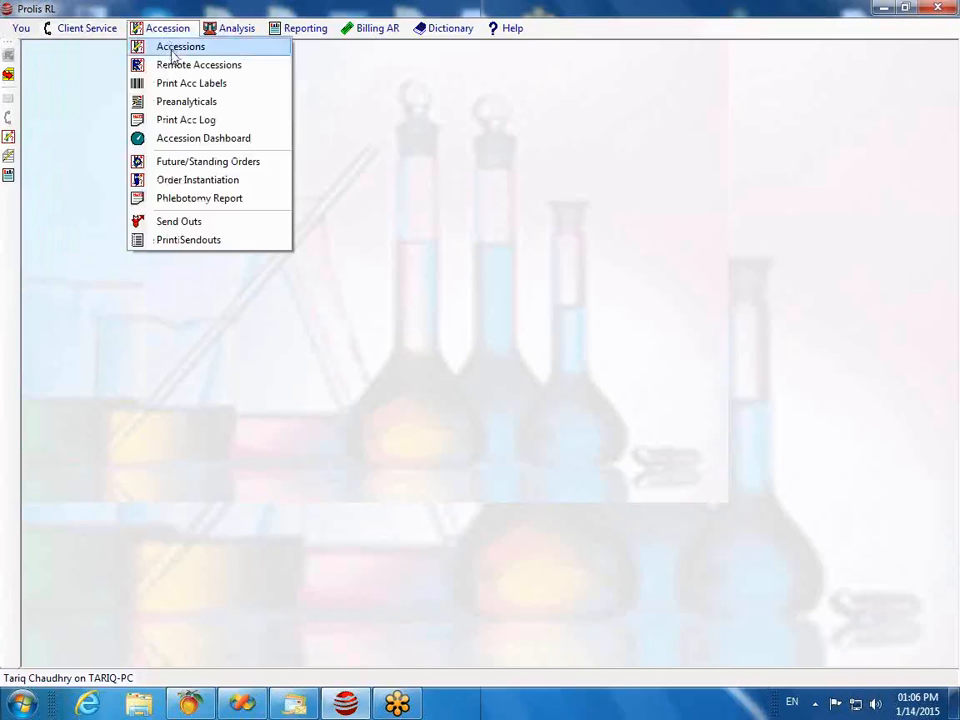
left_click(172, 50)
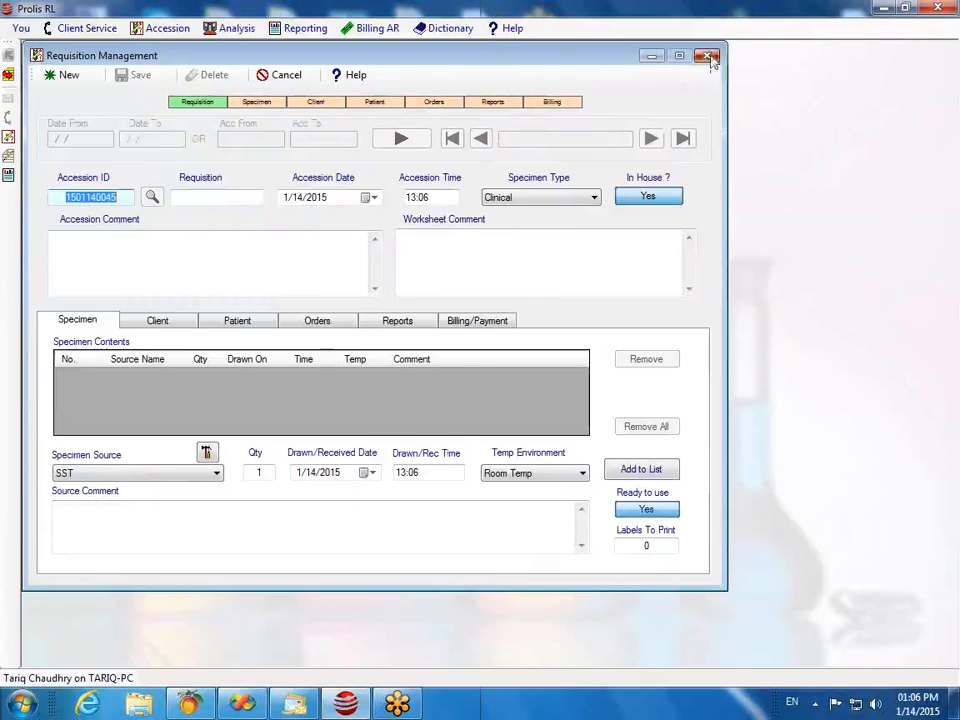
left_click(710, 57)
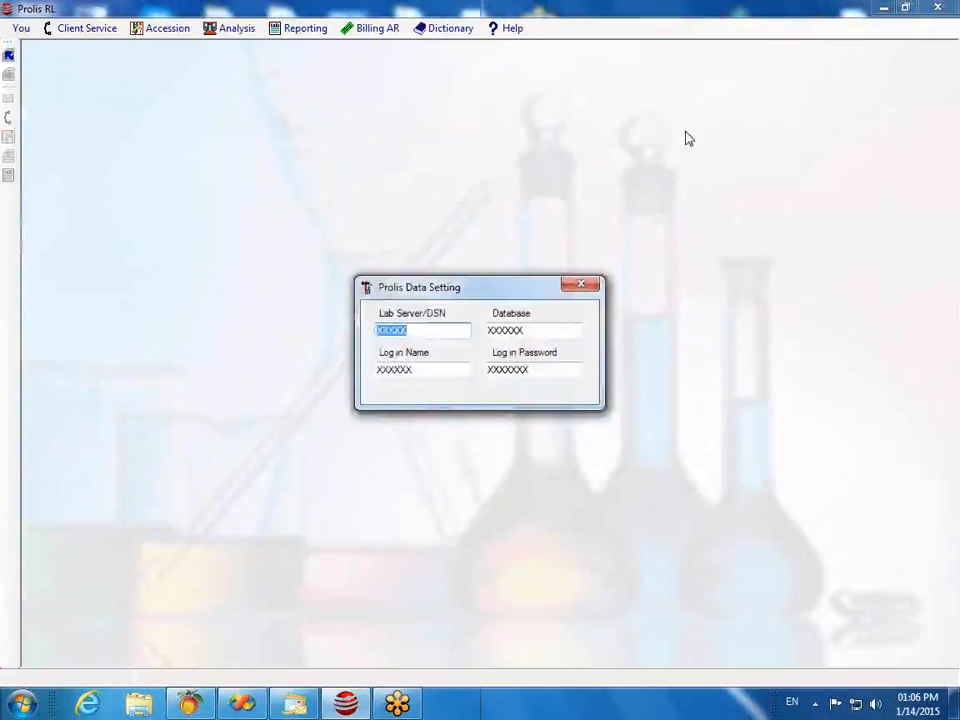
Step: Enter the Lab Server/DSN value and close the Data Setting dialog
type("XXXXXXXX")
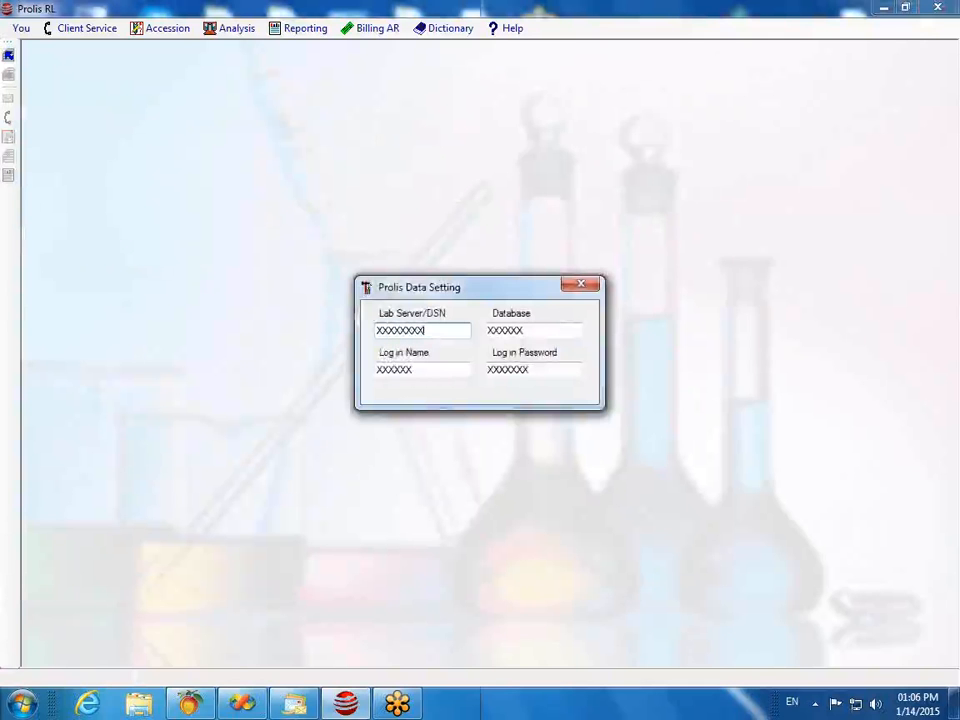
key("Tab")
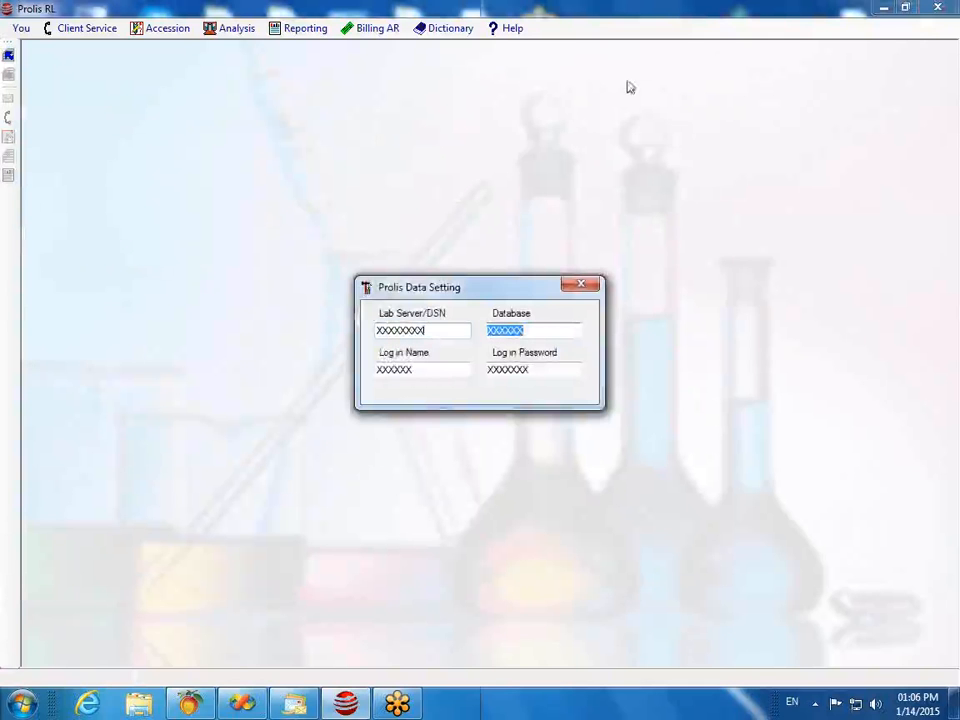
left_click(581, 285)
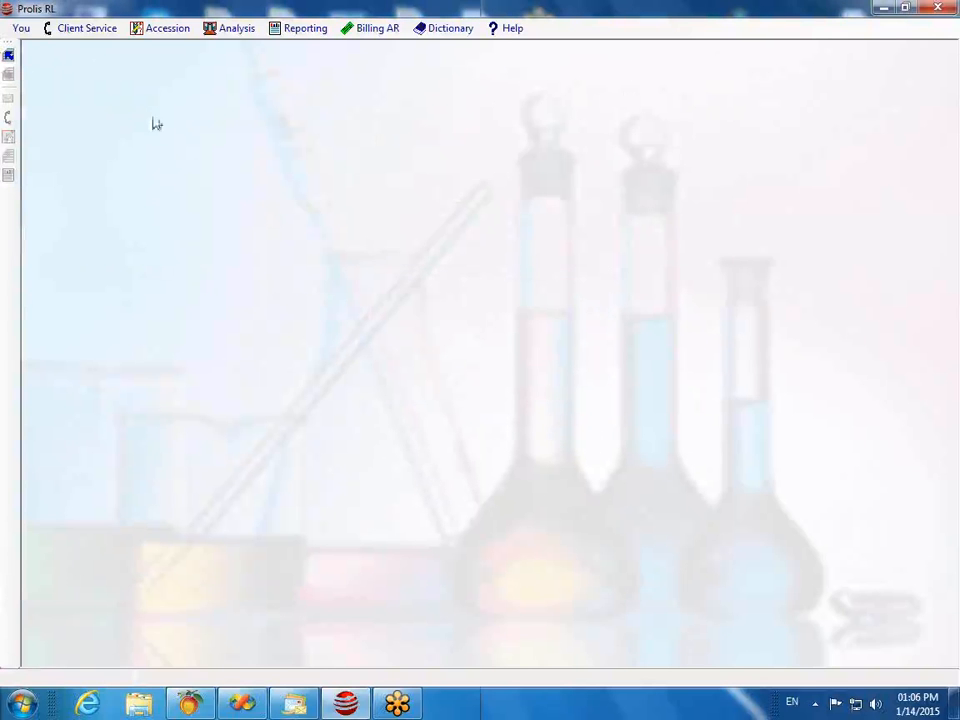
Step: Log back in with the user name and password
left_click(8, 56)
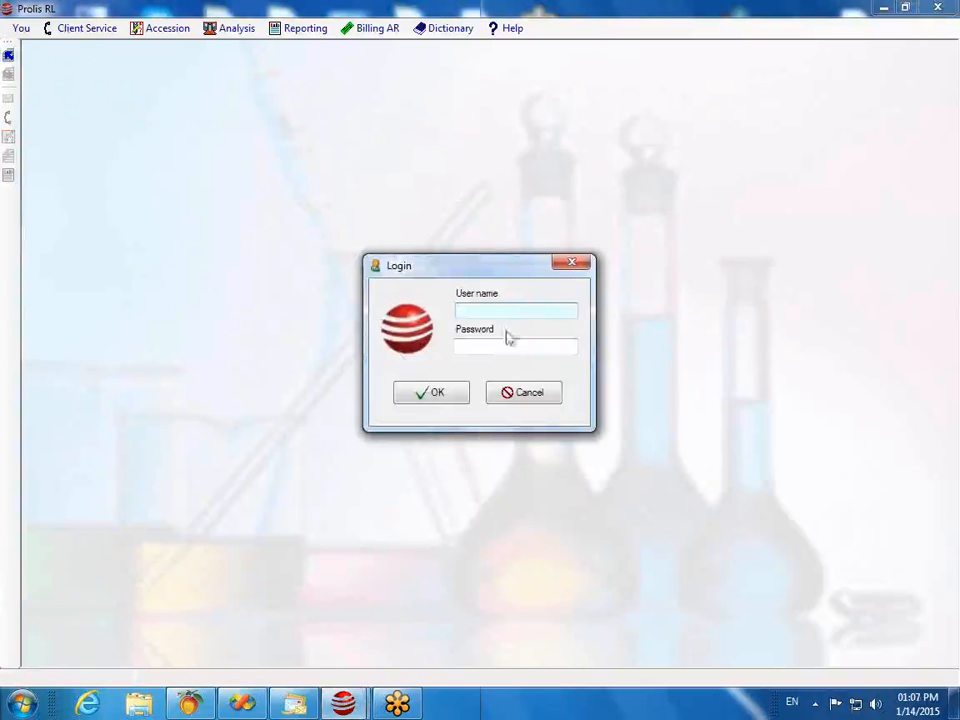
type("tariqc")
key("Tab")
type("*********")
key("Tab")
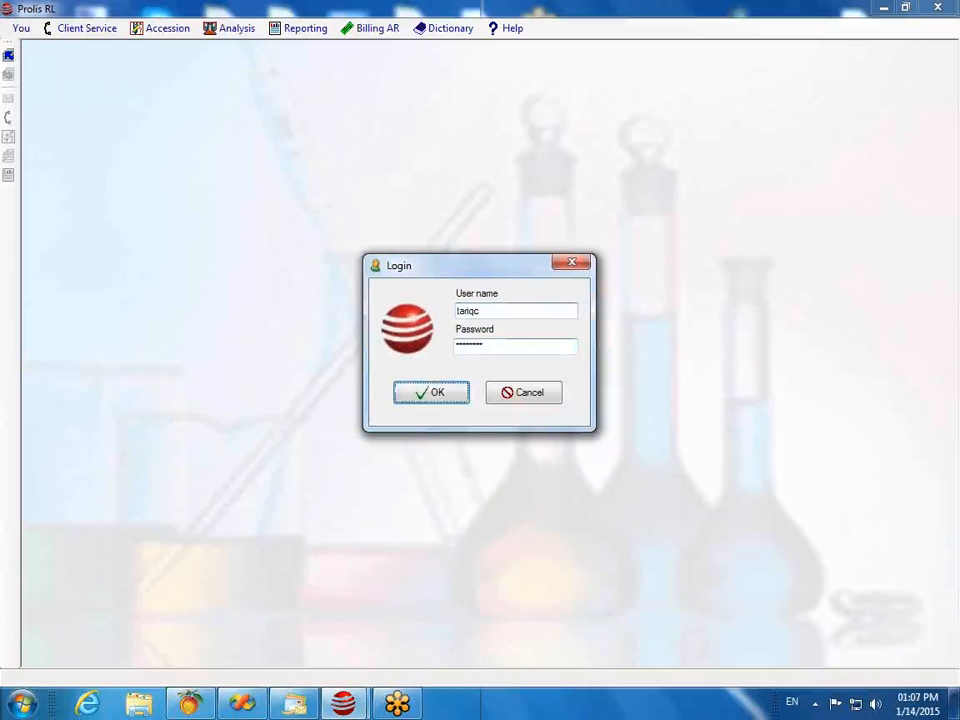
key("Return")
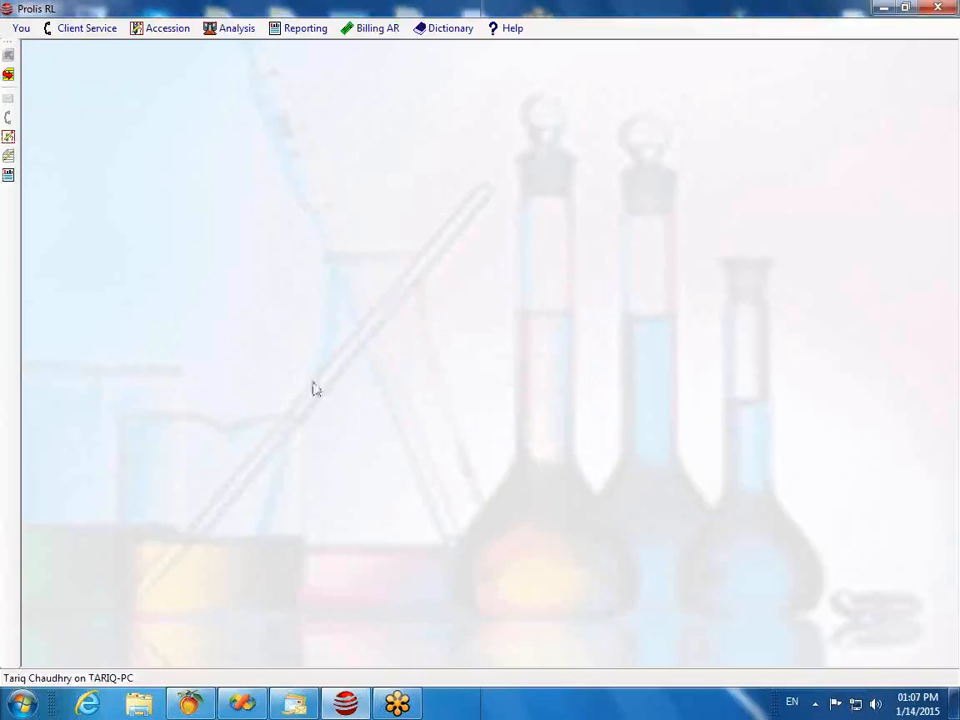
Step: Open the Accessions window and switch the requisition form into search mode
left_click(154, 30)
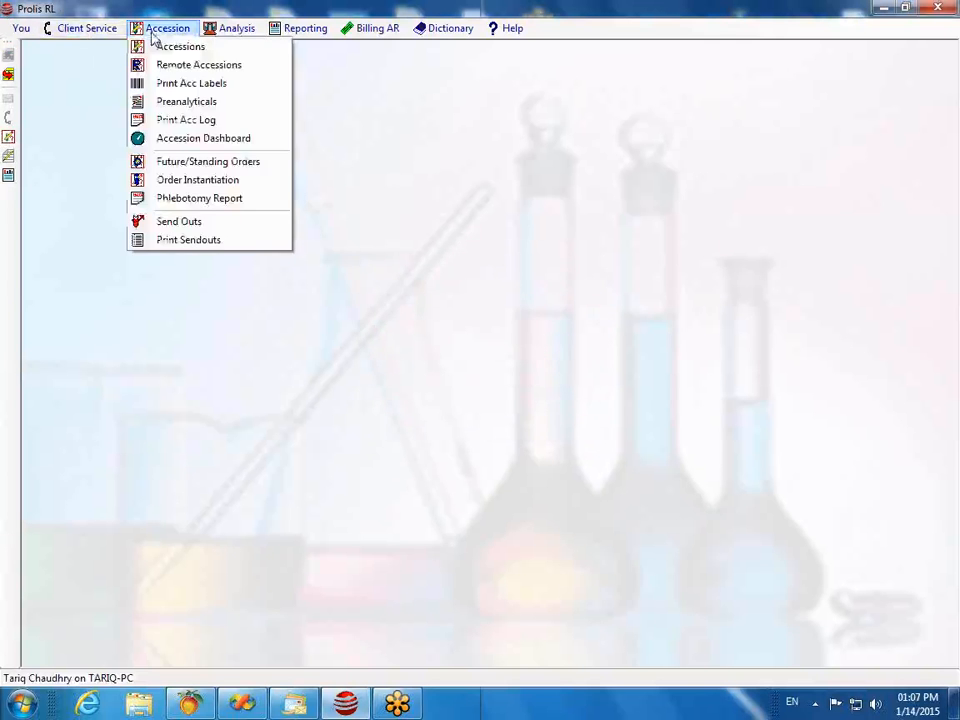
left_click(162, 47)
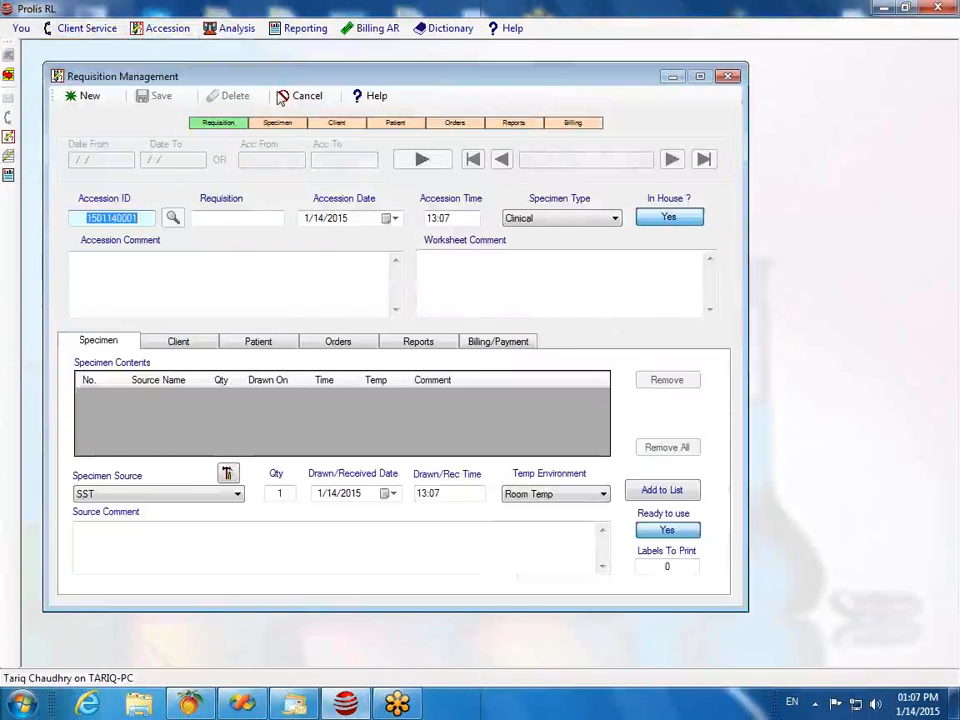
left_click(85, 100)
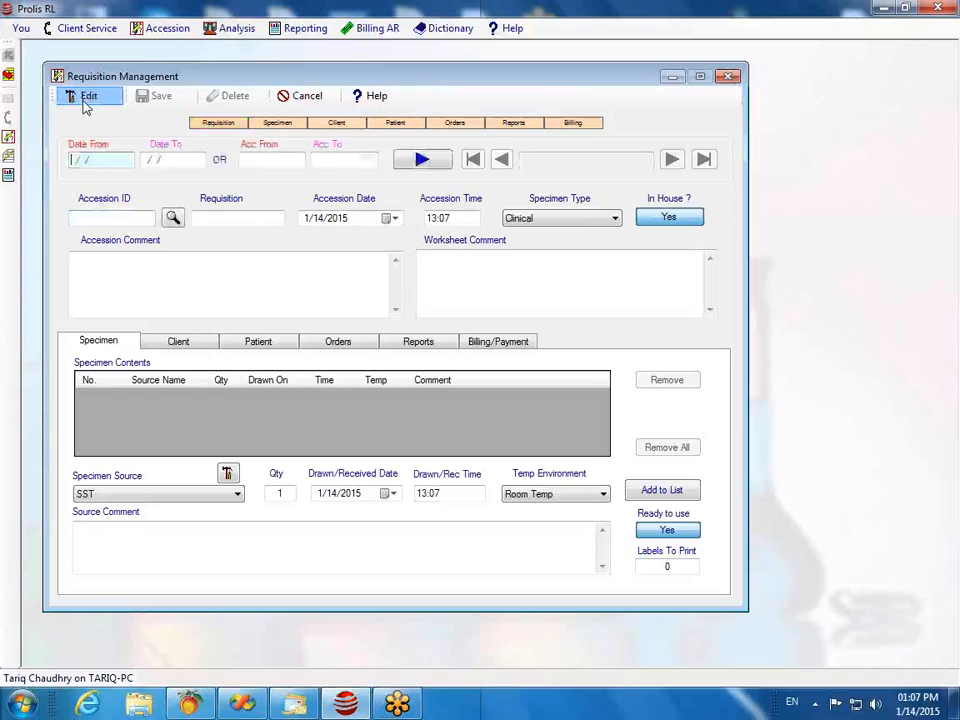
Step: Return the requisition form to entry mode with the accession loaded and edit its Accession ID
left_click(85, 100)
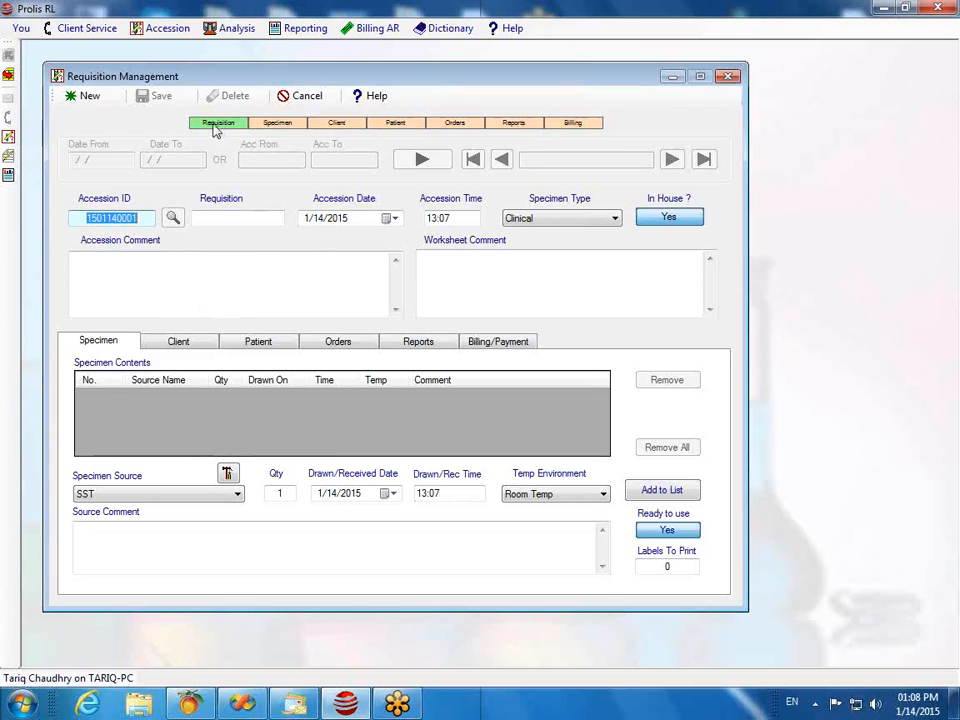
left_click(142, 218)
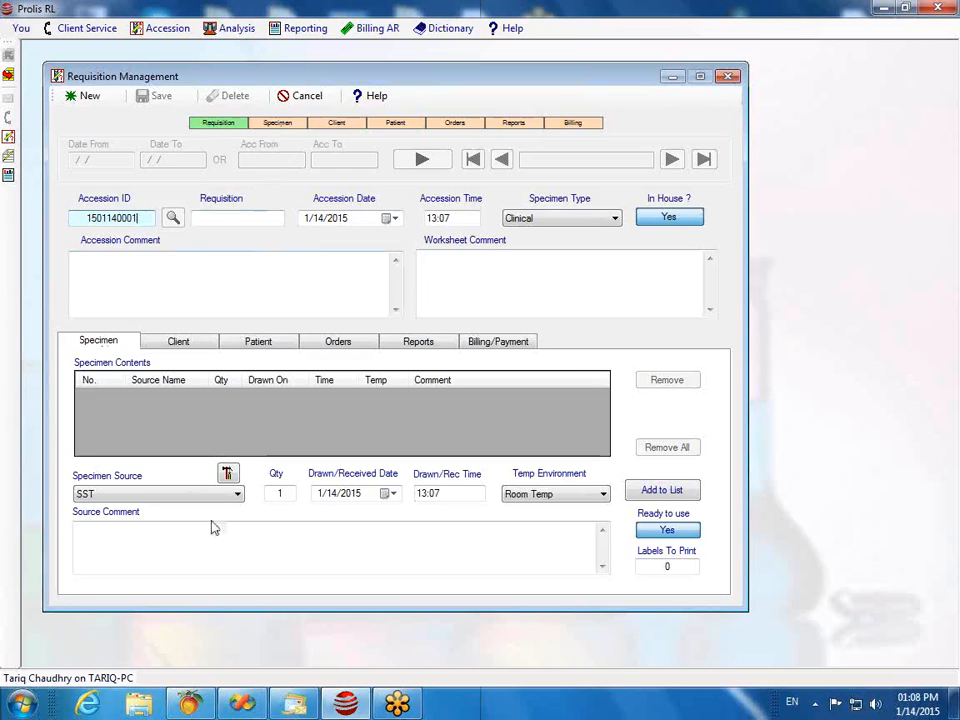
left_click(238, 494)
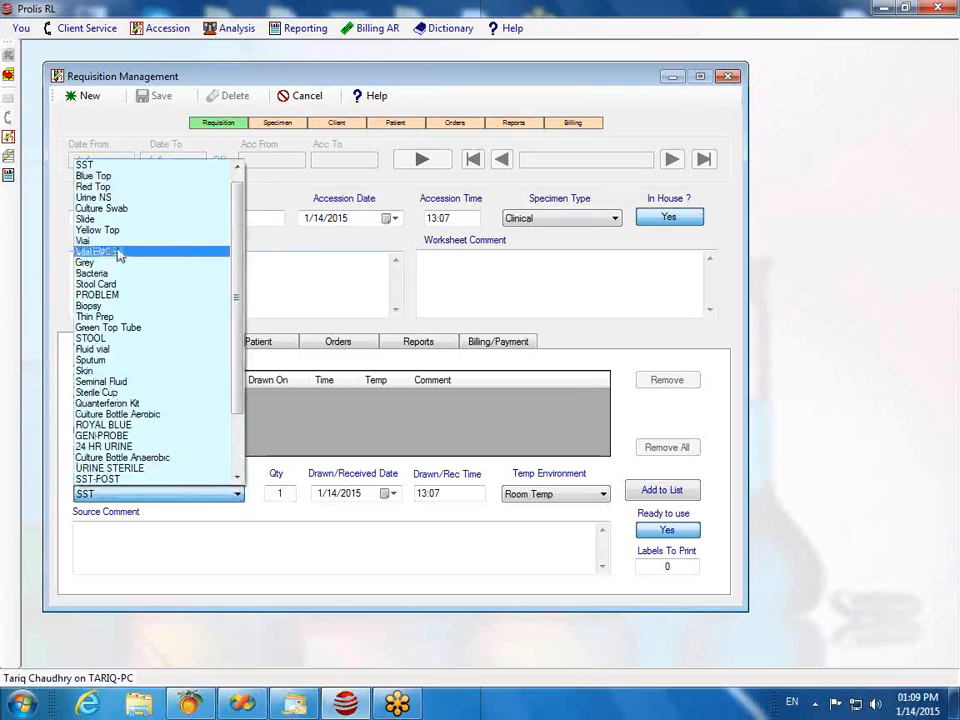
Step: Add Urine NS and SST specimens to the accession's specimen list
left_click(114, 198)
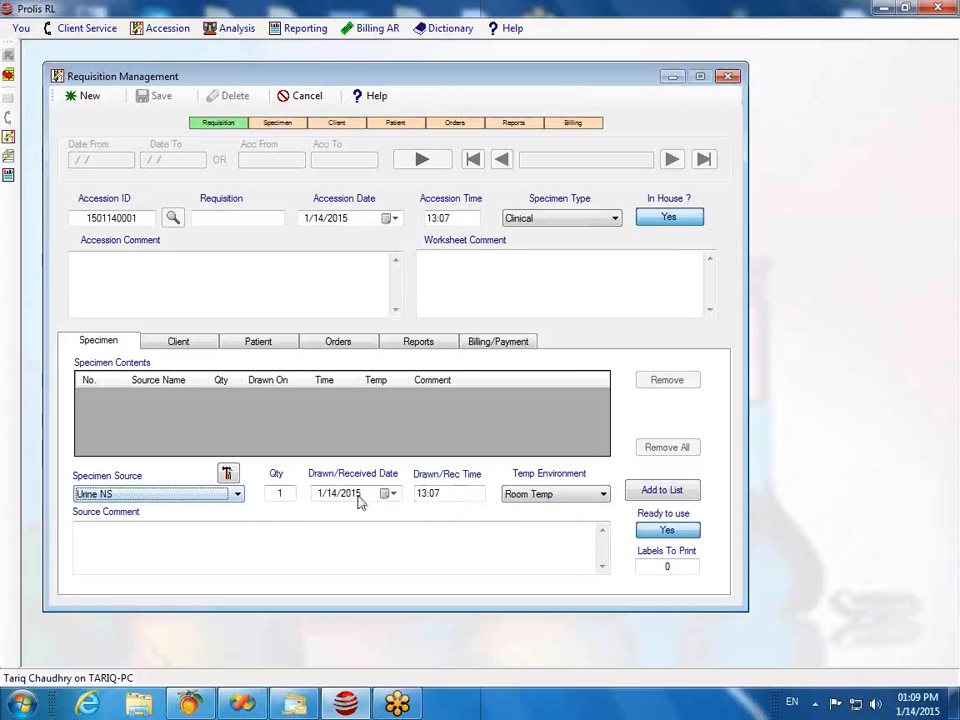
left_click(667, 494)
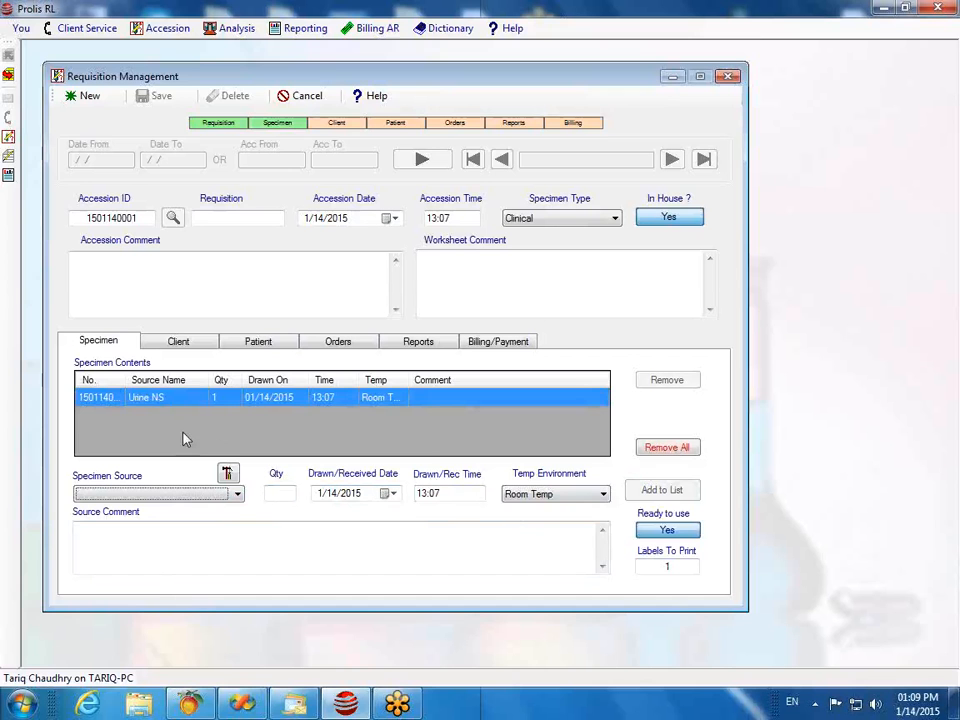
left_click(240, 500)
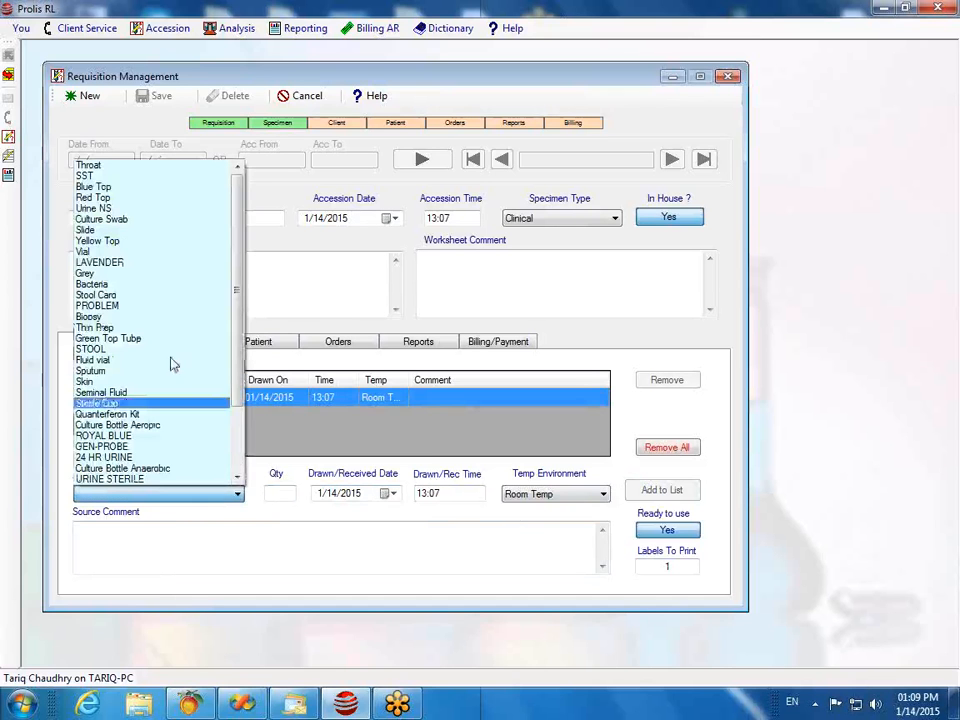
left_click(122, 176)
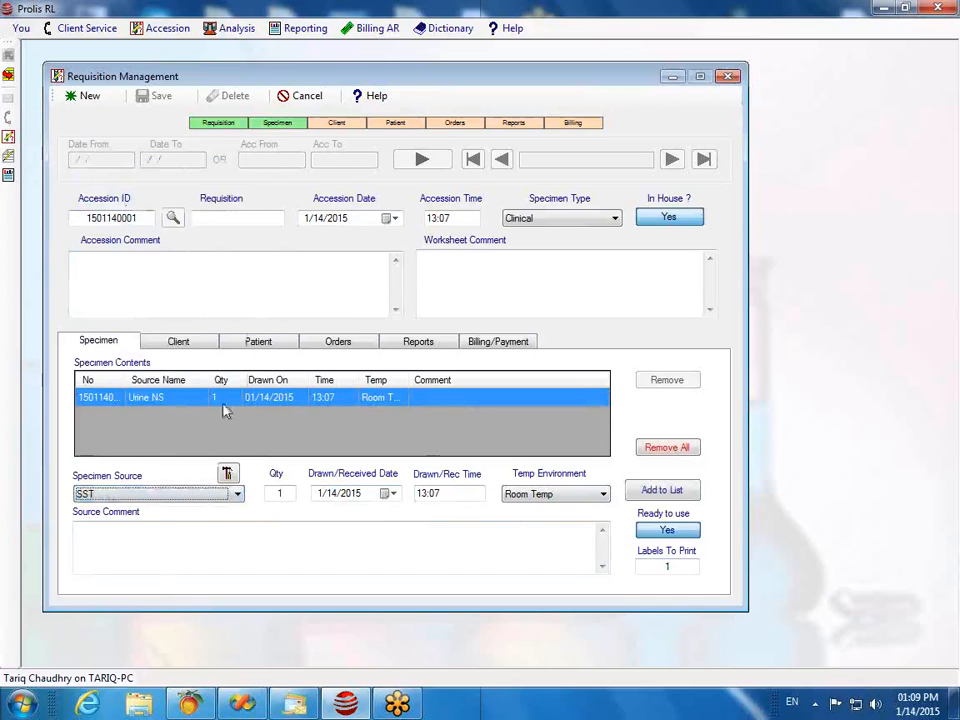
left_click(660, 492)
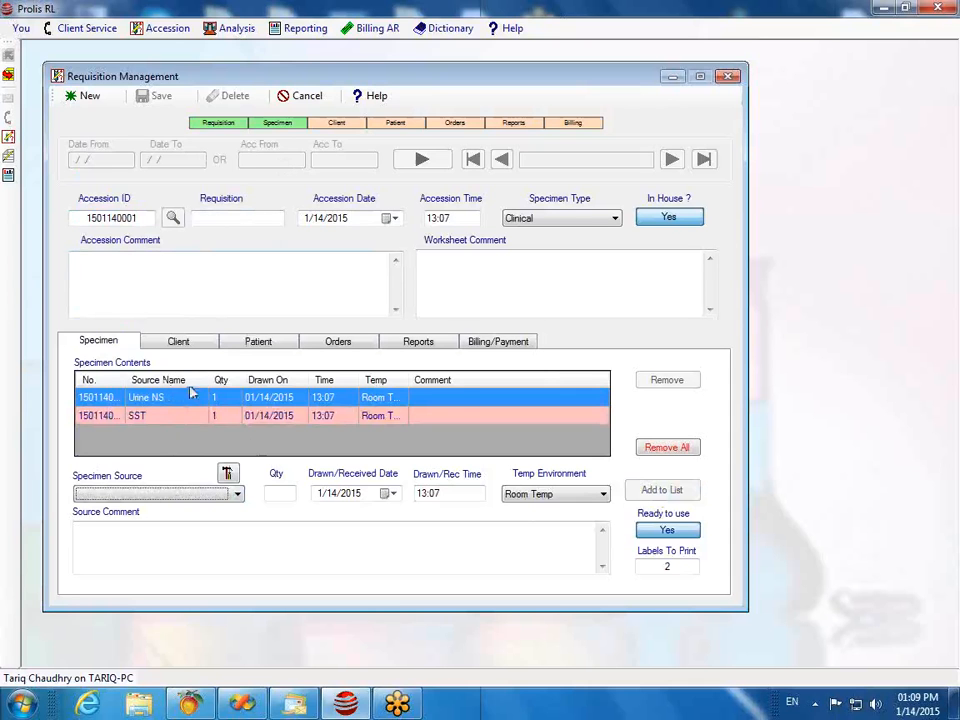
Step: On the Client tab, look up an orderer ID, then clear the orderer and provider fields
left_click(185, 343)
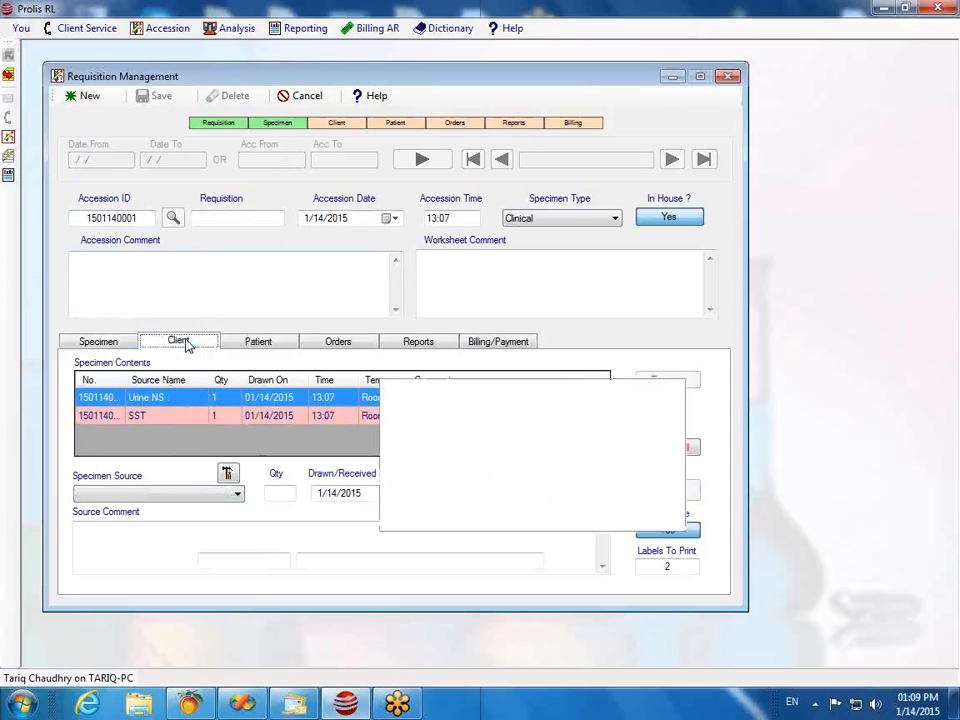
left_click(148, 380)
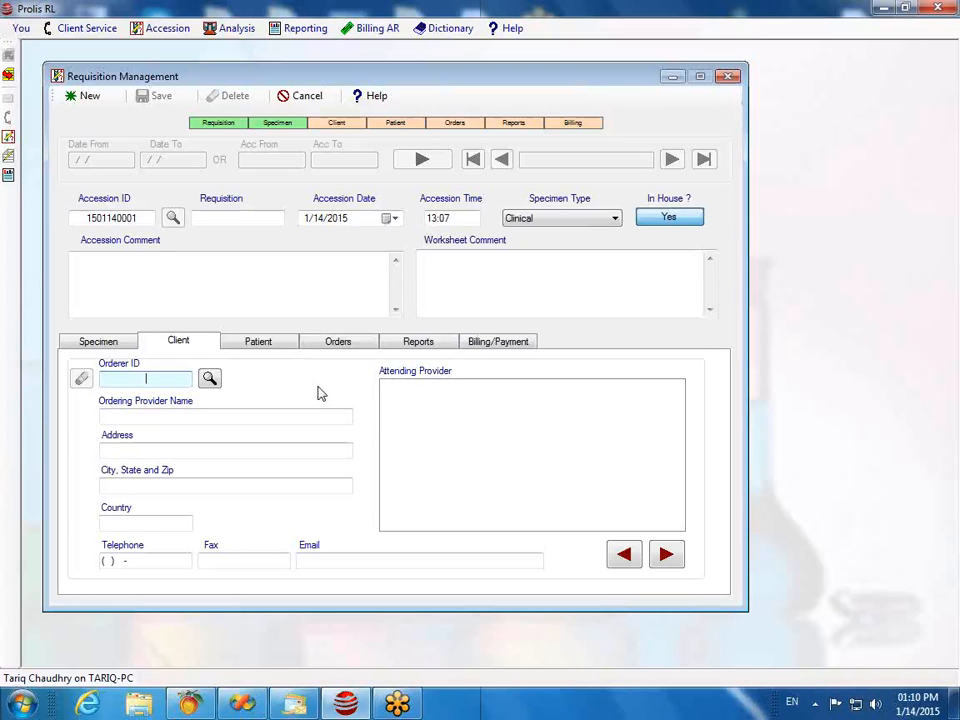
type("45100")
left_click(196, 417)
left_click(196, 417)
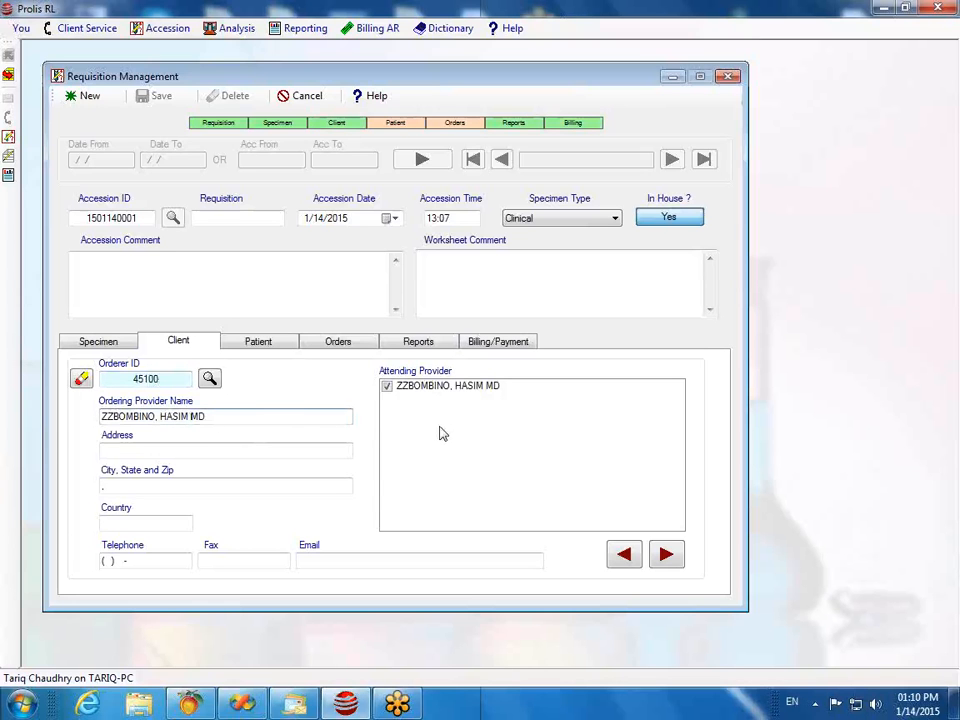
left_click(80, 380)
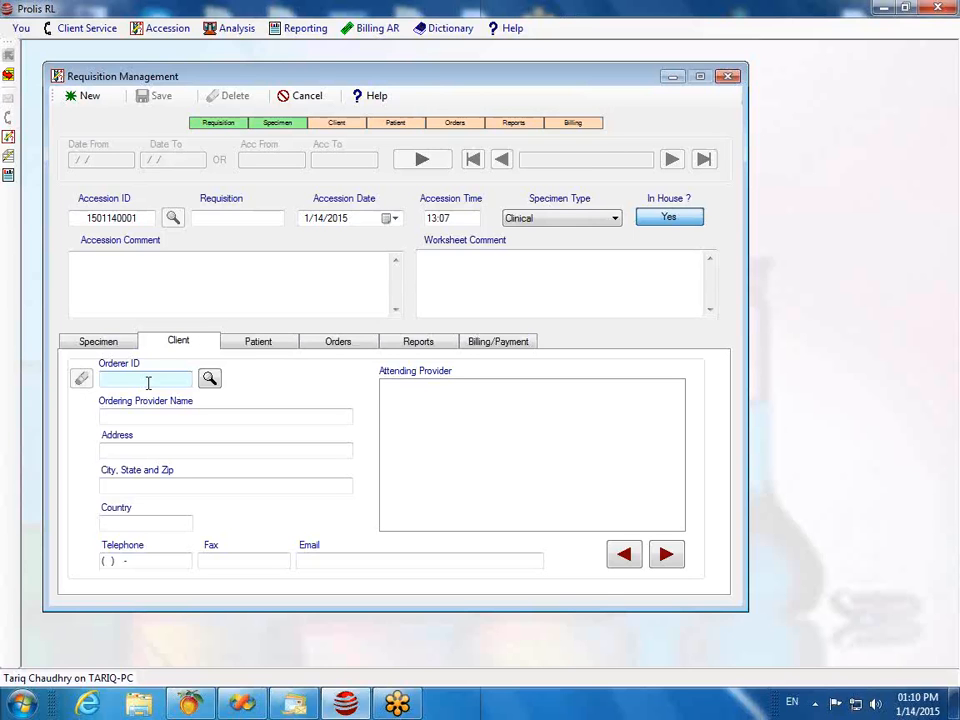
left_click(209, 380)
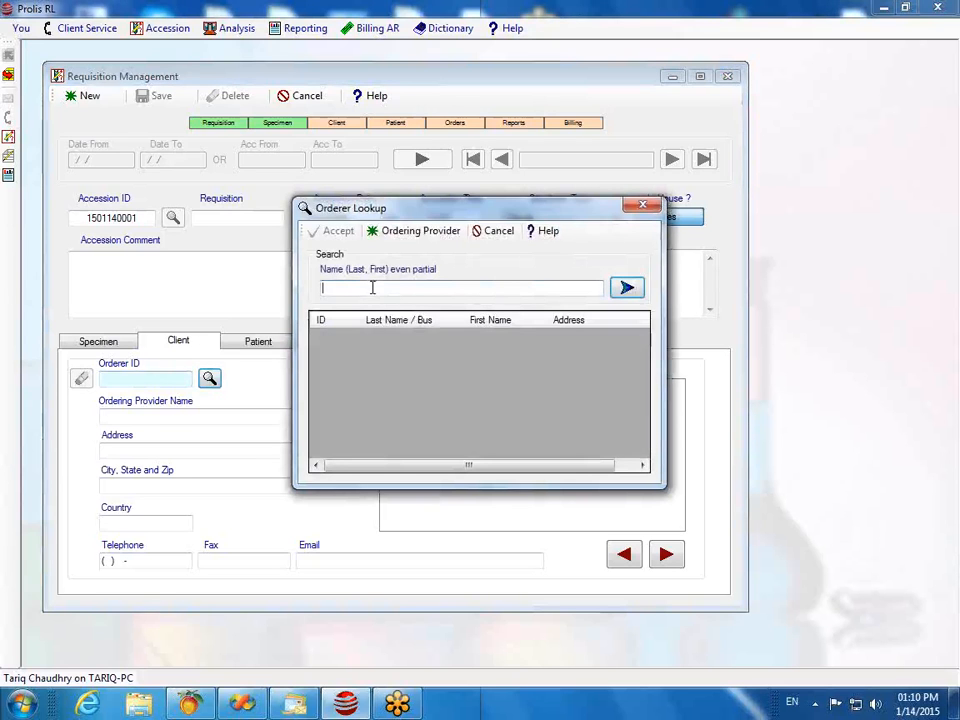
Step: Search orderers by a partial name and accept the matching ordering provider
type("z")
type("m")
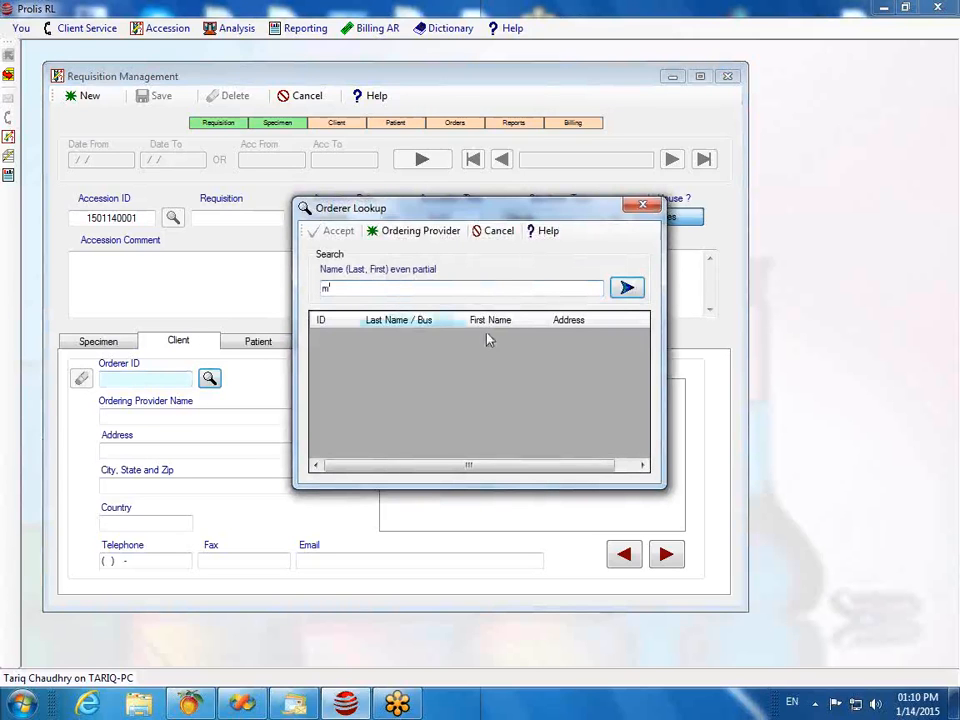
left_click(626, 288)
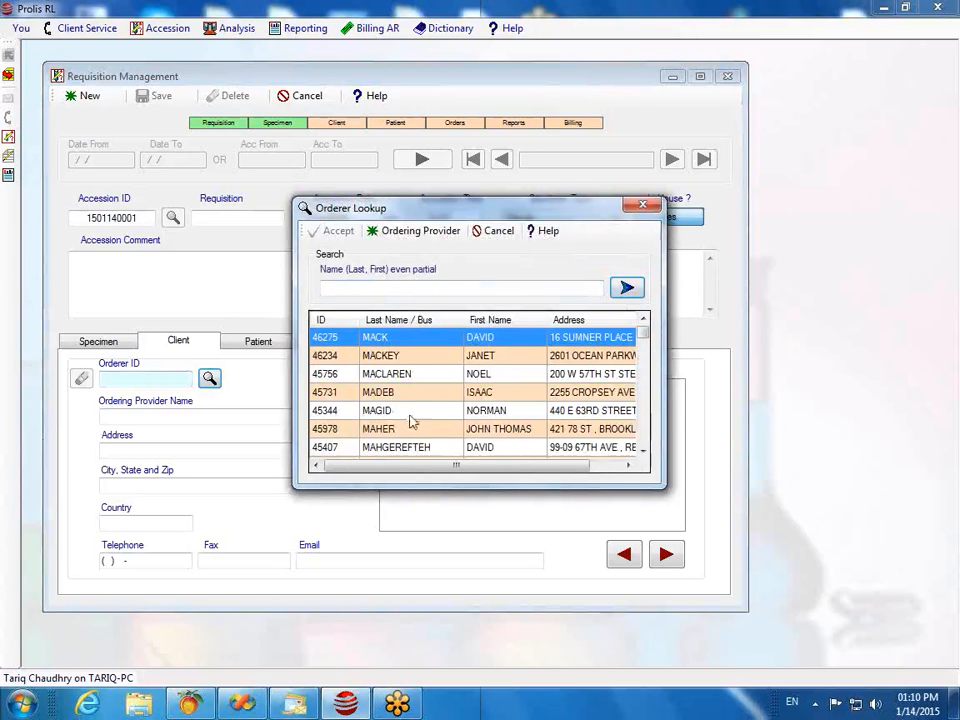
left_click(337, 434)
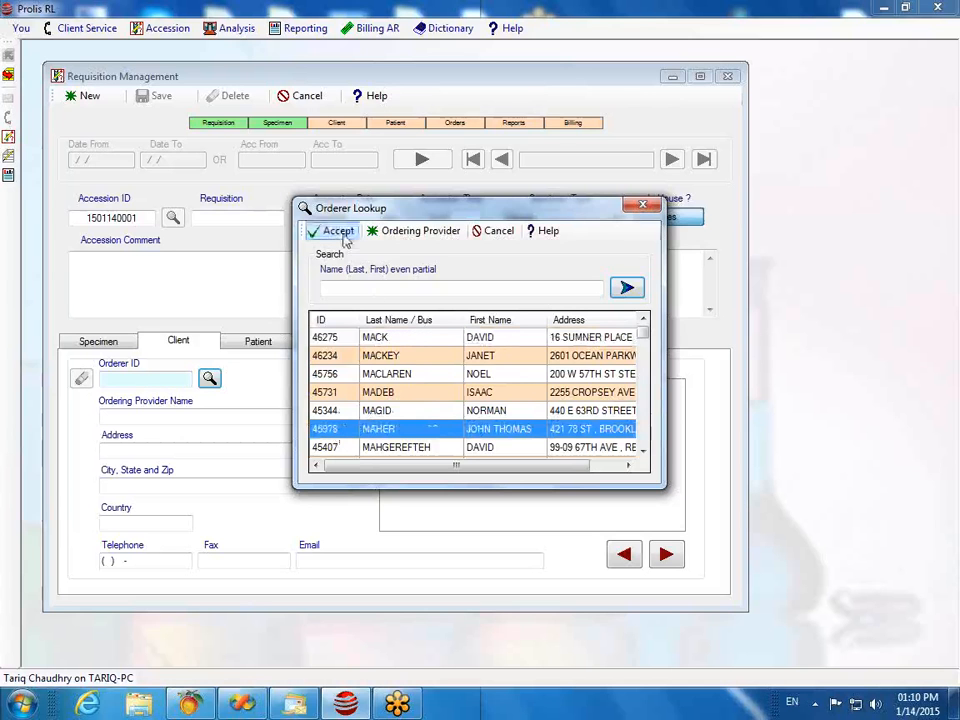
left_click(320, 231)
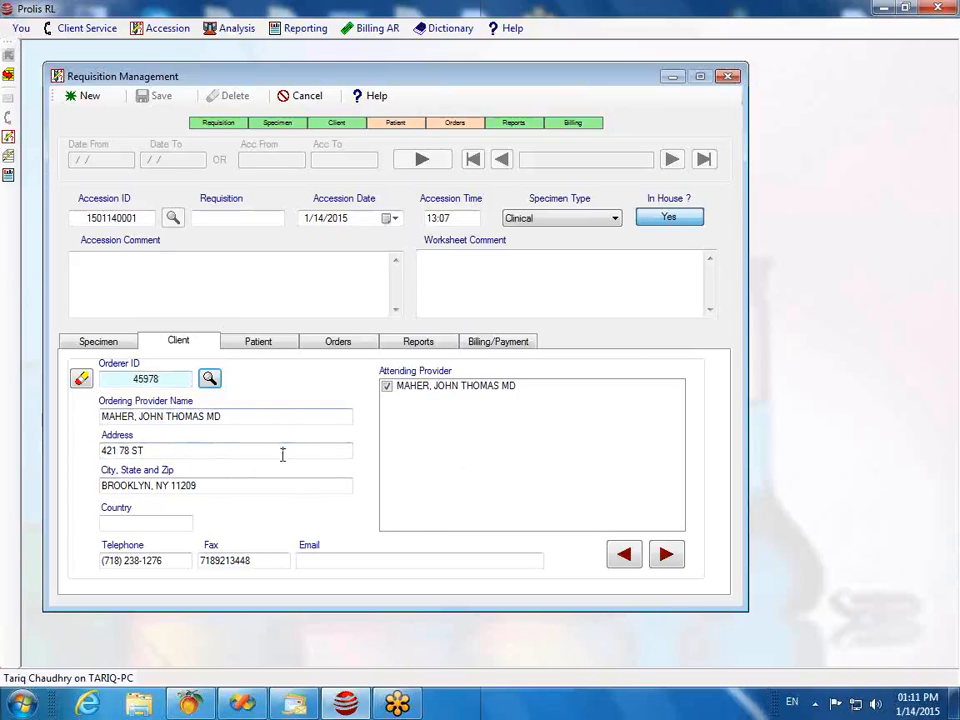
left_click(259, 342)
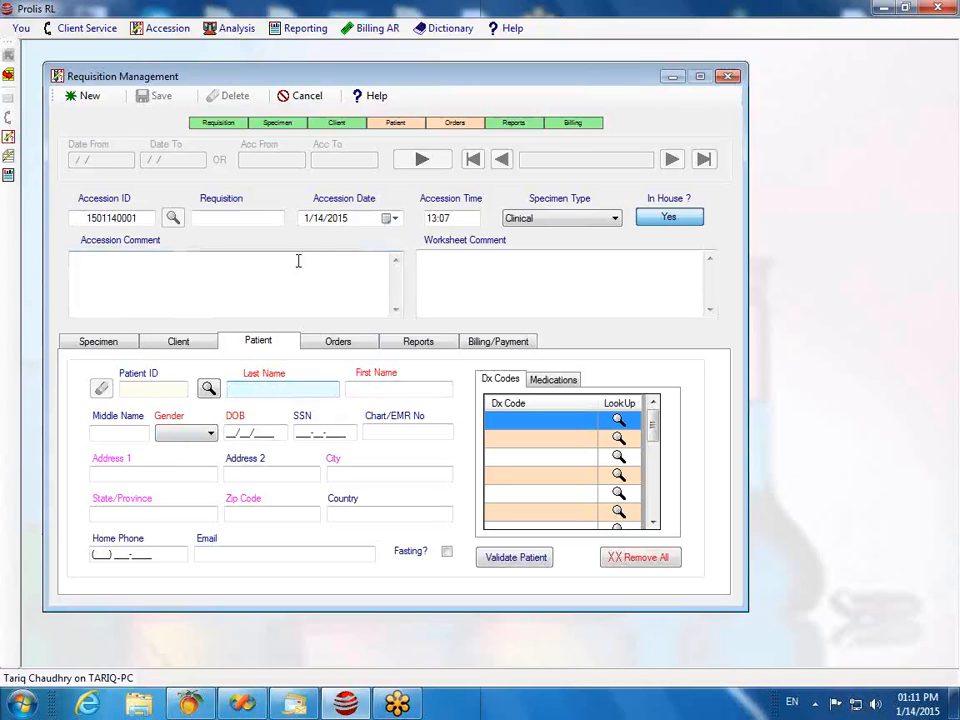
Step: Enter a last and first name for the patient
key("Tab")
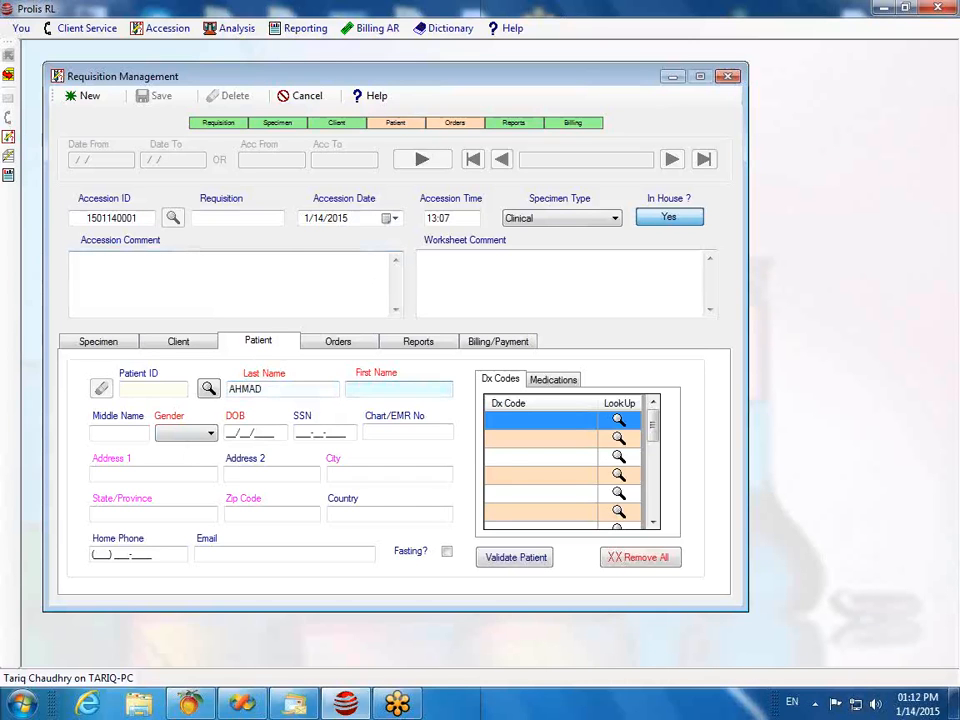
key("Tab")
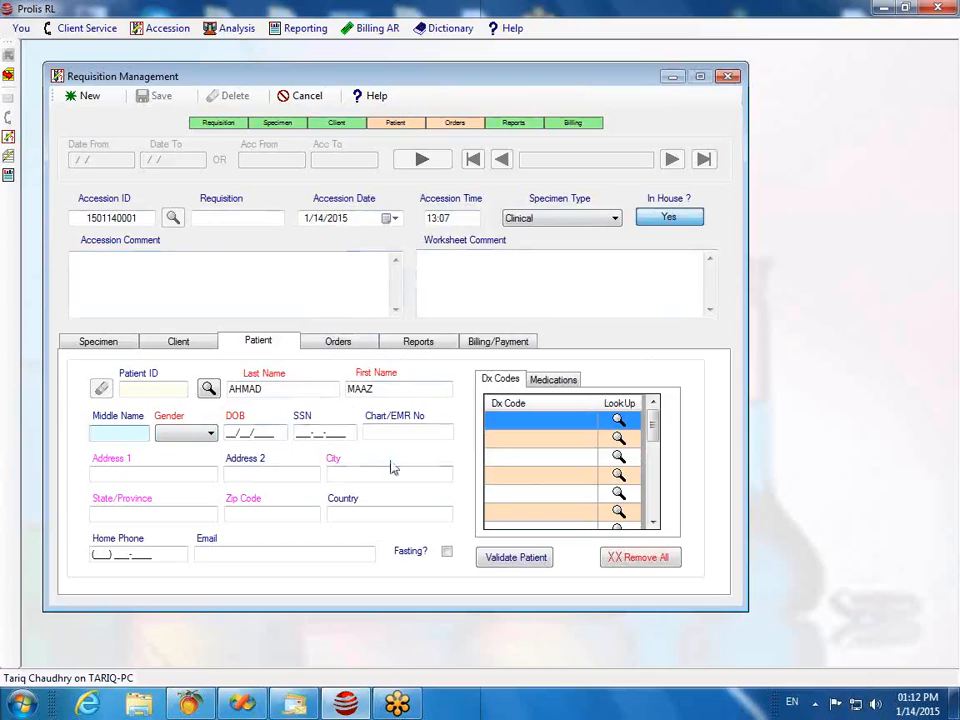
Step: Replace both names with the correct patient last and first name and search patient records
left_click(271, 390)
double_click(271, 390)
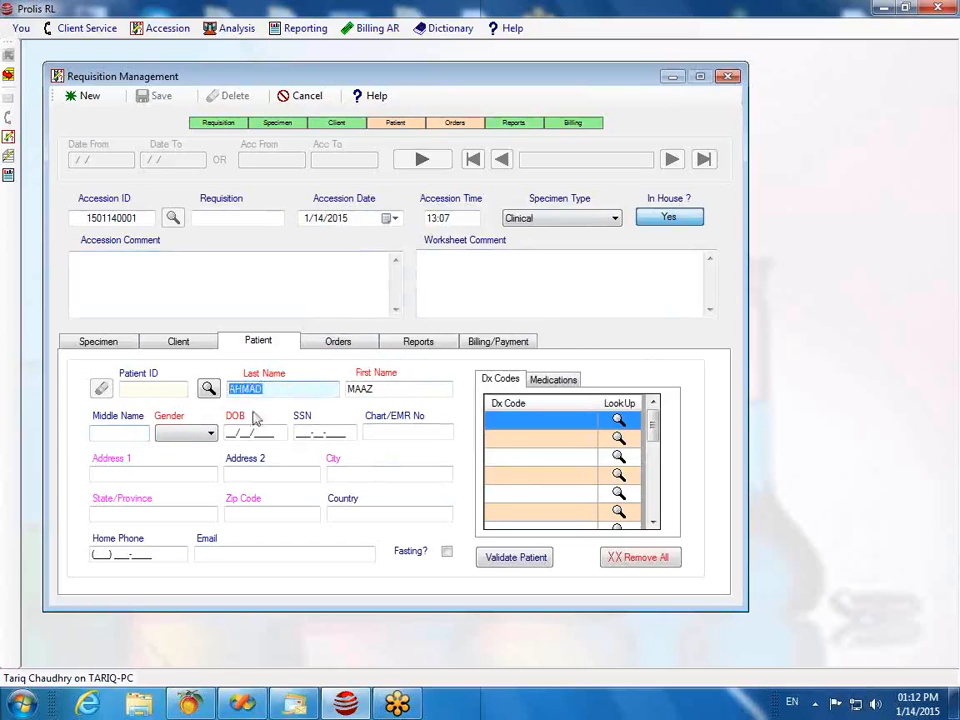
key("BackSpace")
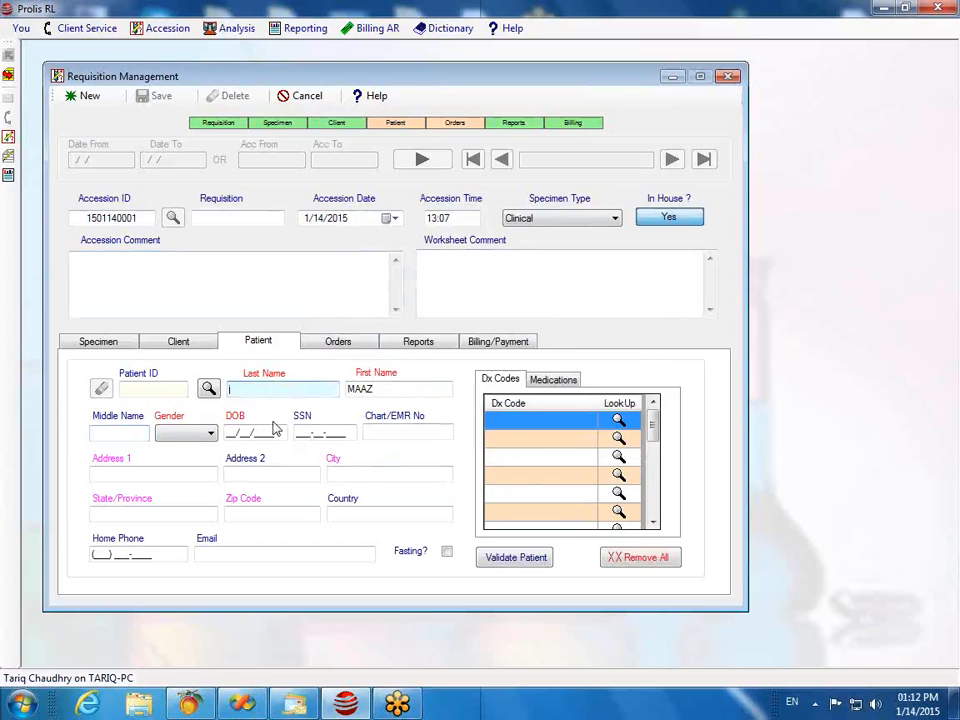
double_click(369, 389)
key("BackSpace")
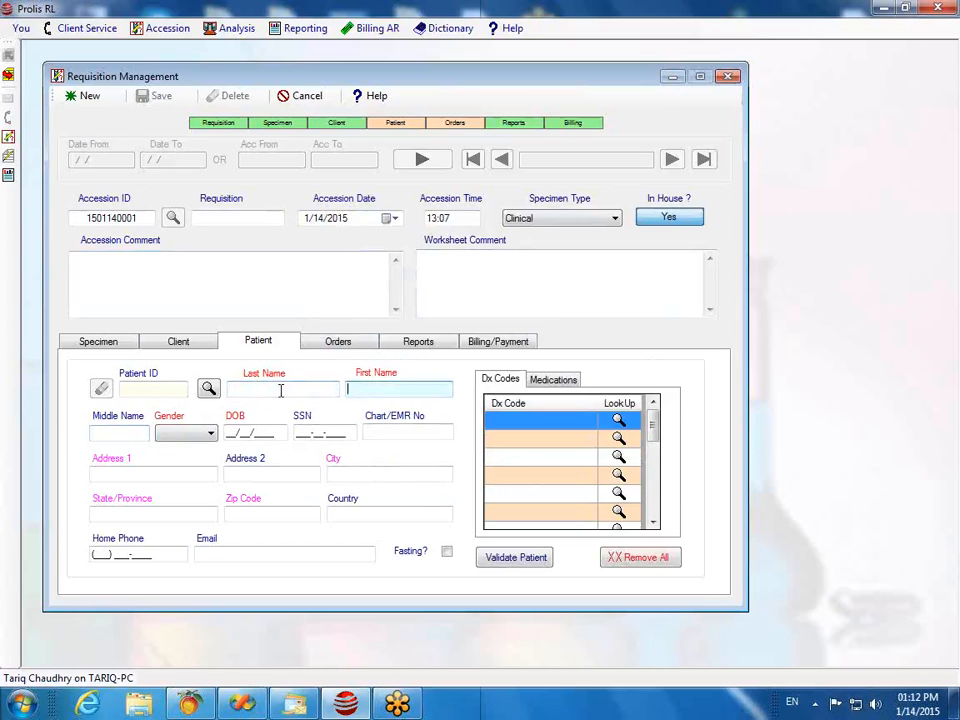
left_click(281, 390)
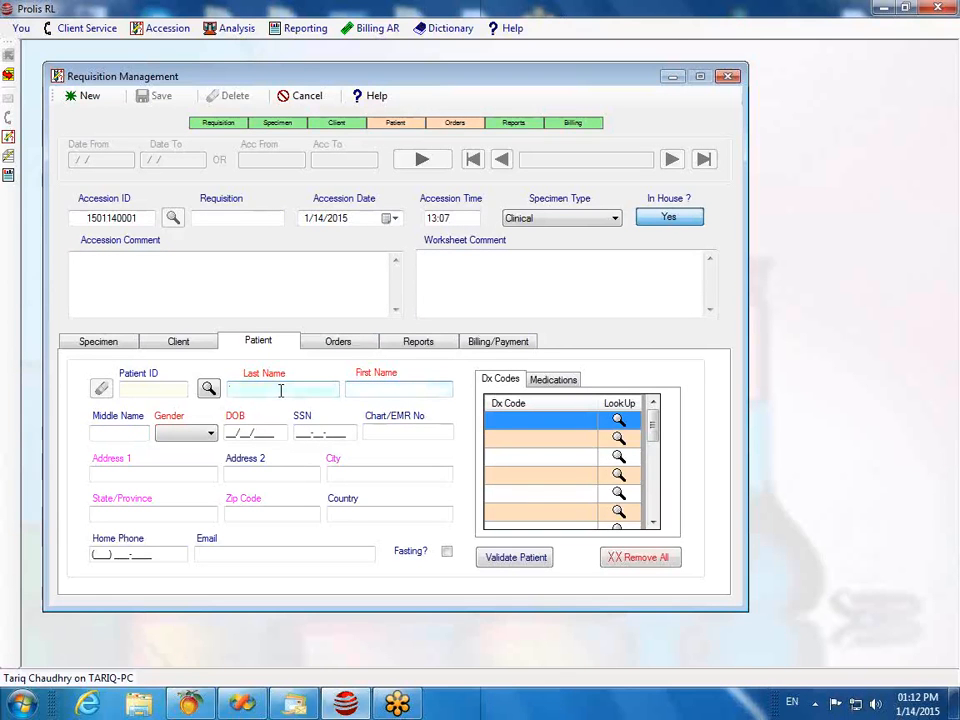
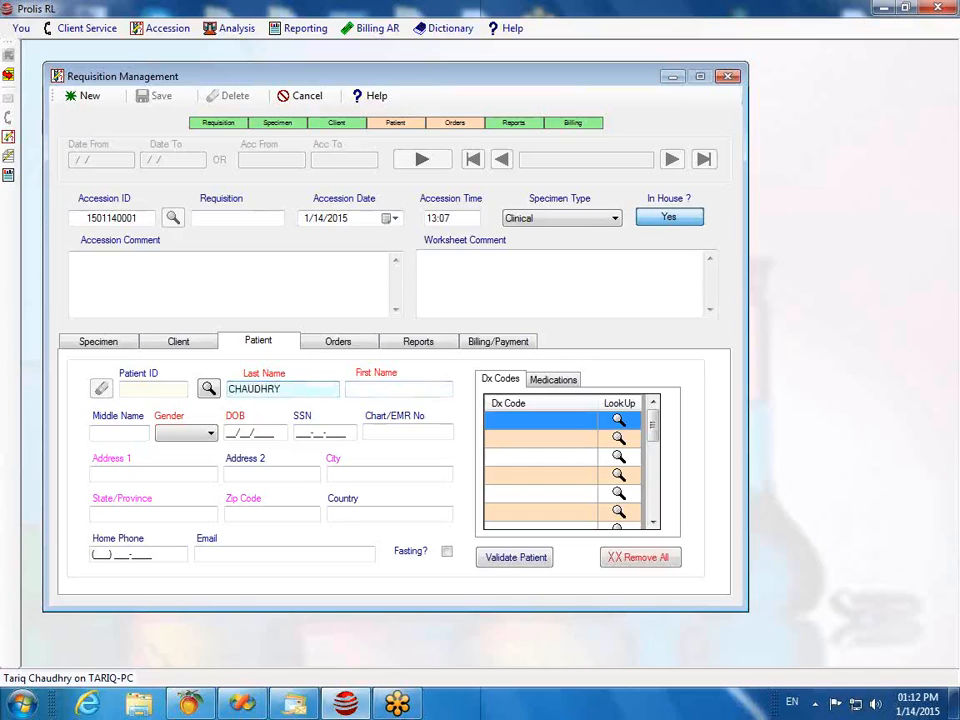
key("Tab")
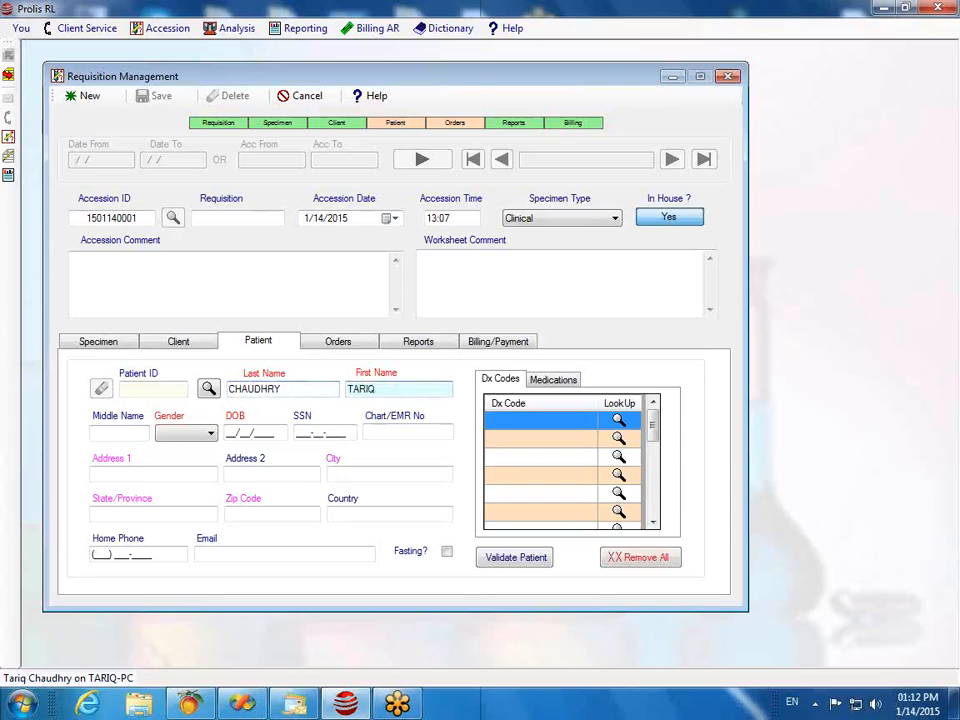
key("Tab")
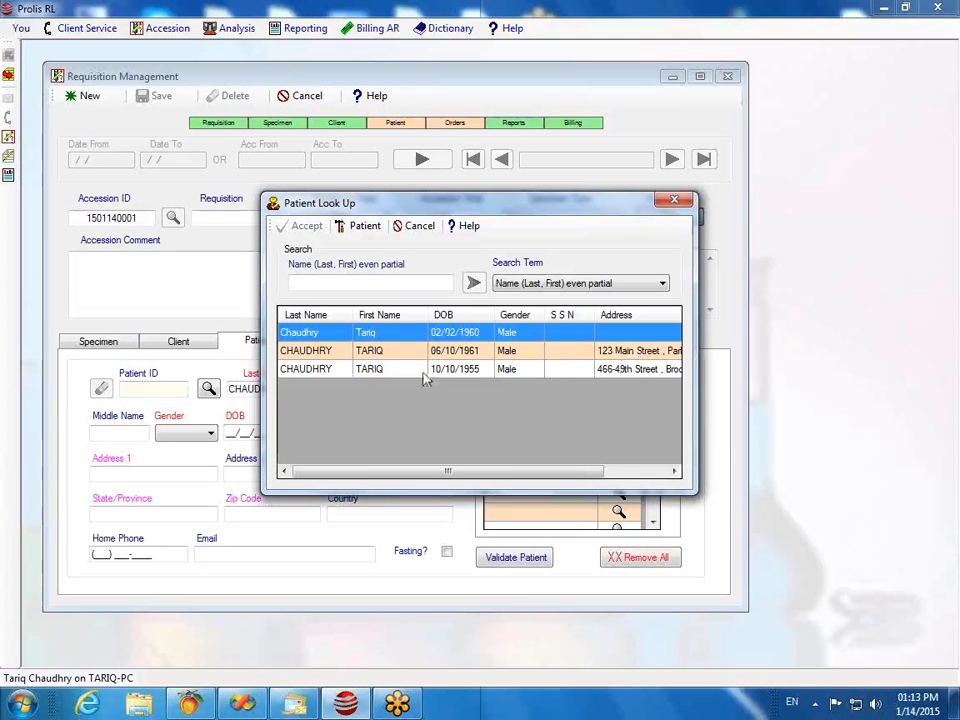
Step: Load the second matching patient record, check its medications, and show the empty orders grid
left_click(311, 356)
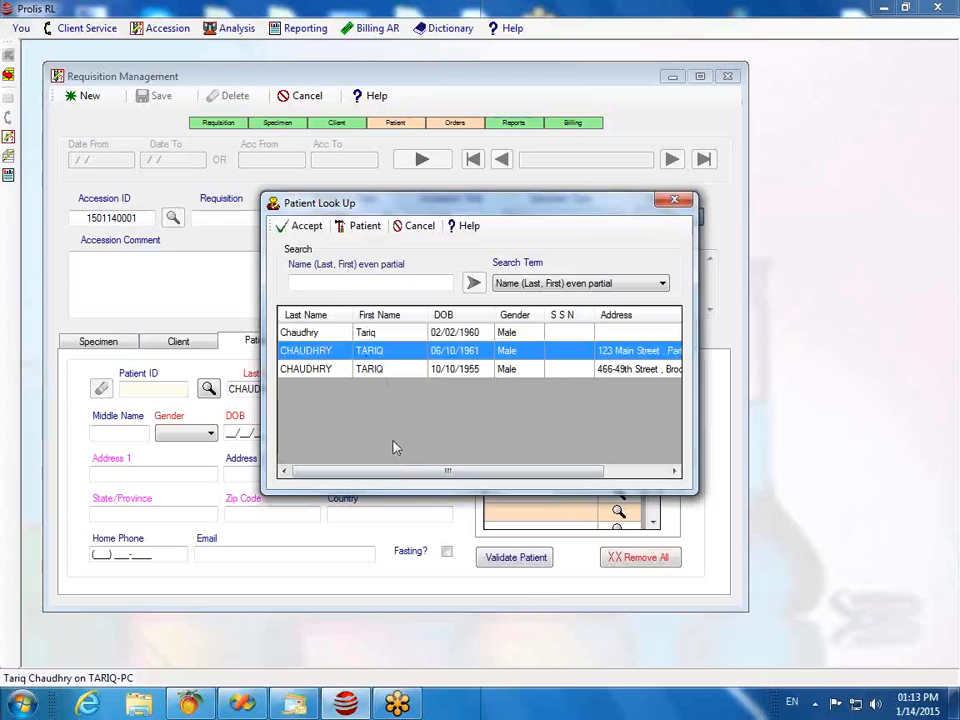
left_click(300, 230)
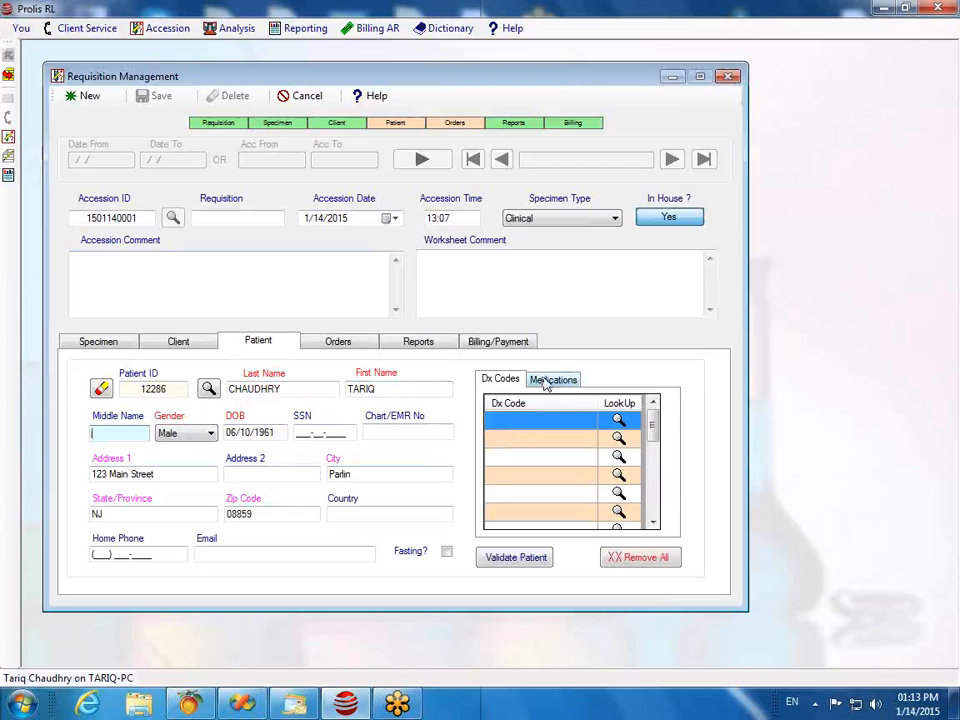
left_click(546, 381)
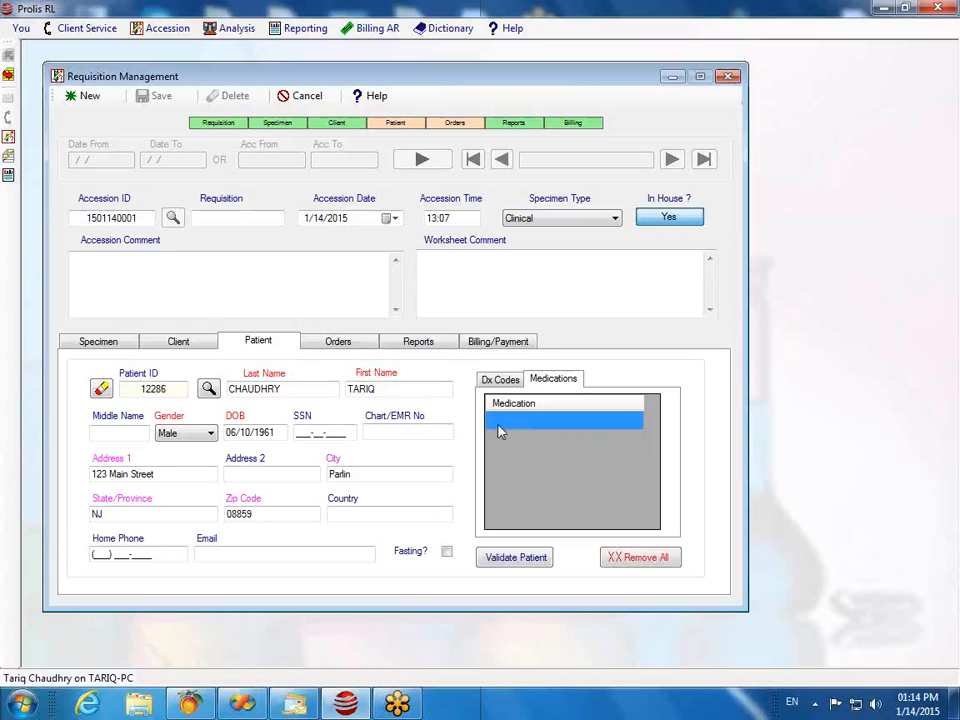
left_click(330, 348)
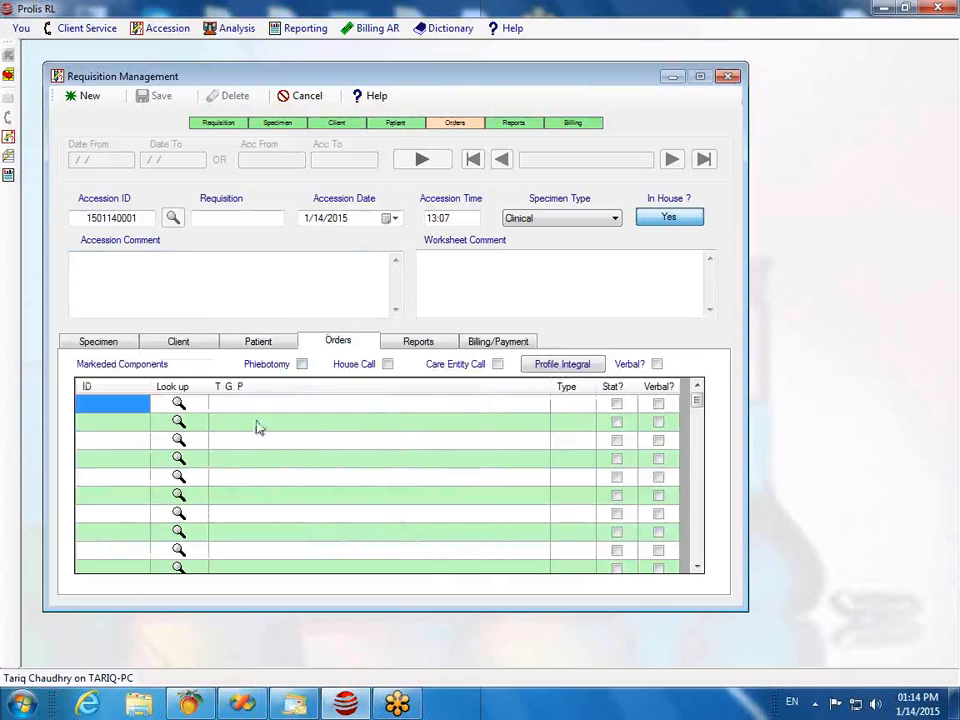
Step: Order DRUG SCREEN URINE (606), then try component 107 and dismiss its unsupported-specimen error
key("F2")
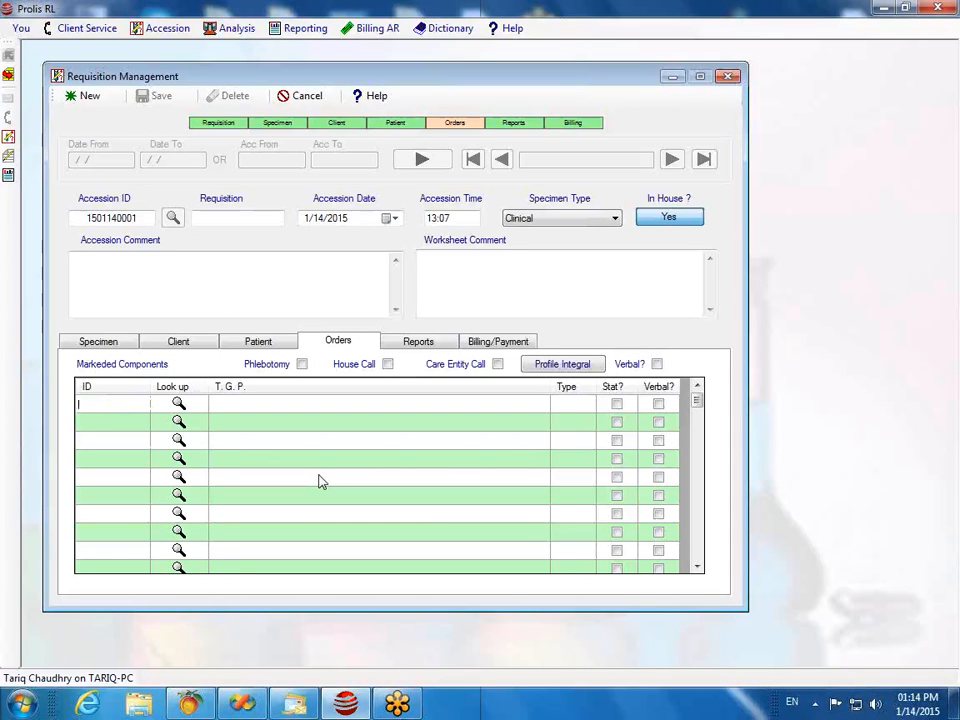
type("606")
key("Return")
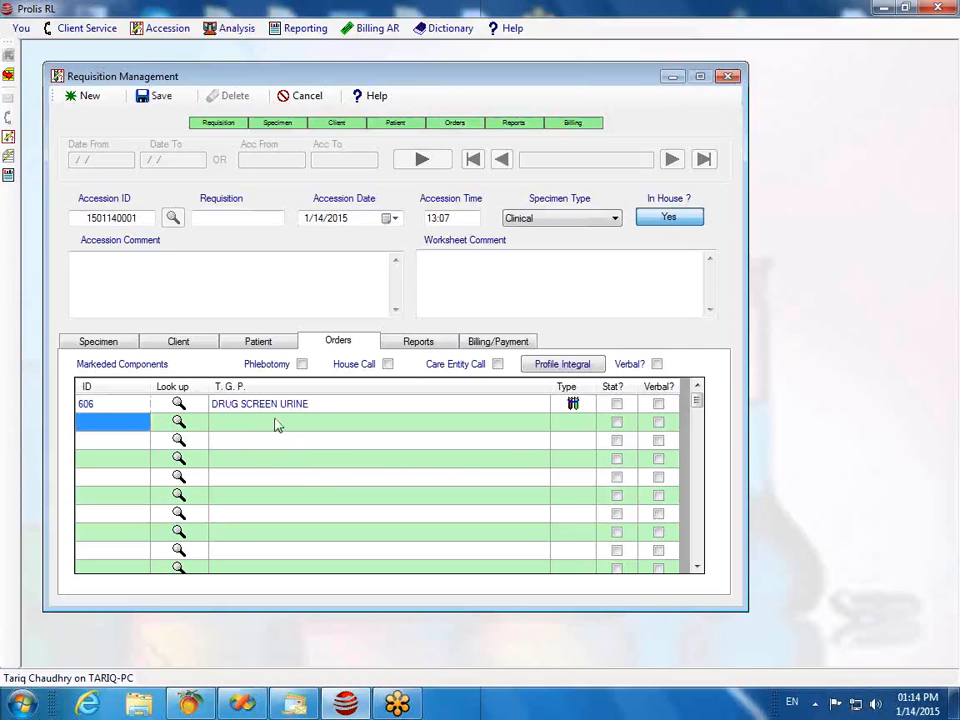
type("107")
key("Return")
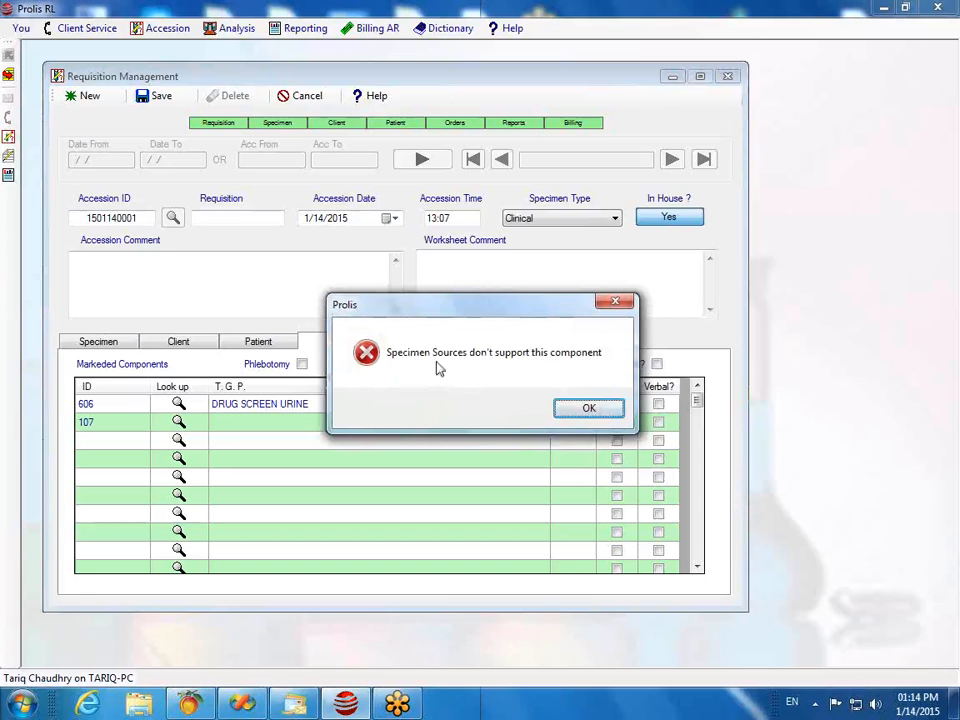
left_click(566, 411)
Step: Check the Urine NS and SST specimens, then select the Look up cell of empty order row 2
left_click(96, 343)
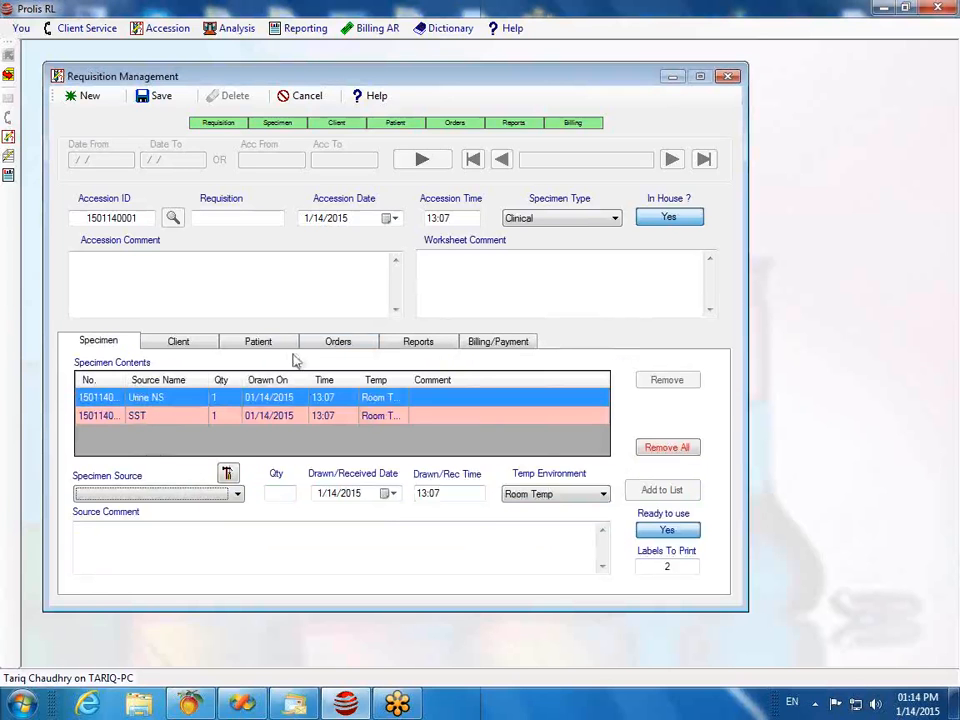
left_click(334, 343)
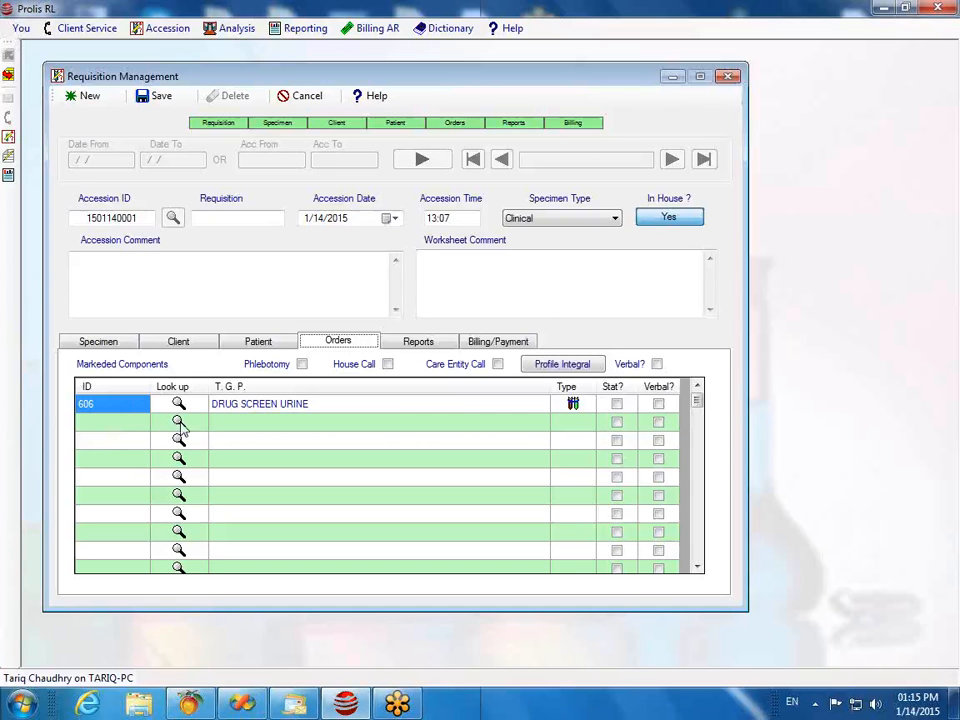
left_click(108, 424)
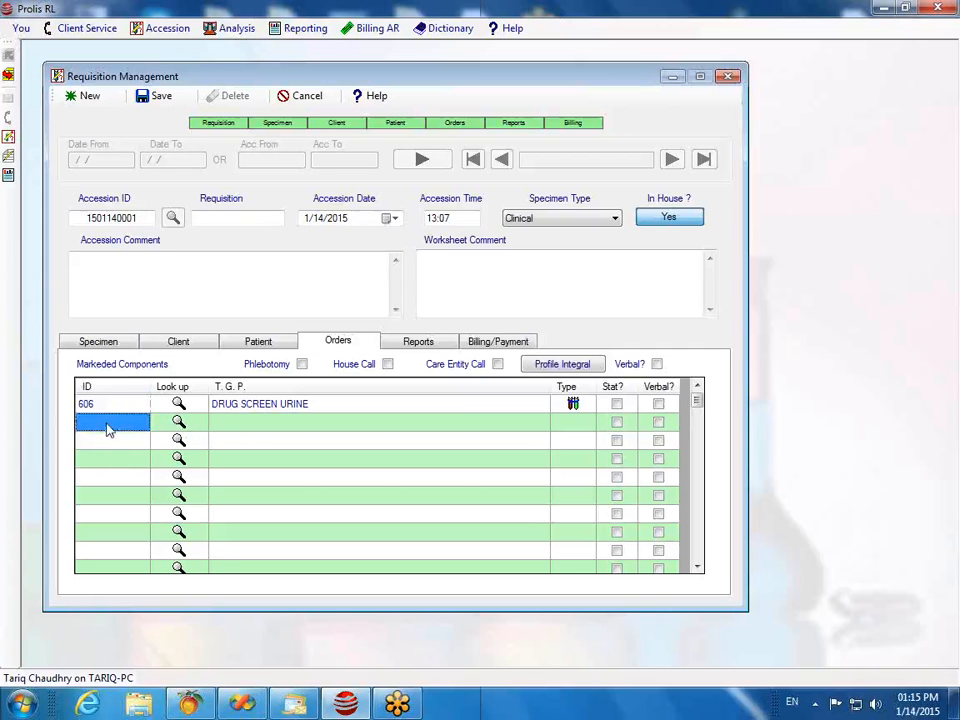
left_click(179, 423)
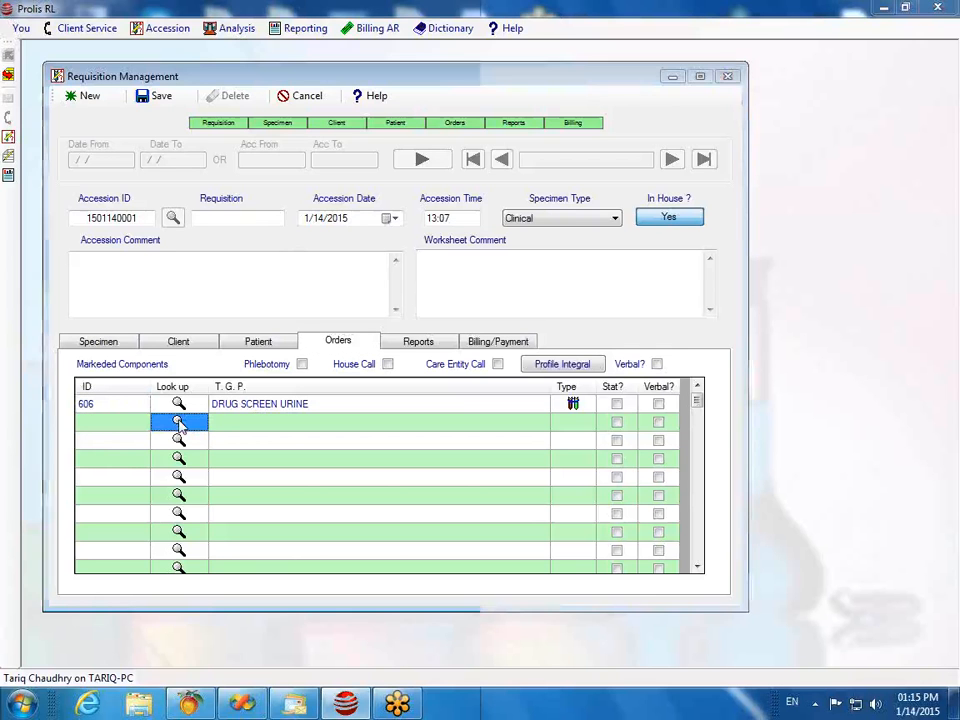
Step: Search components for 'tsh' and add TSH HYPERSENSITIVE (705) as the second order
left_click(179, 422)
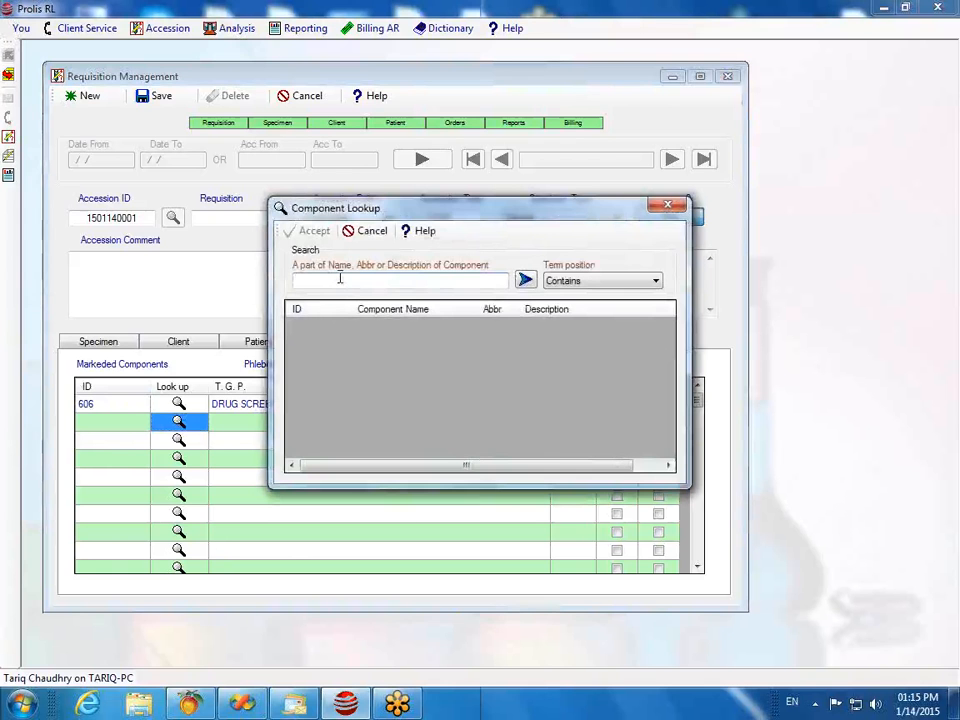
type("tsh")
left_click(529, 282)
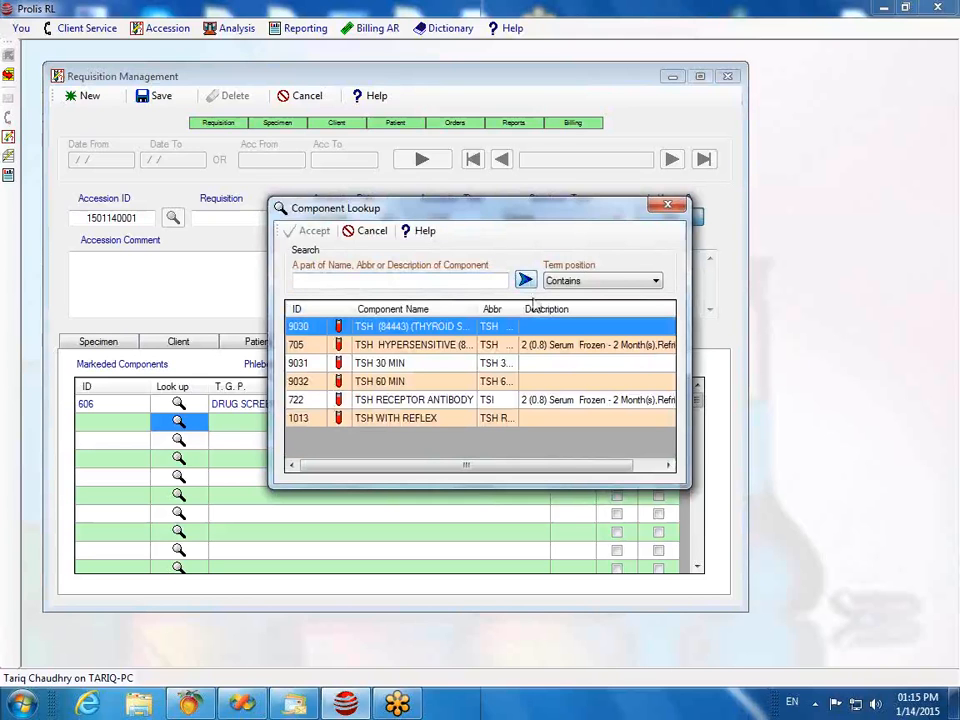
left_click(376, 347)
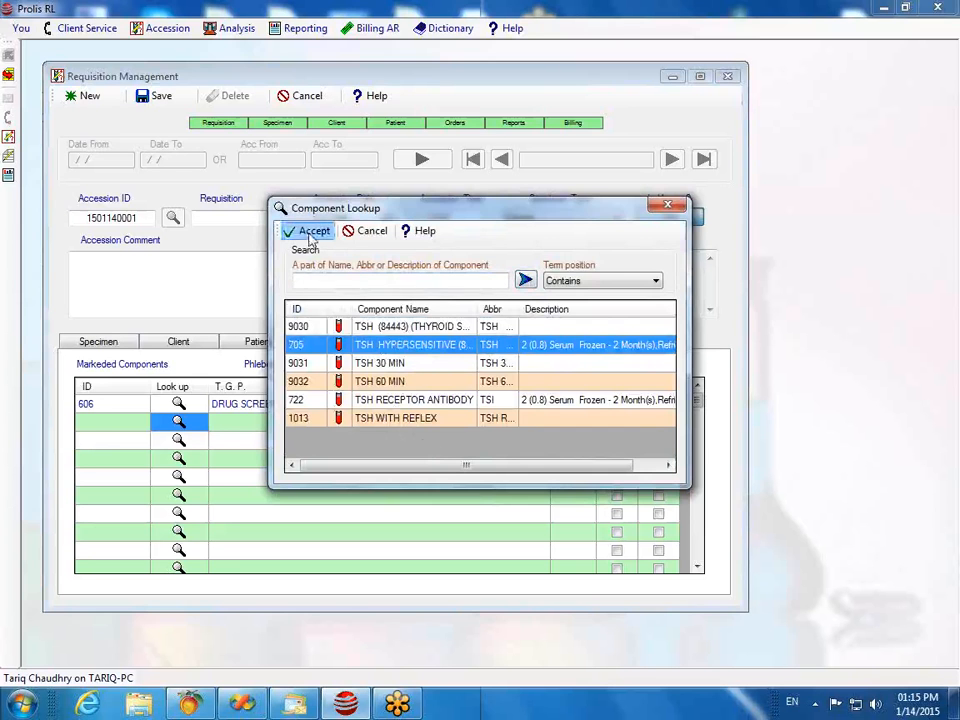
left_click(303, 230)
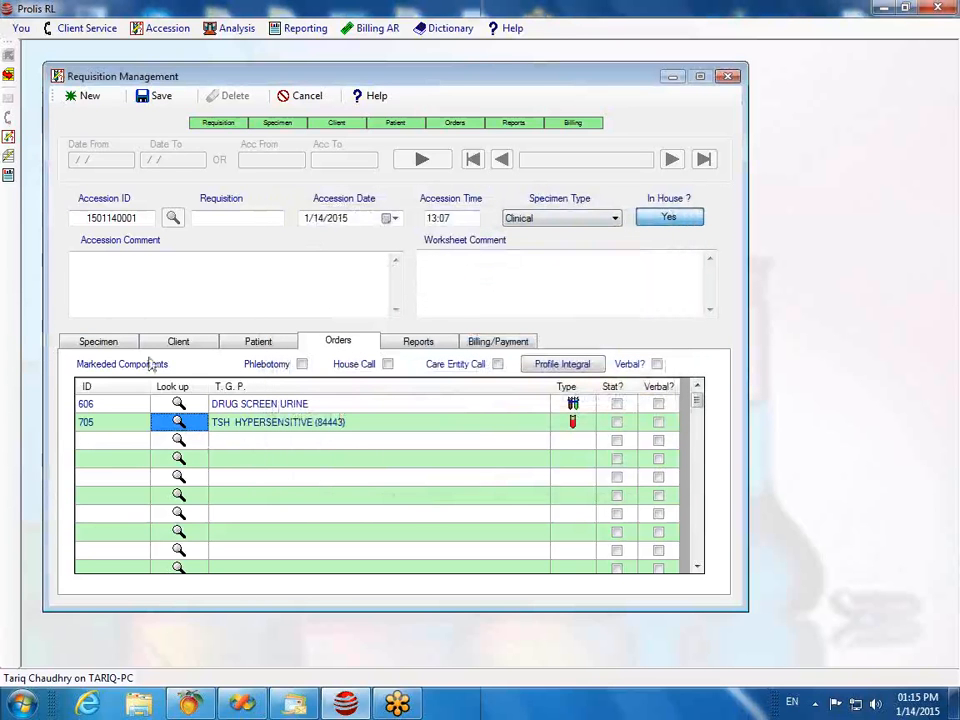
left_click(71, 343)
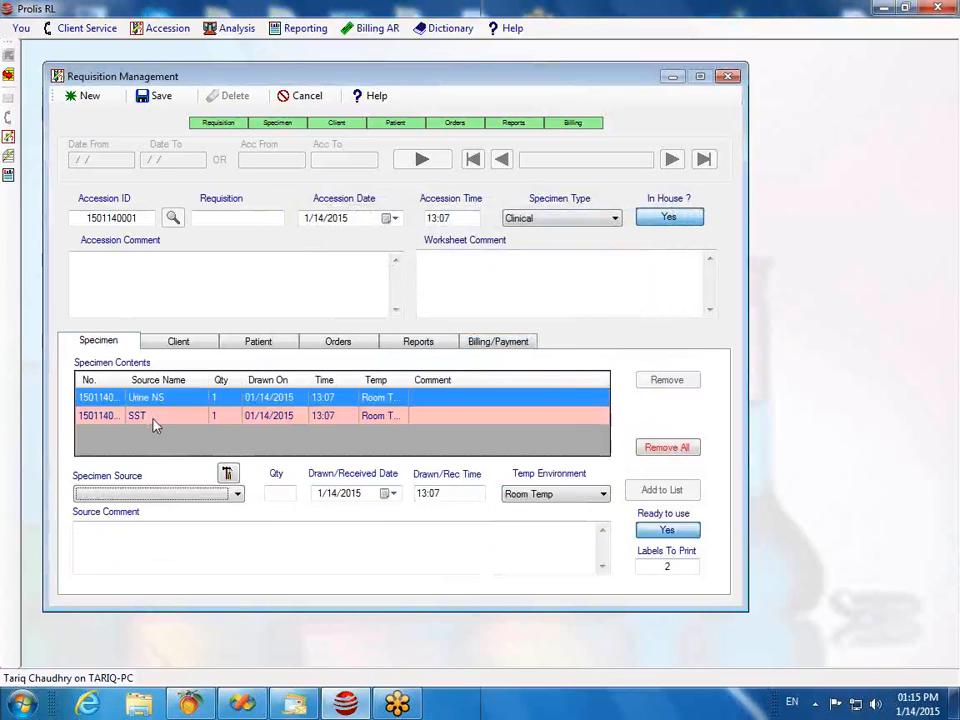
left_click(332, 343)
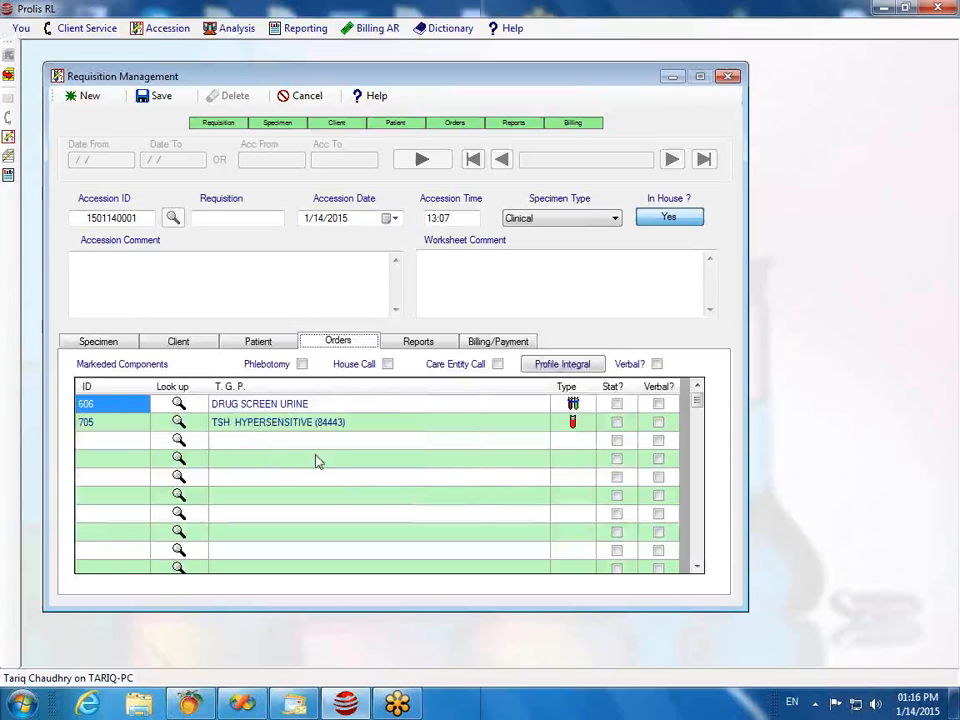
left_click(78, 344)
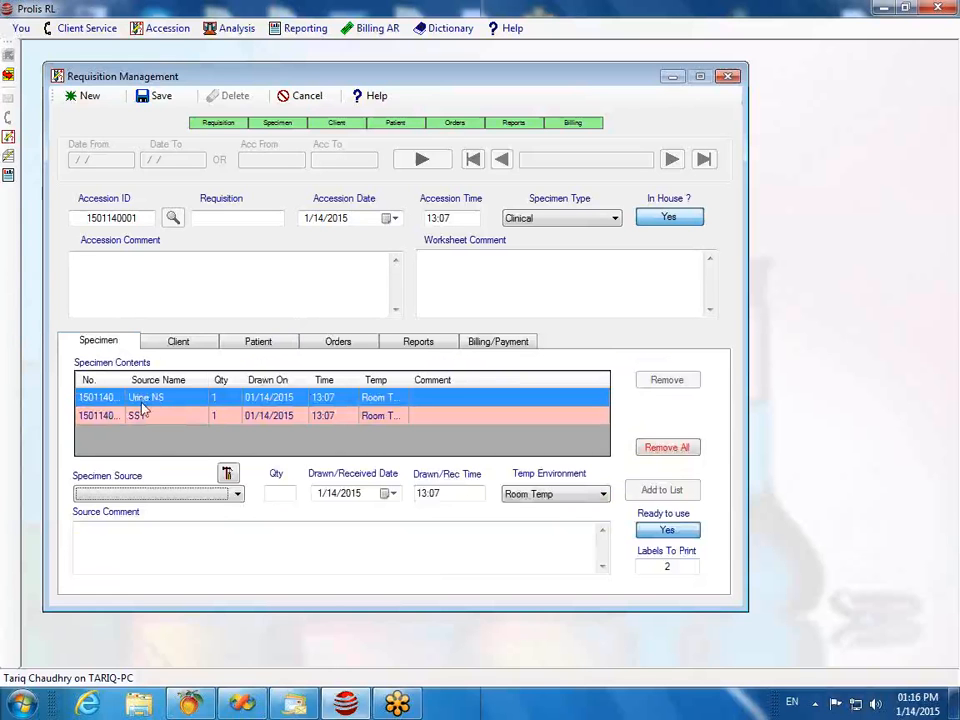
left_click(336, 341)
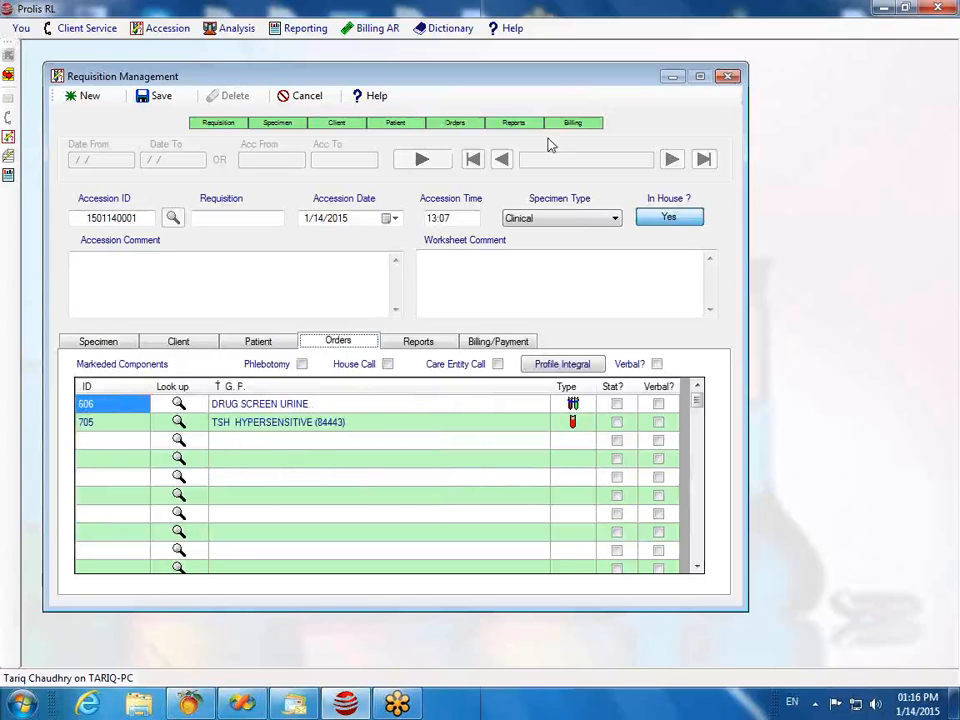
Step: Review report recipients and ordering provider, then show Billing/Payment with Client as primary payer
left_click(418, 343)
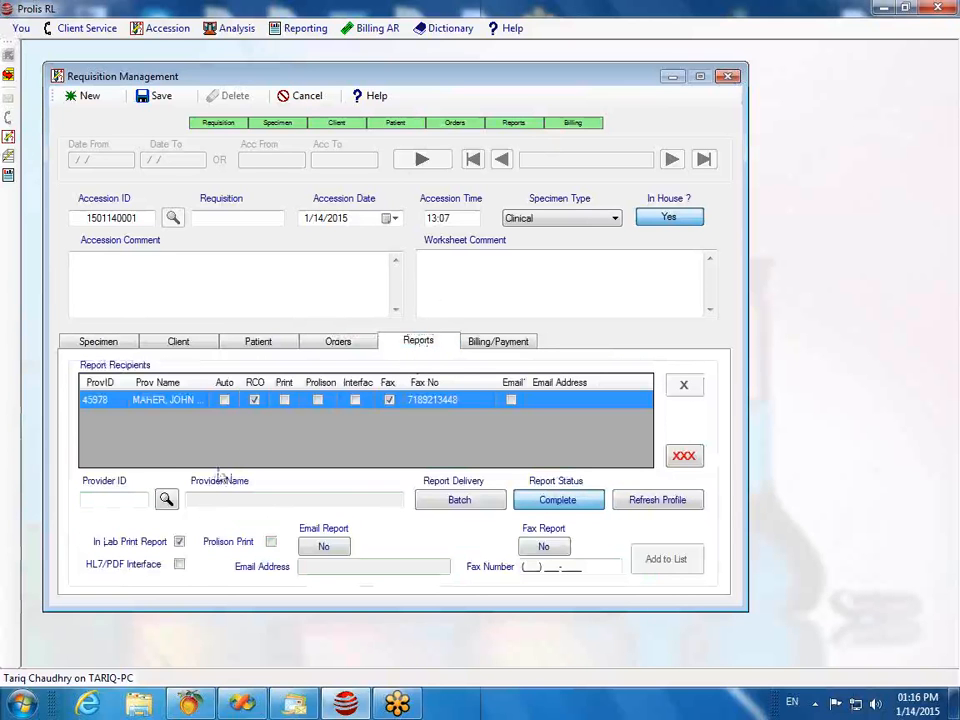
left_click(186, 345)
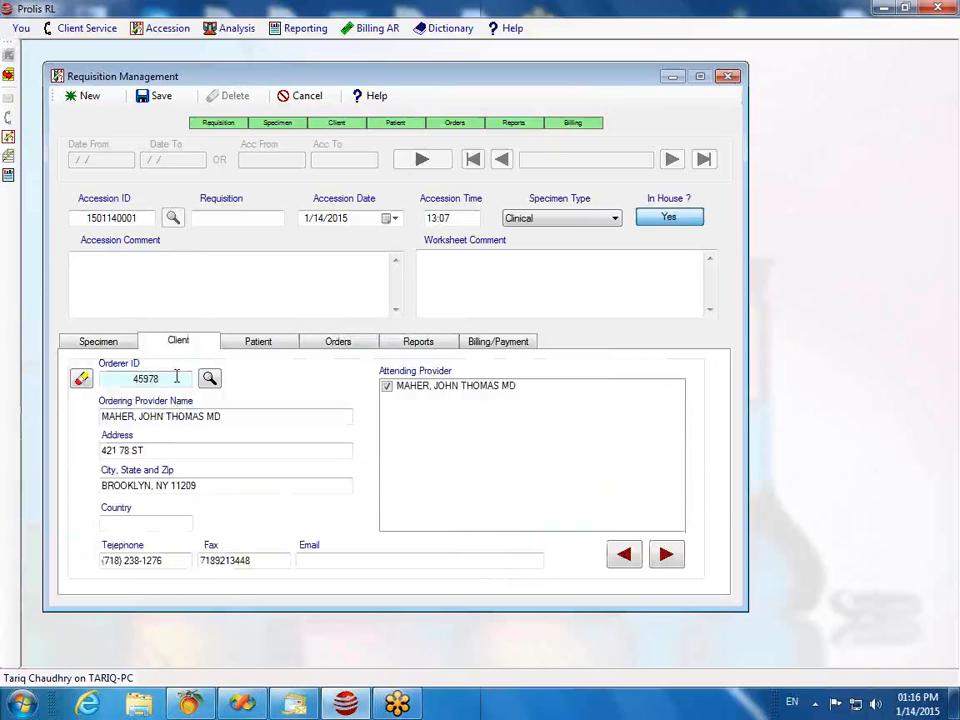
left_click(411, 342)
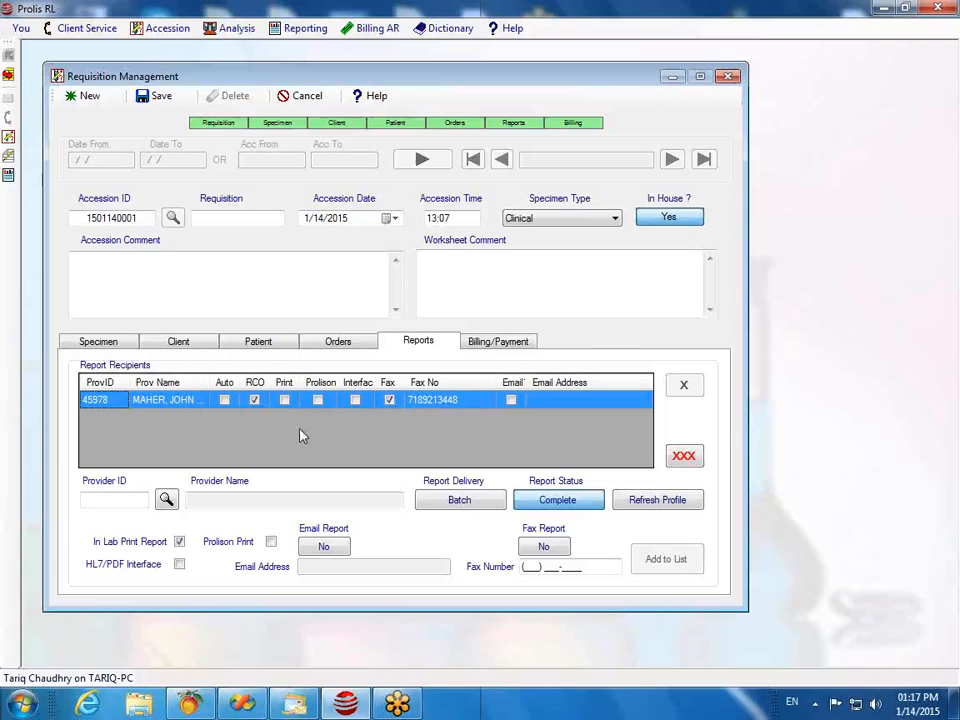
left_click(492, 342)
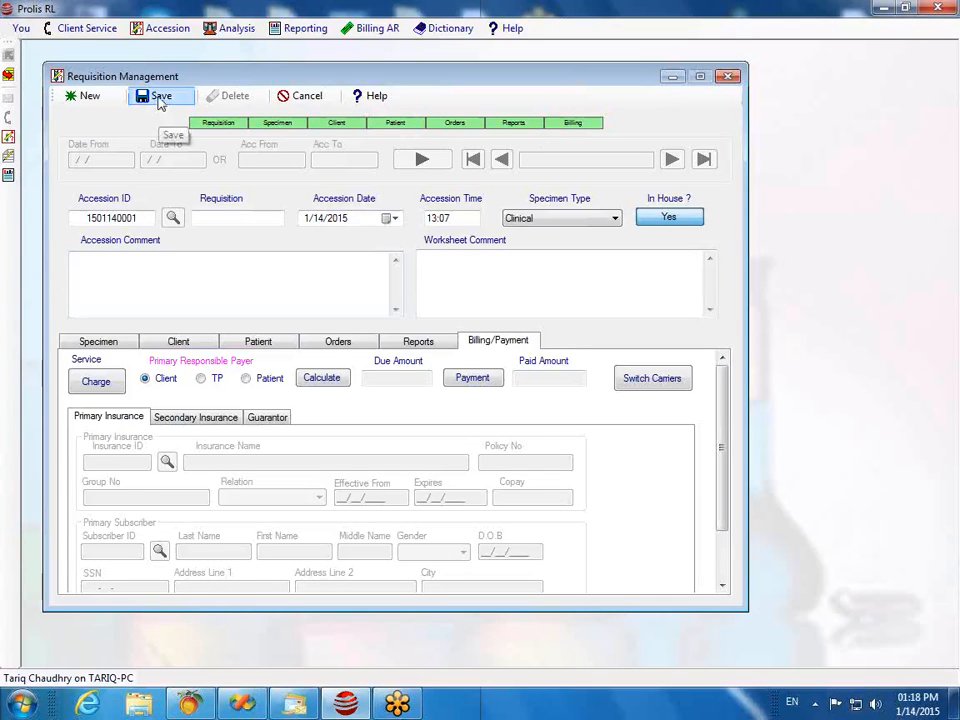
Step: View the Specimen section with its Urine NS and SST specimens
left_click(98, 342)
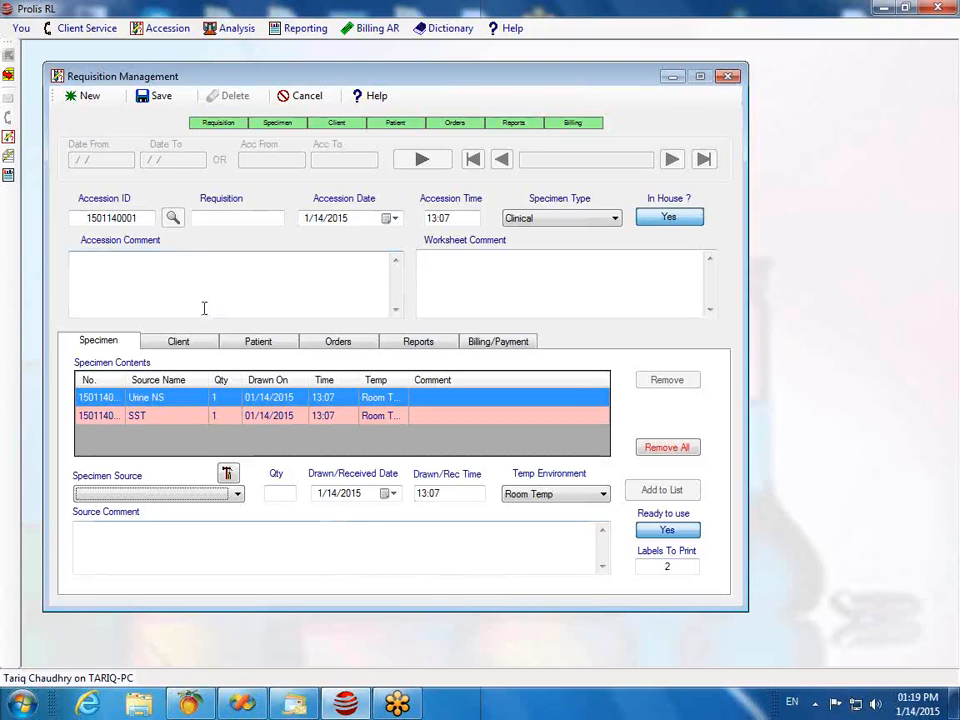
Step: Save and confirm the accession, then close the Requisition Management window
left_click(155, 100)
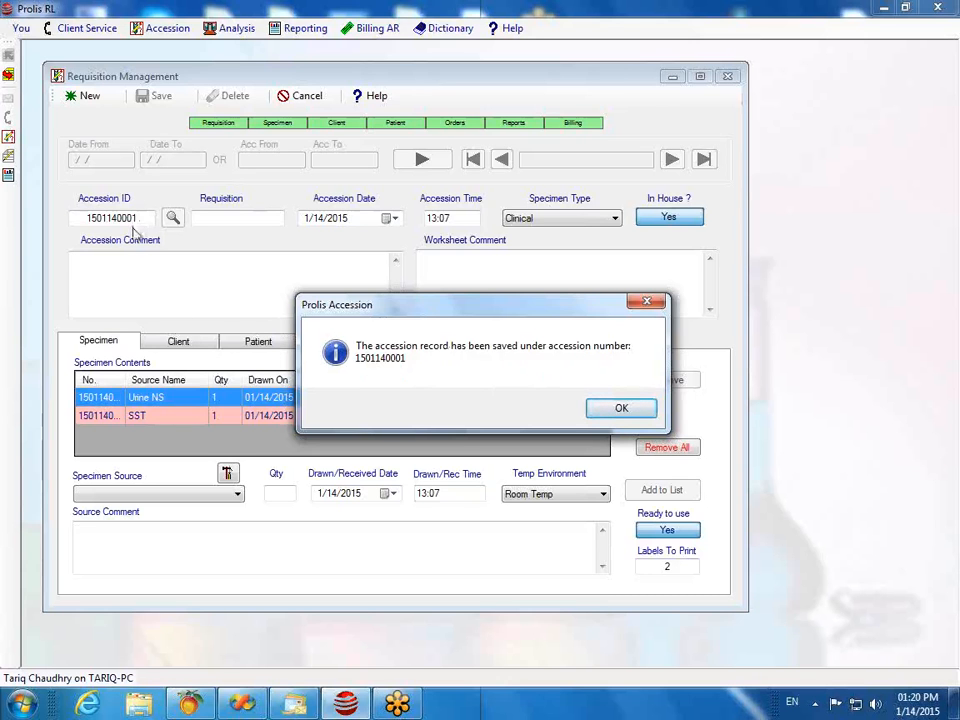
left_click(617, 407)
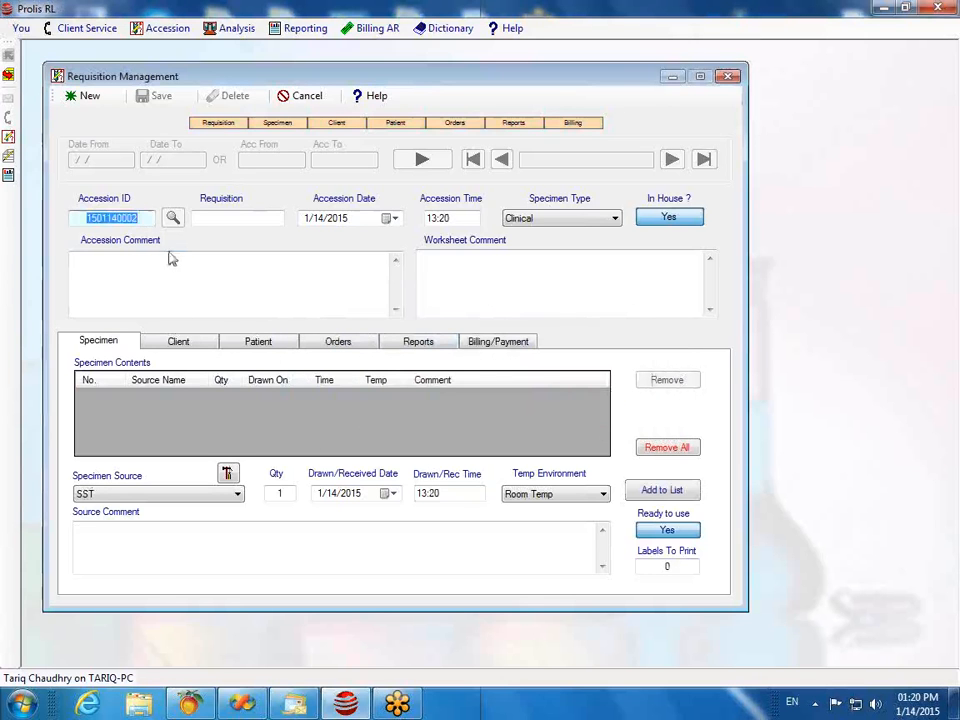
left_click(197, 217)
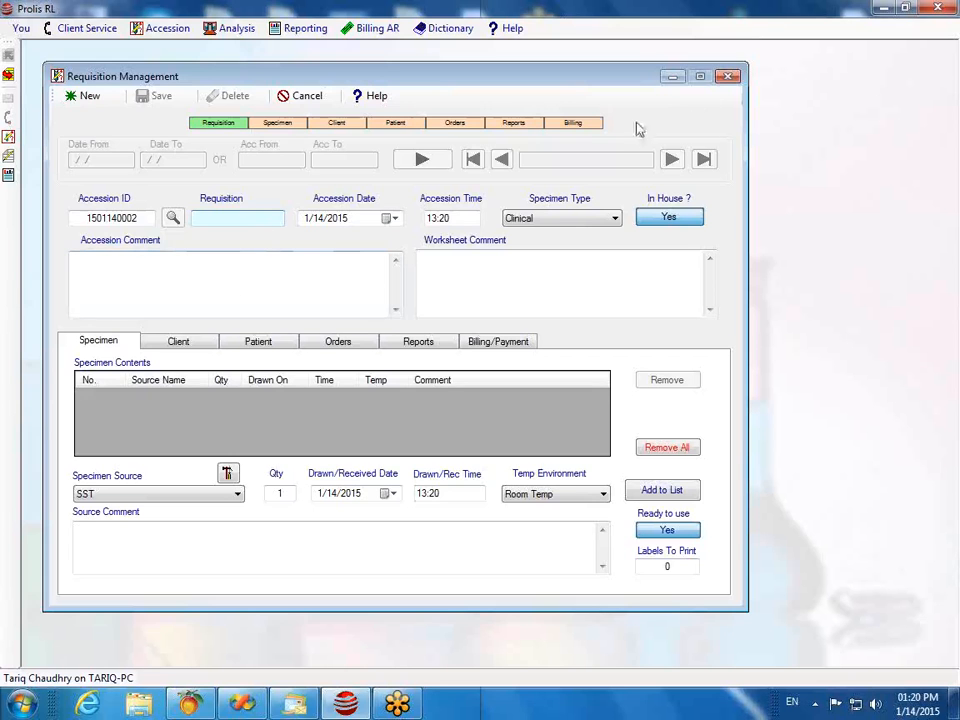
left_click(728, 80)
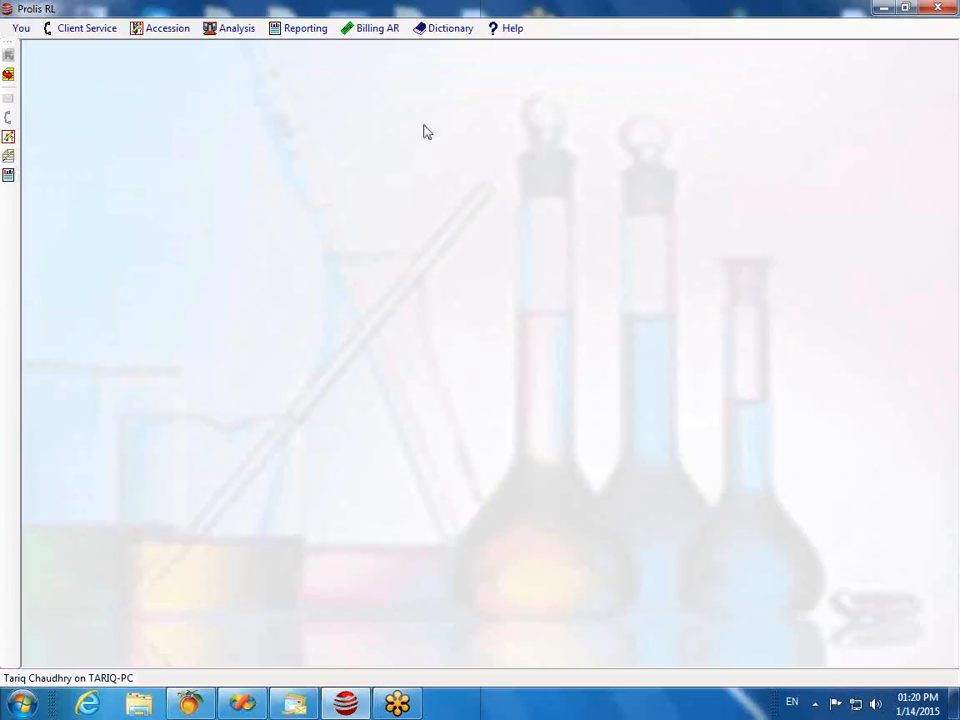
left_click(162, 32)
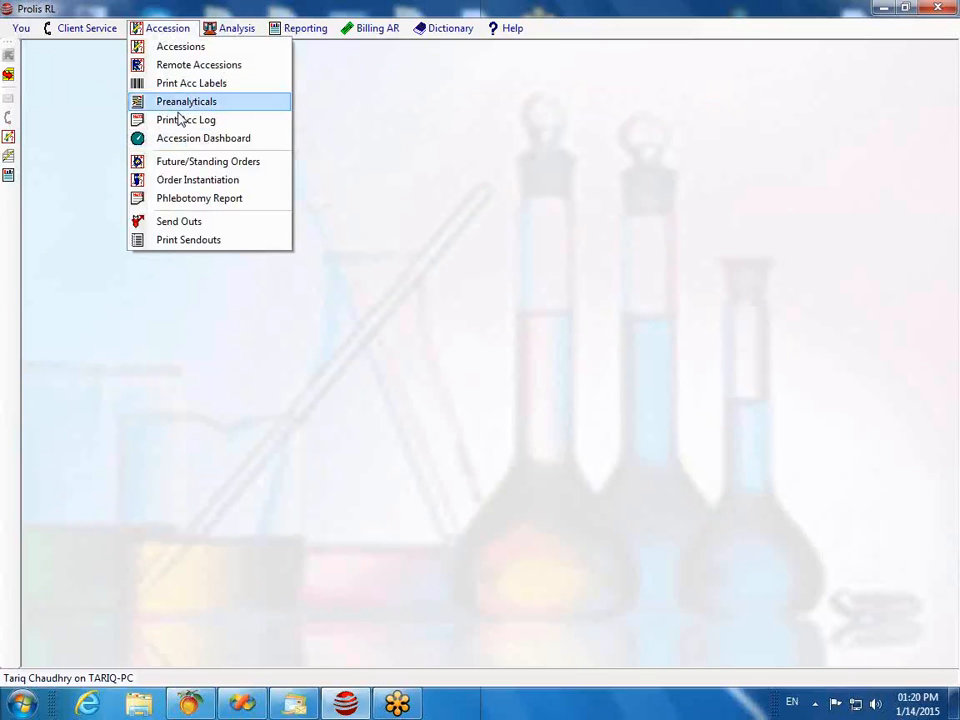
left_click(182, 143)
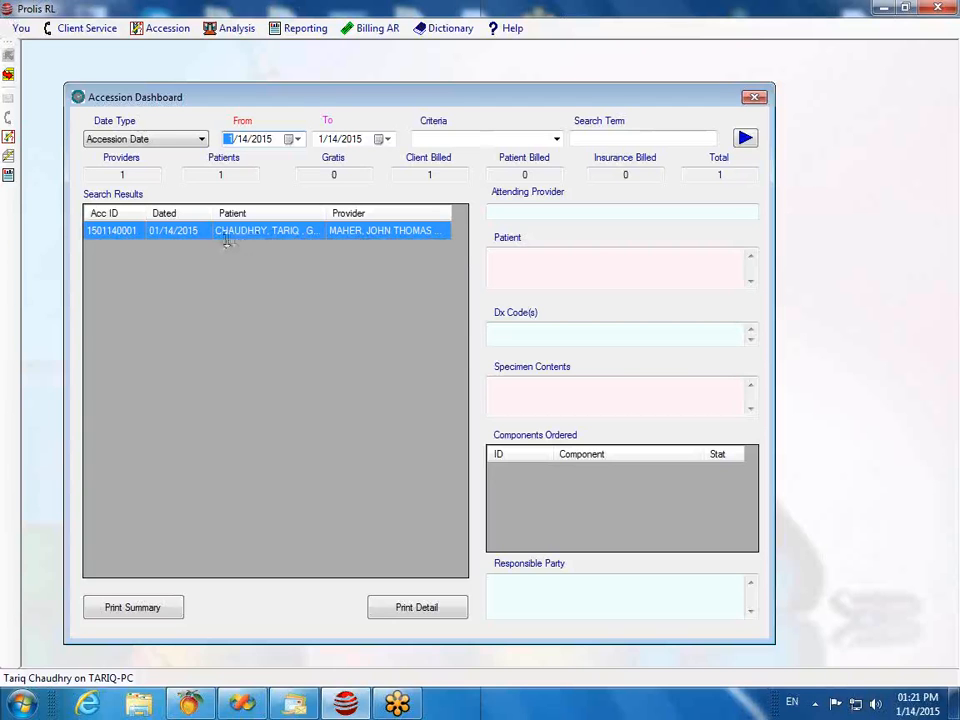
left_click(266, 234)
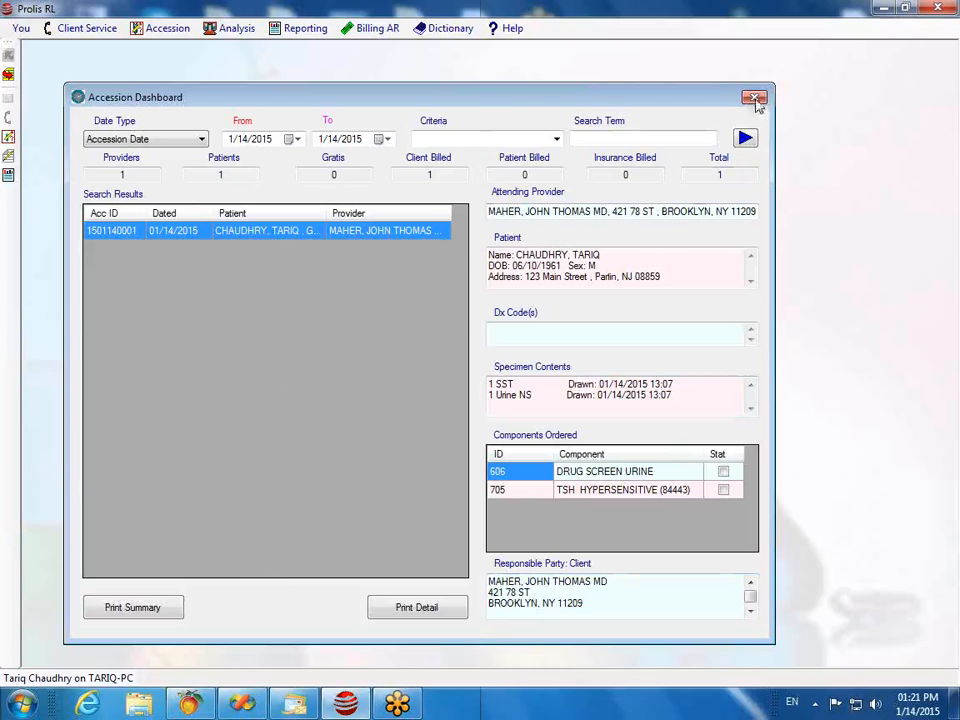
left_click(755, 99)
left_click(164, 29)
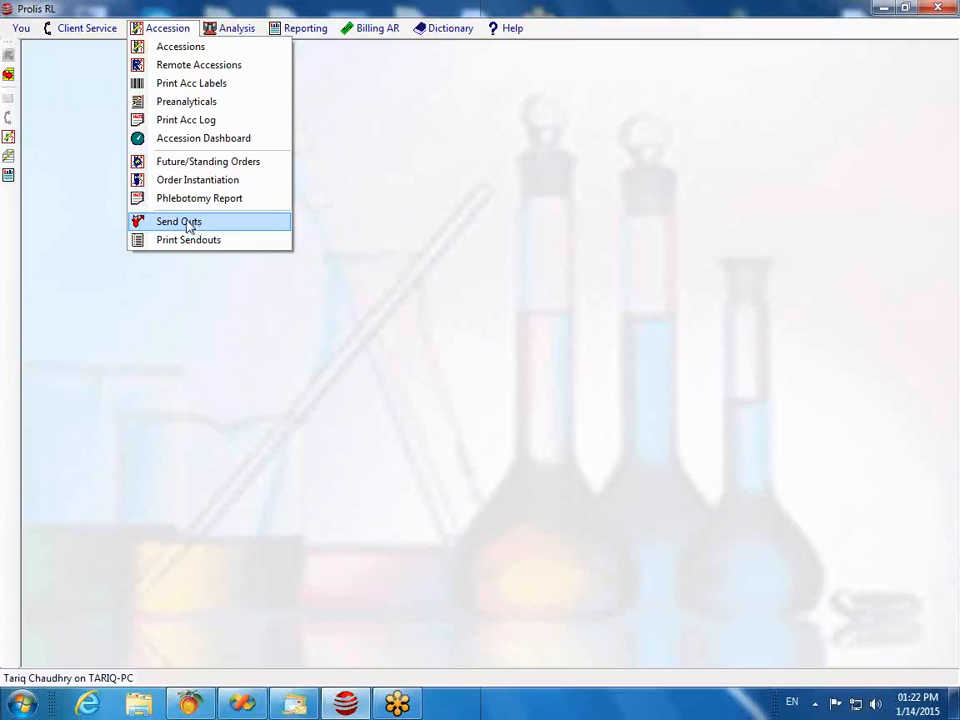
left_click(191, 225)
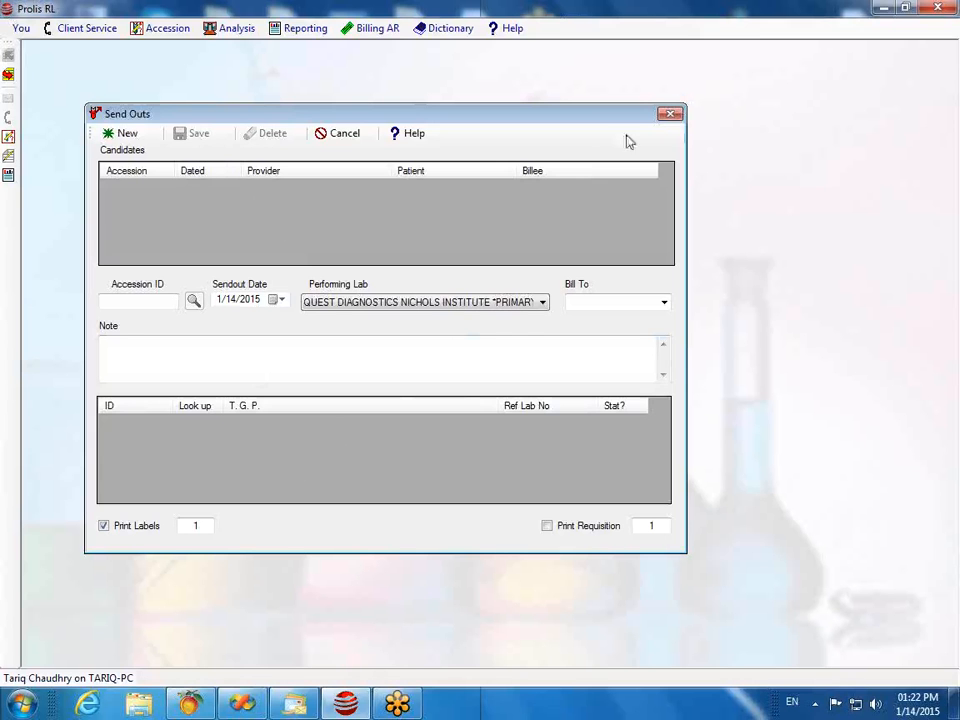
left_click(673, 113)
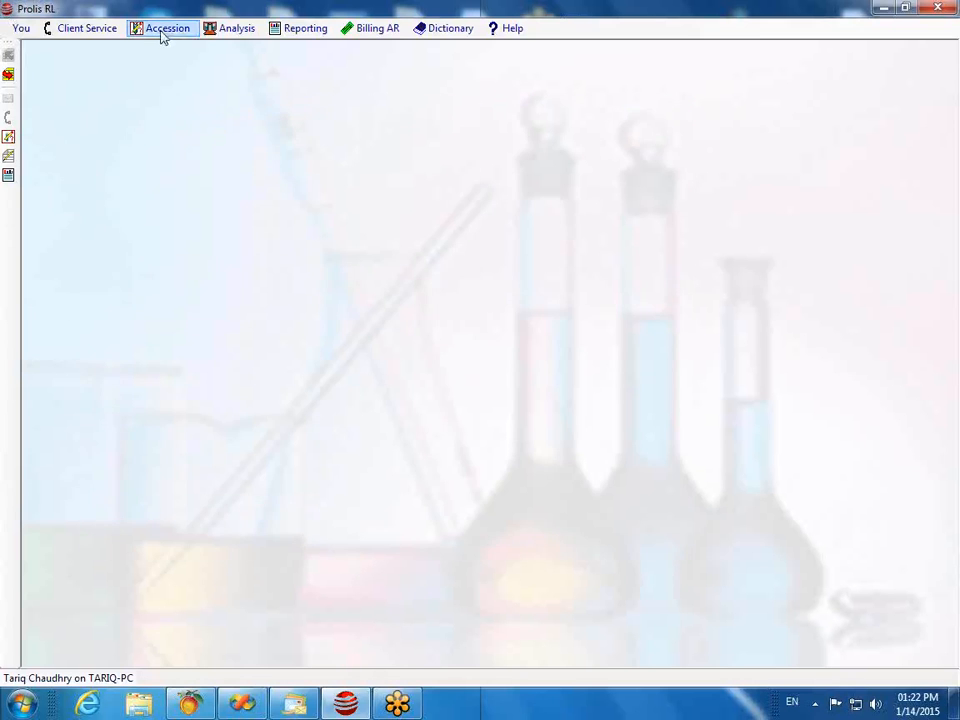
left_click(235, 33)
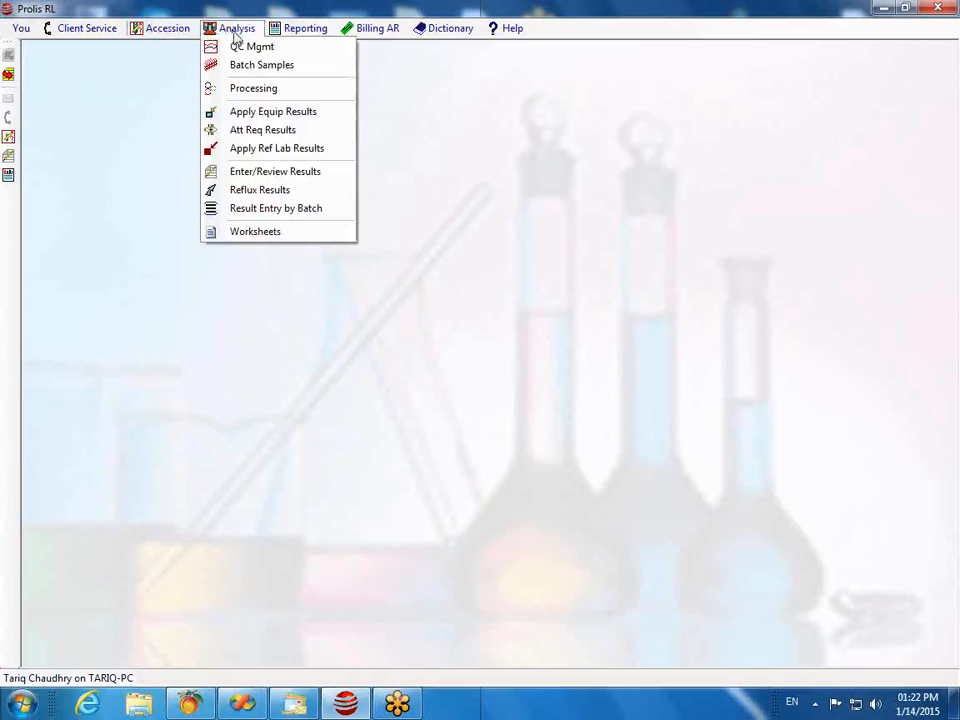
left_click(255, 115)
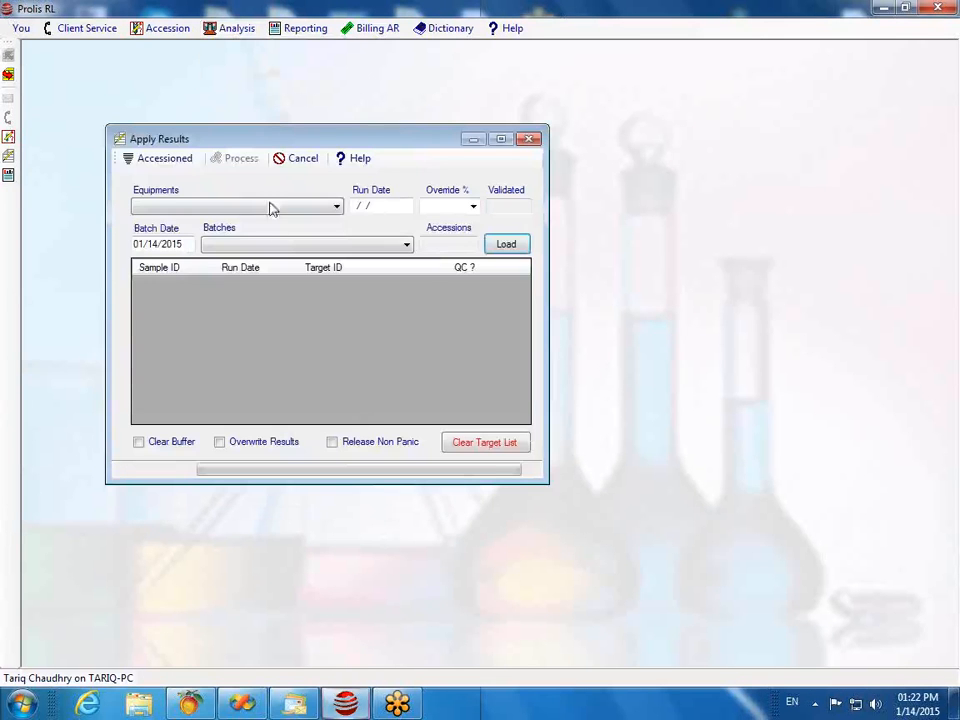
left_click(324, 210)
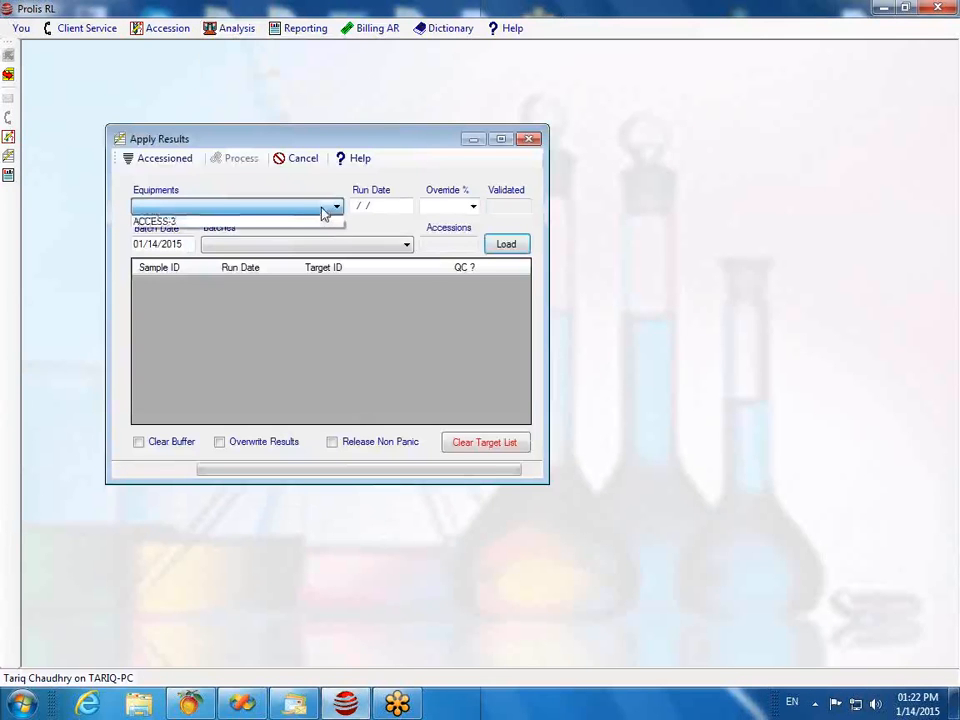
left_click(236, 222)
left_click(509, 245)
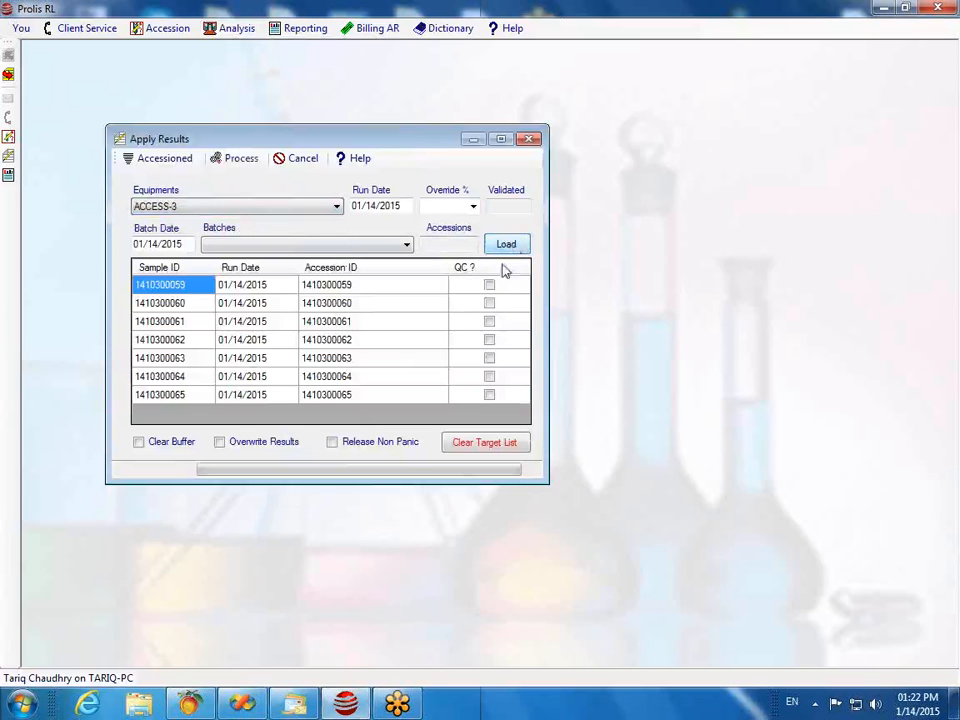
left_click(332, 441)
left_click(529, 139)
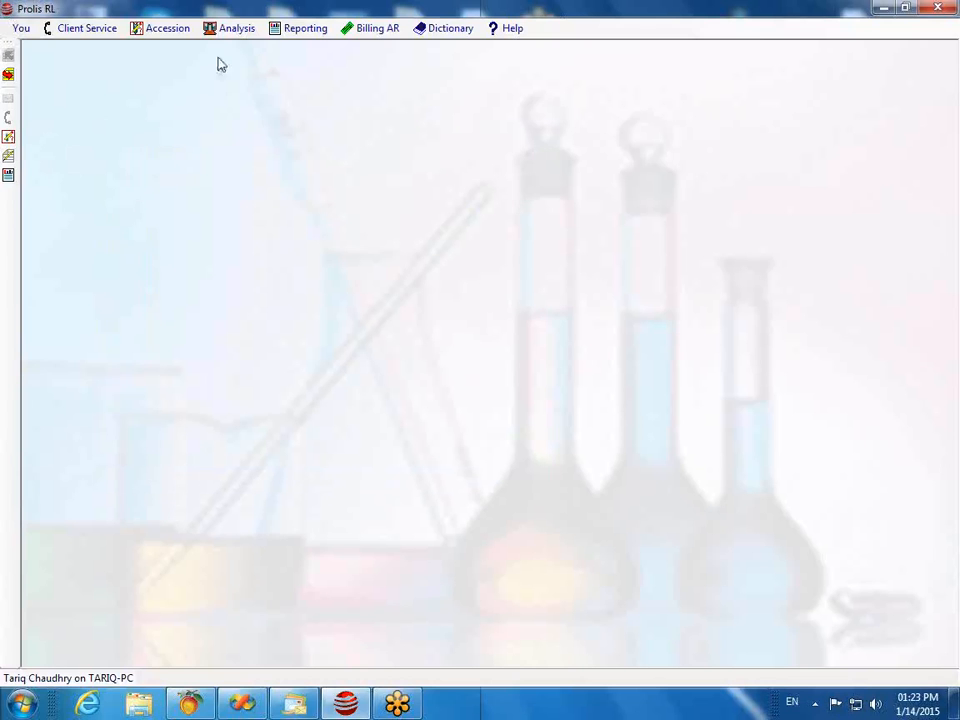
left_click(224, 28)
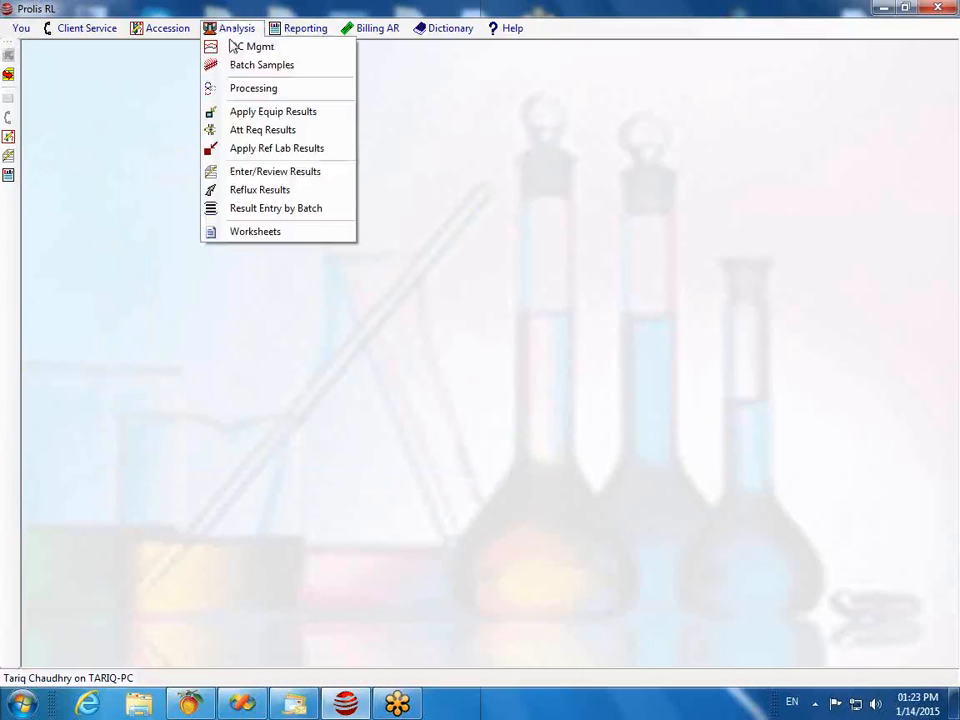
left_click(263, 177)
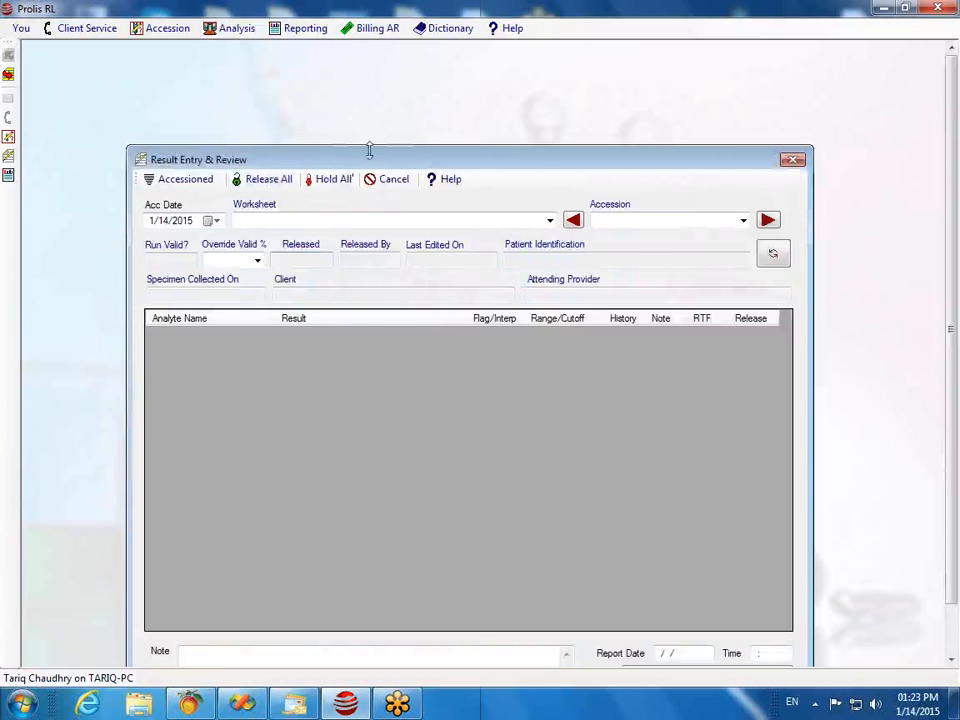
left_click_drag(369, 149, 311, 70)
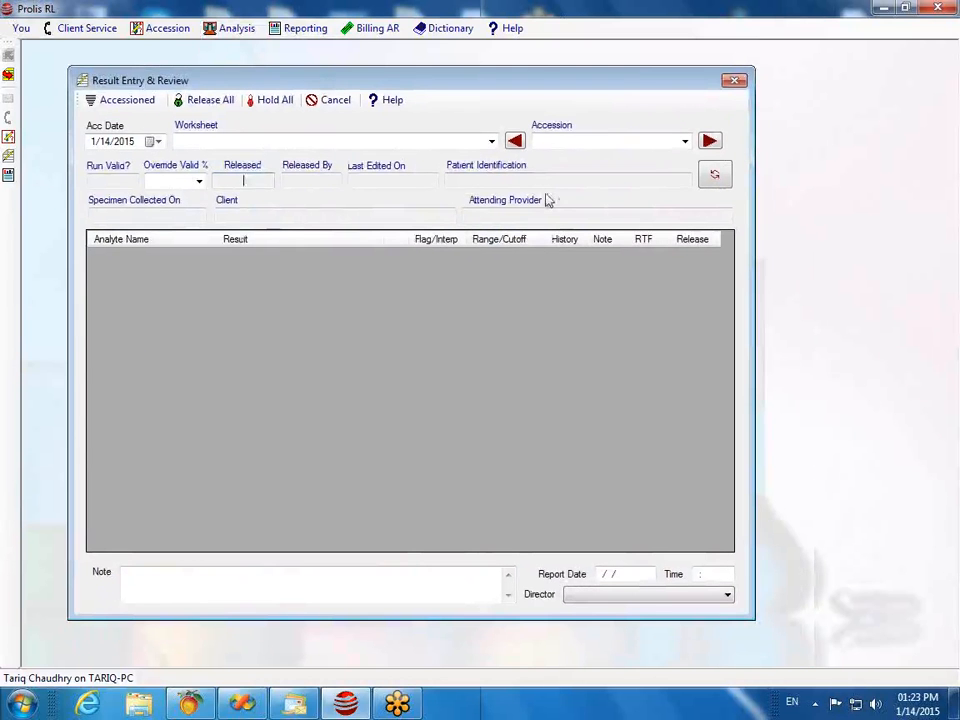
left_click(555, 142)
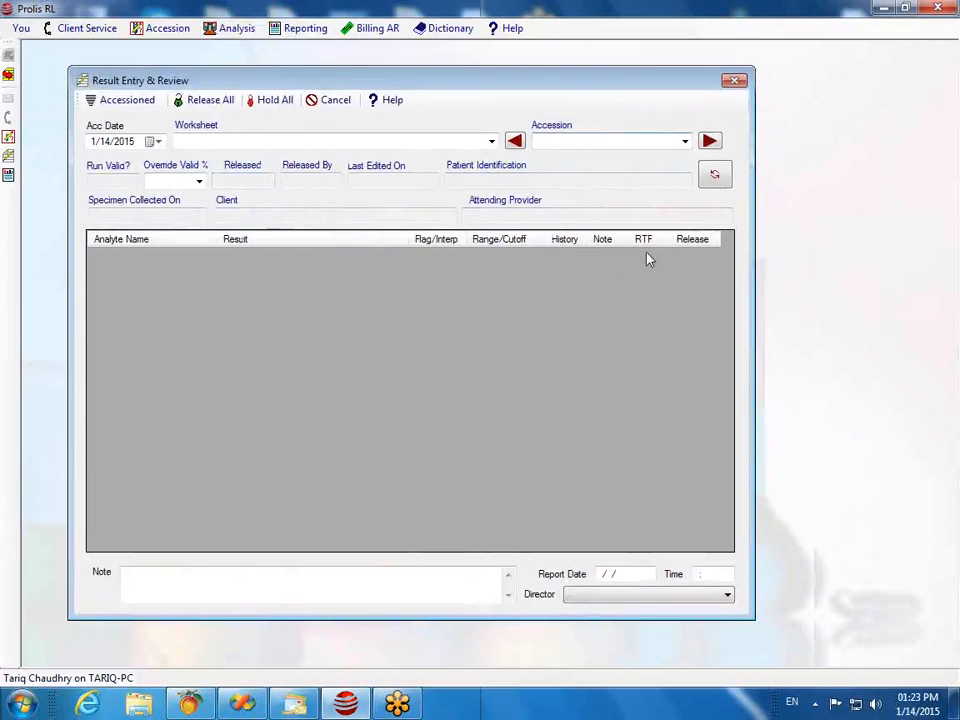
left_click(709, 141)
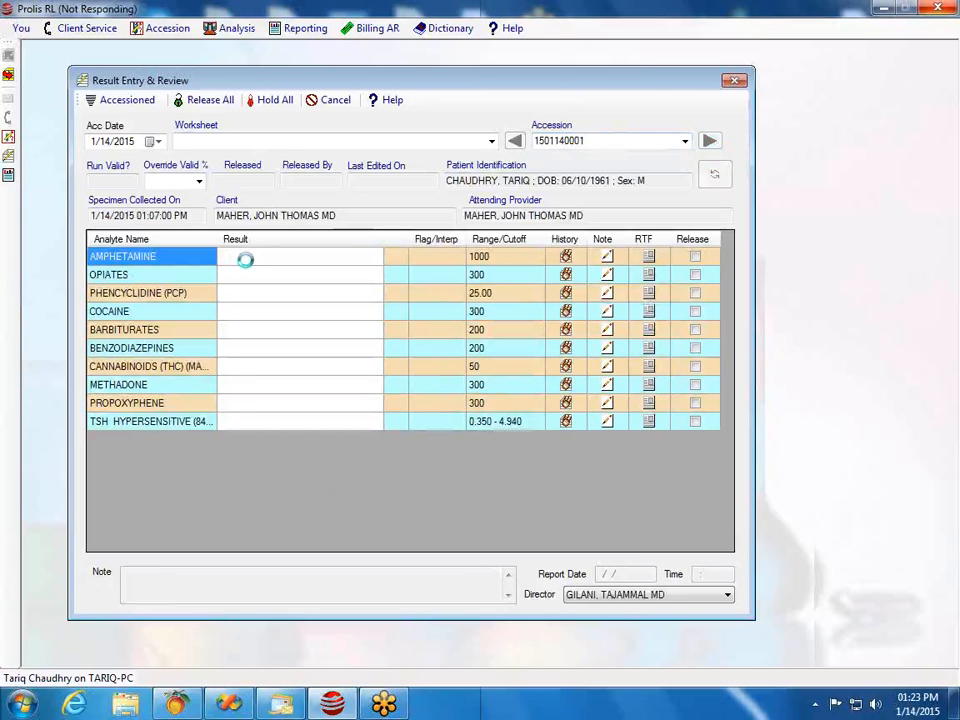
Step: Select AMPHETAMINE's Flag/Interp cell, then open its RTF Extended Result editor
left_click(430, 262)
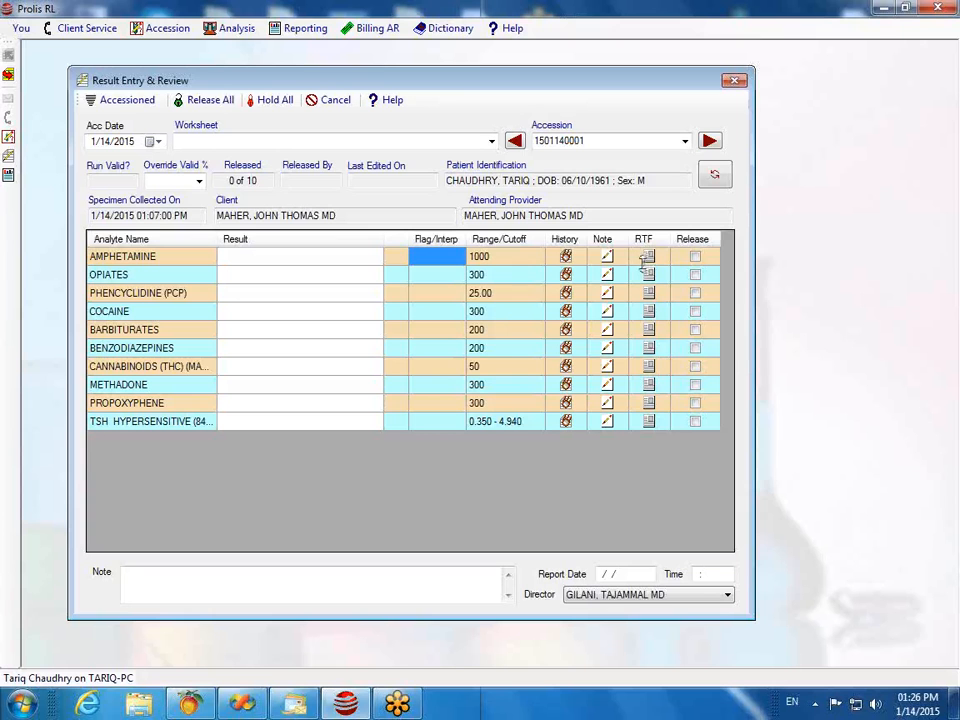
left_click(649, 258)
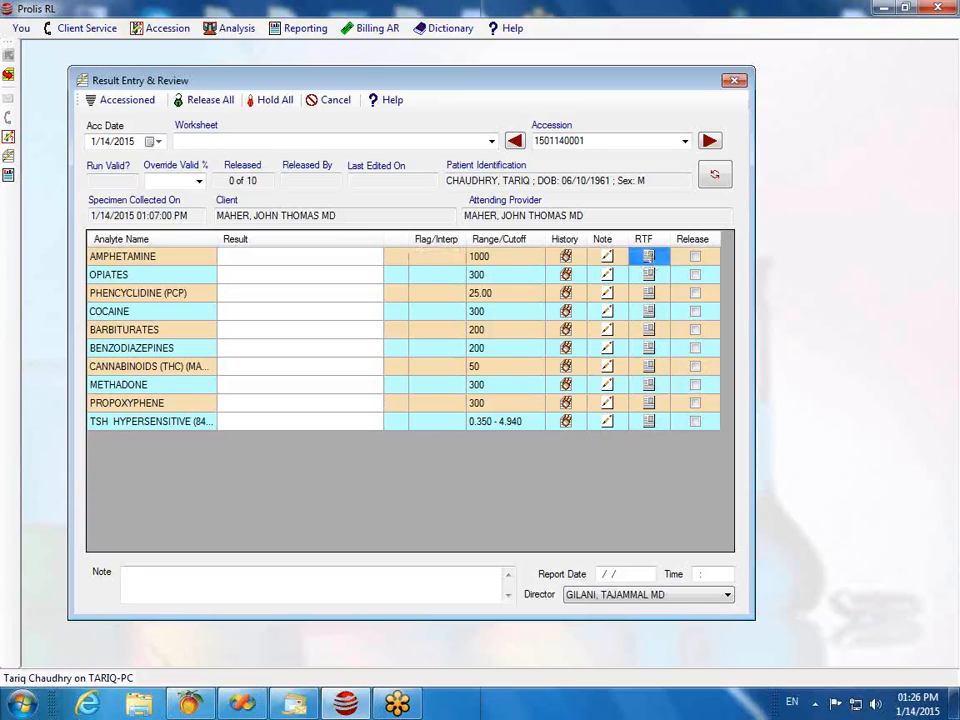
left_click(649, 258)
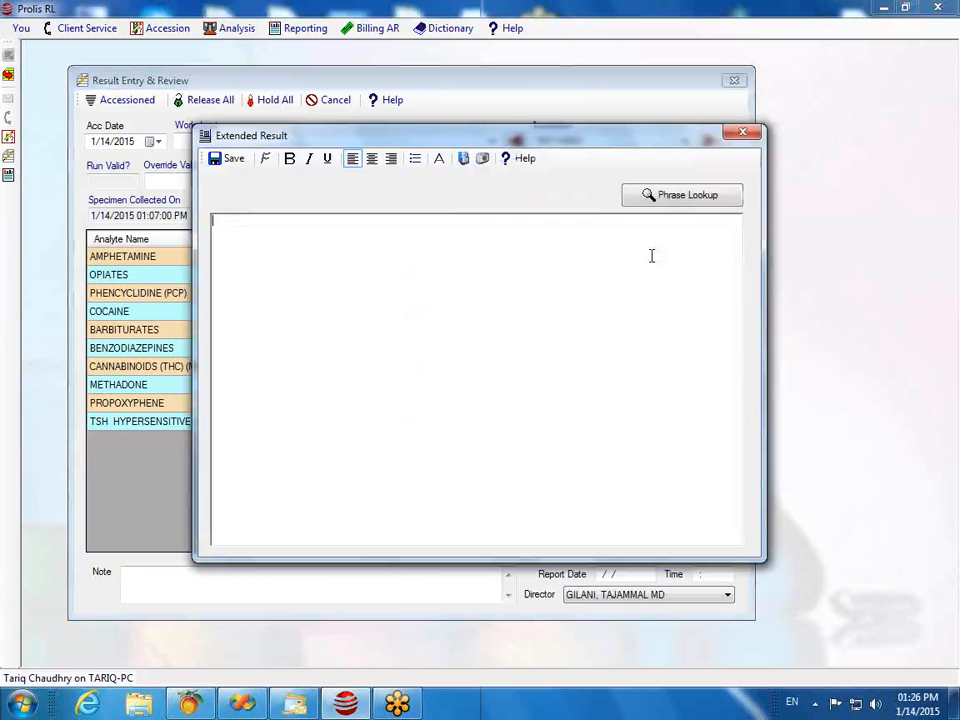
Step: Insert CCMC_Code.jpg from the Pictures library into AMPHETAMINE's extended result and save it
left_click(463, 162)
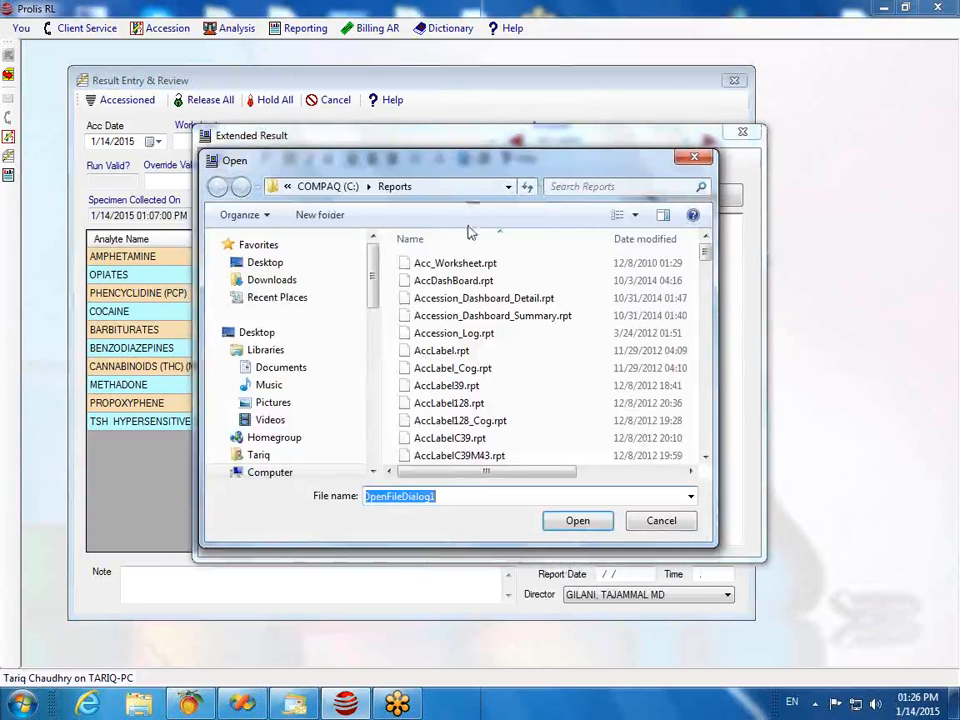
left_click(273, 403)
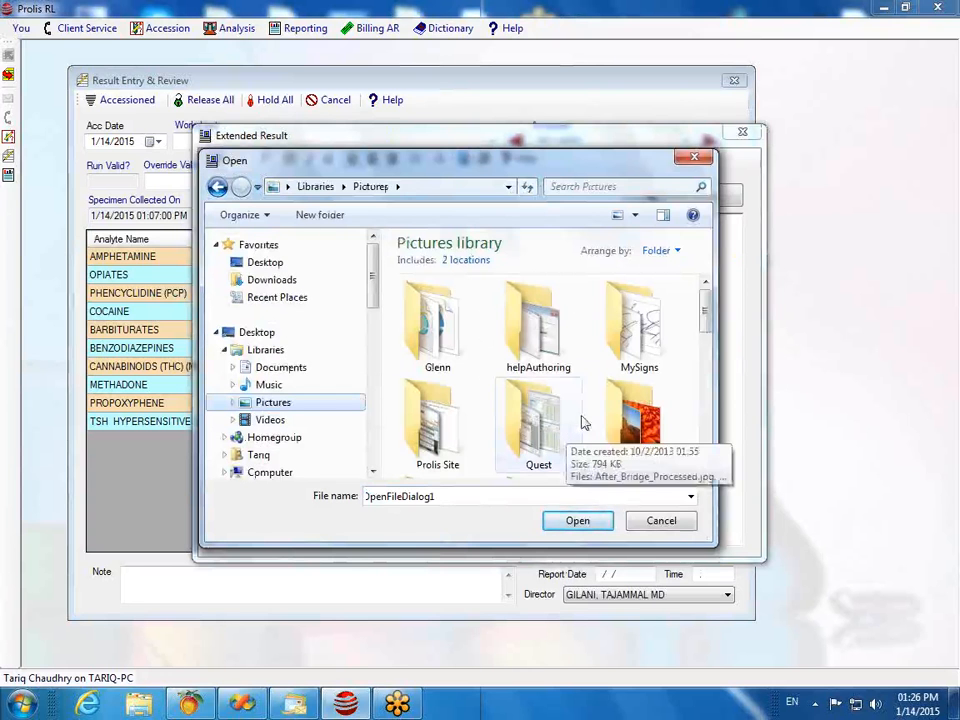
left_click_drag(713, 318, 731, 388)
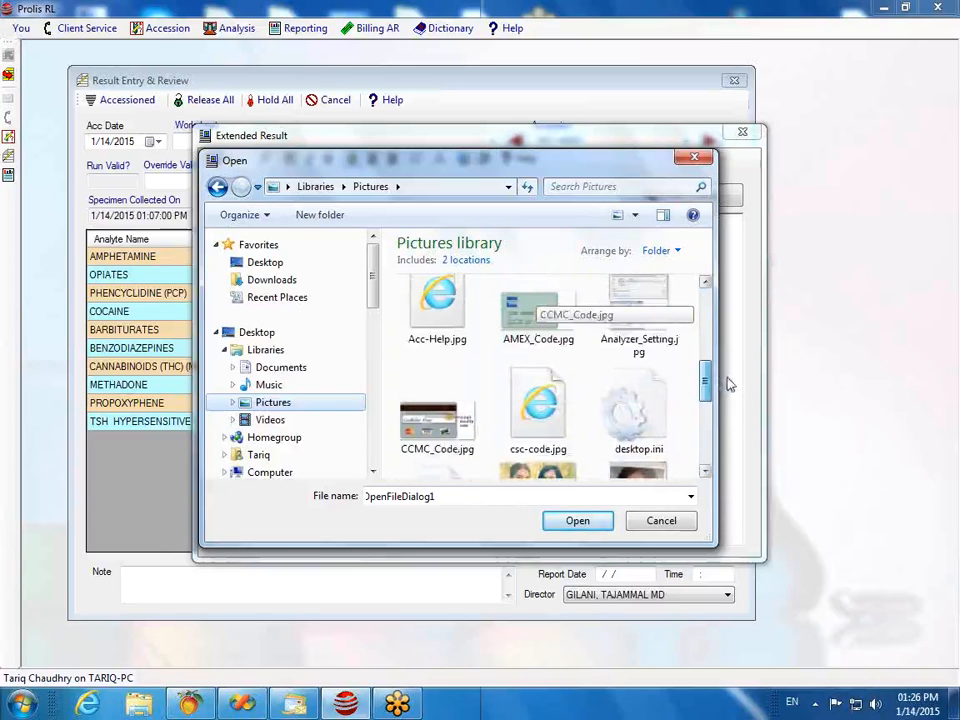
left_click(439, 437)
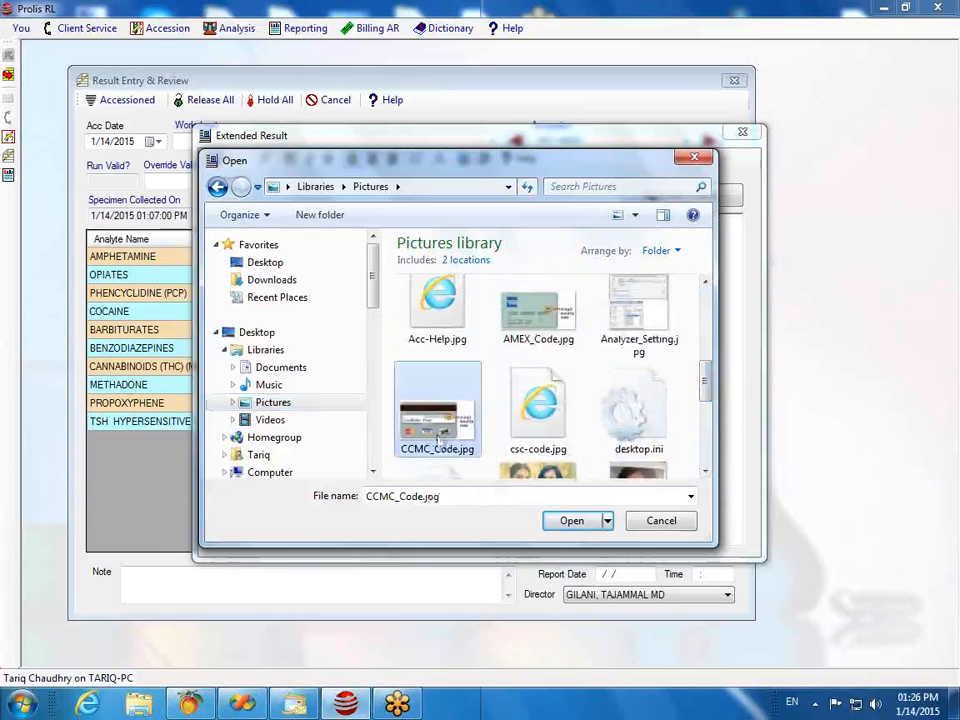
left_click(574, 522)
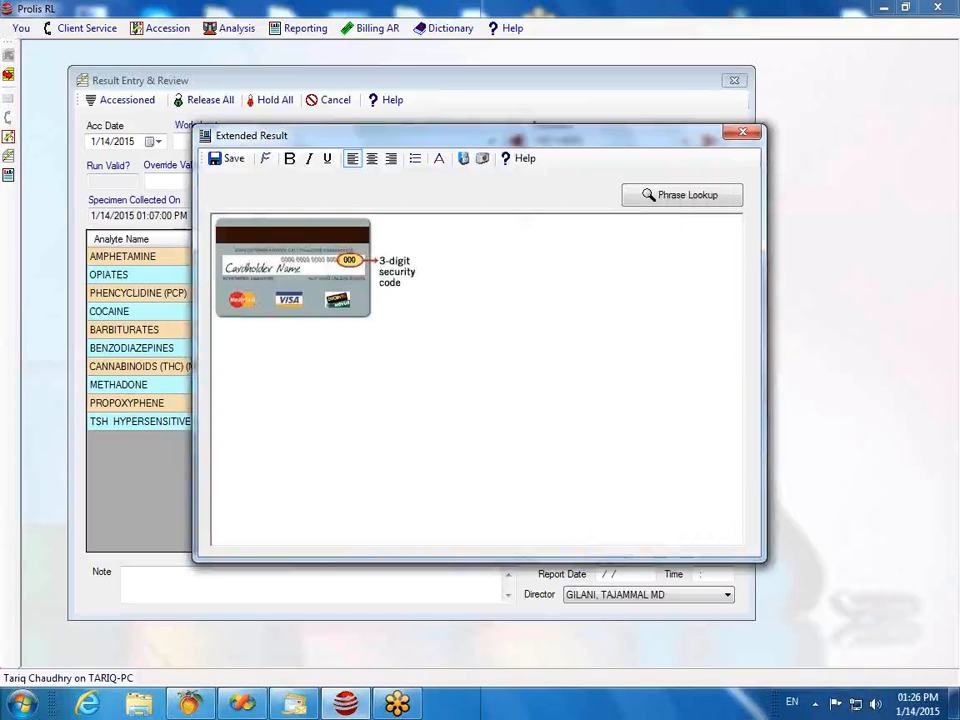
left_click(231, 160)
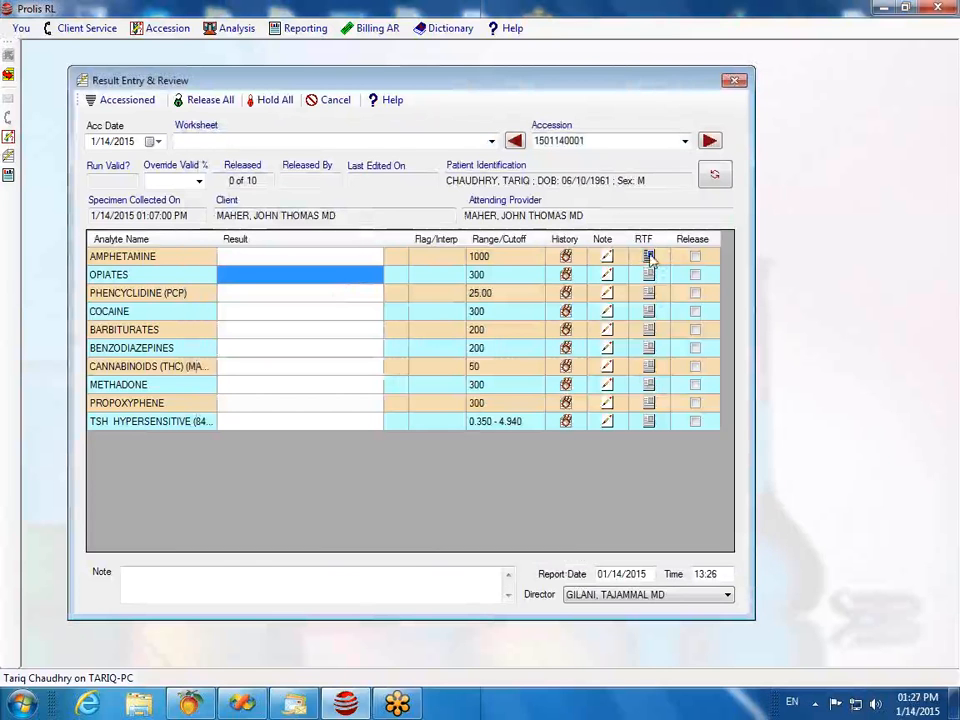
Step: Reopen AMPHETAMINE's extended result, delete the card image, and save the emptied text
left_click(649, 257)
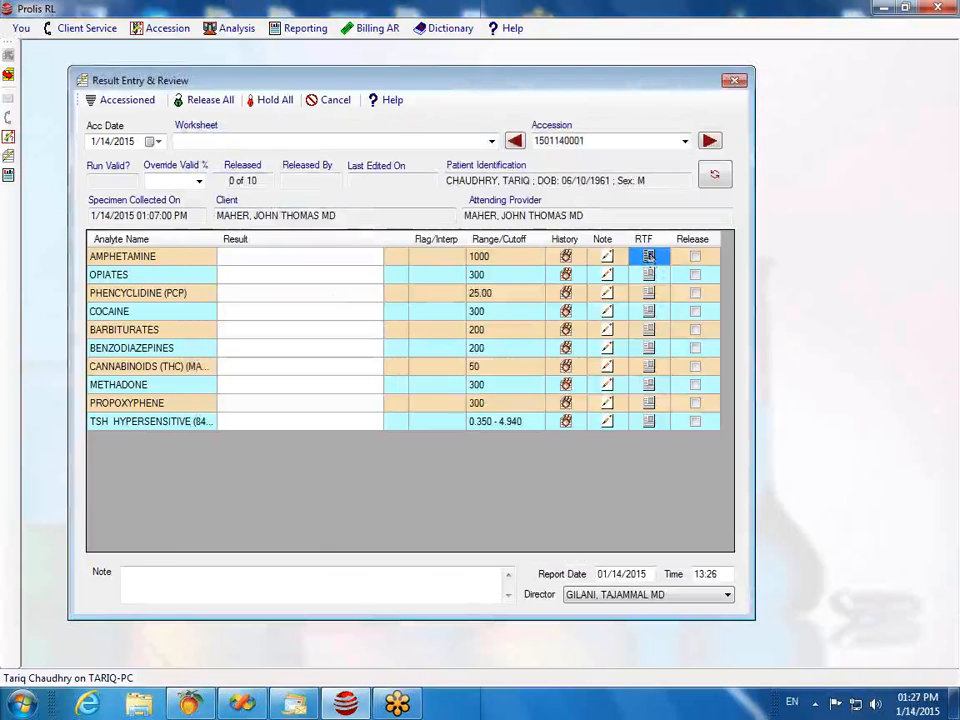
double_click(649, 257)
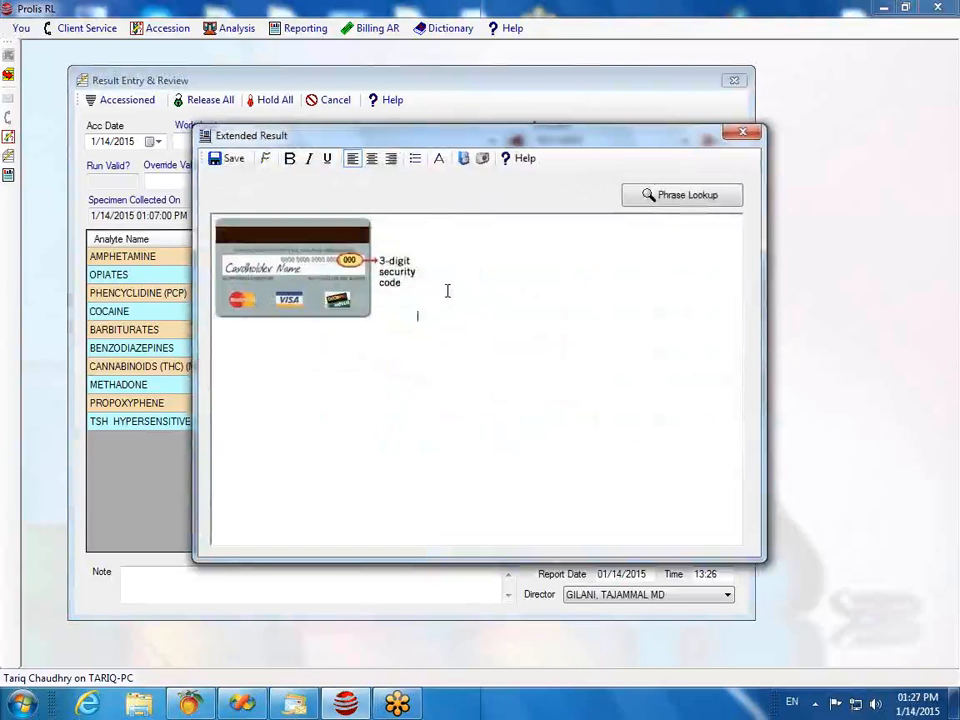
key("BackSpace")
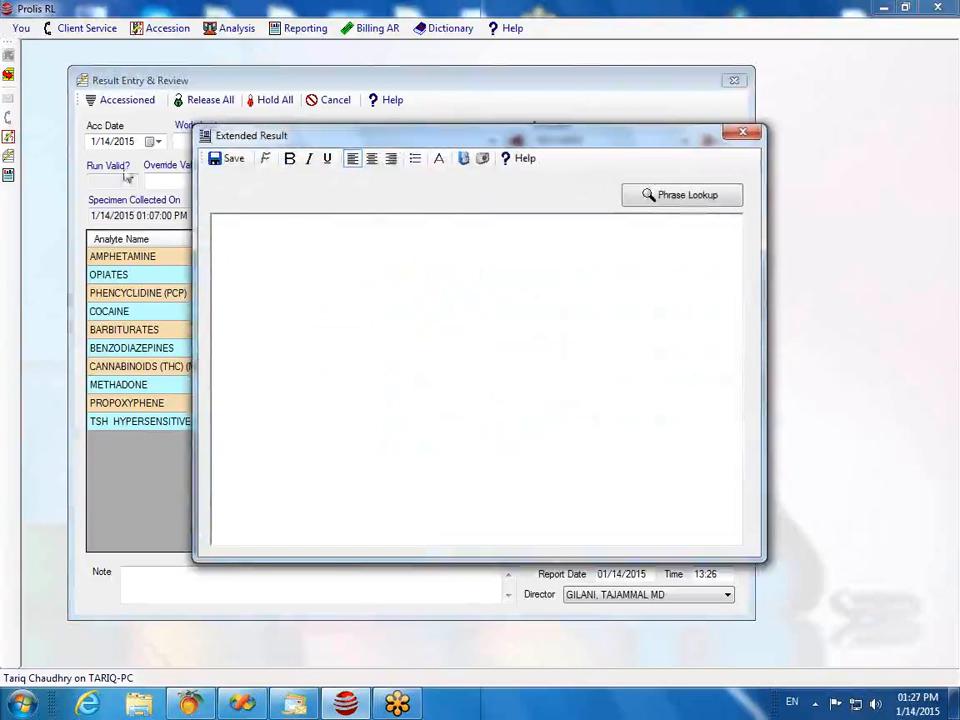
left_click(229, 160)
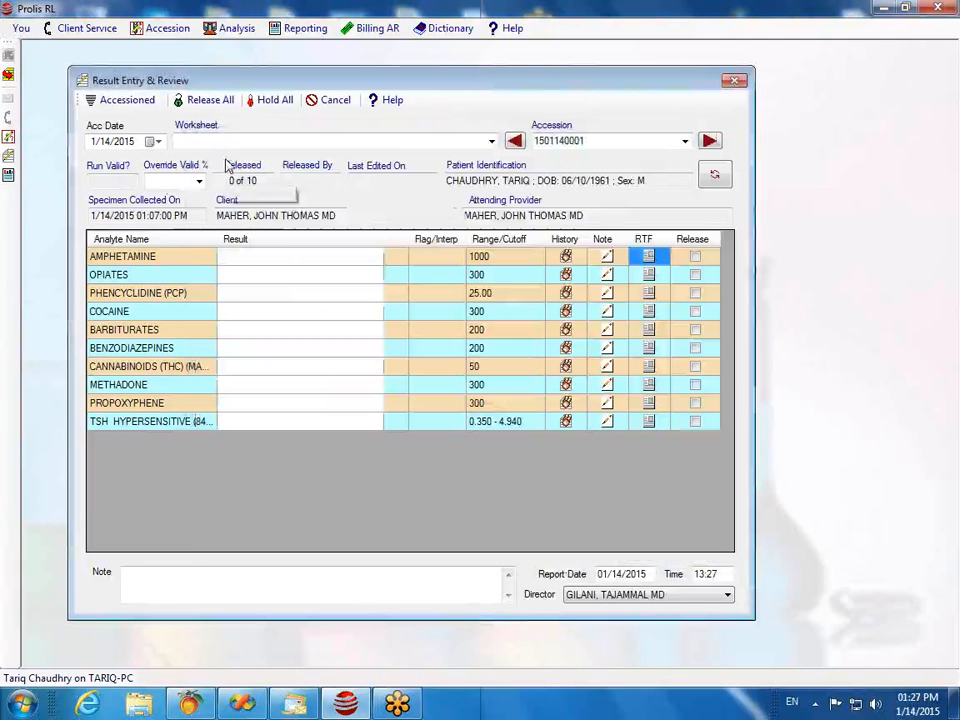
Step: Enter 2 as the AMPHETAMINE result so it reads < 110 and is flagged NEGATIVE
left_click(290, 278)
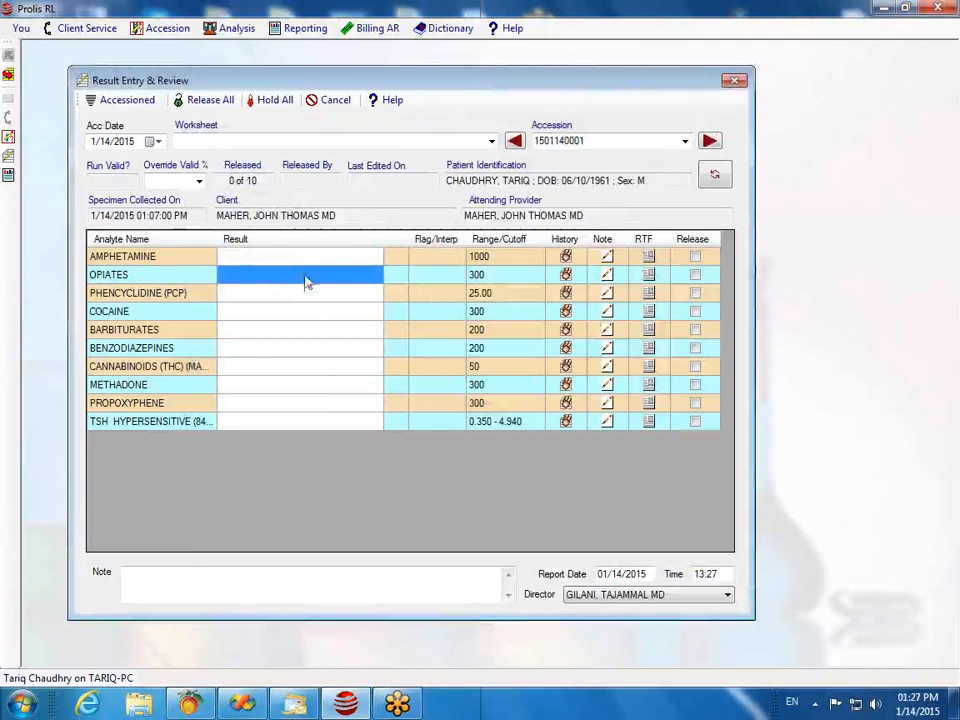
left_click(233, 259)
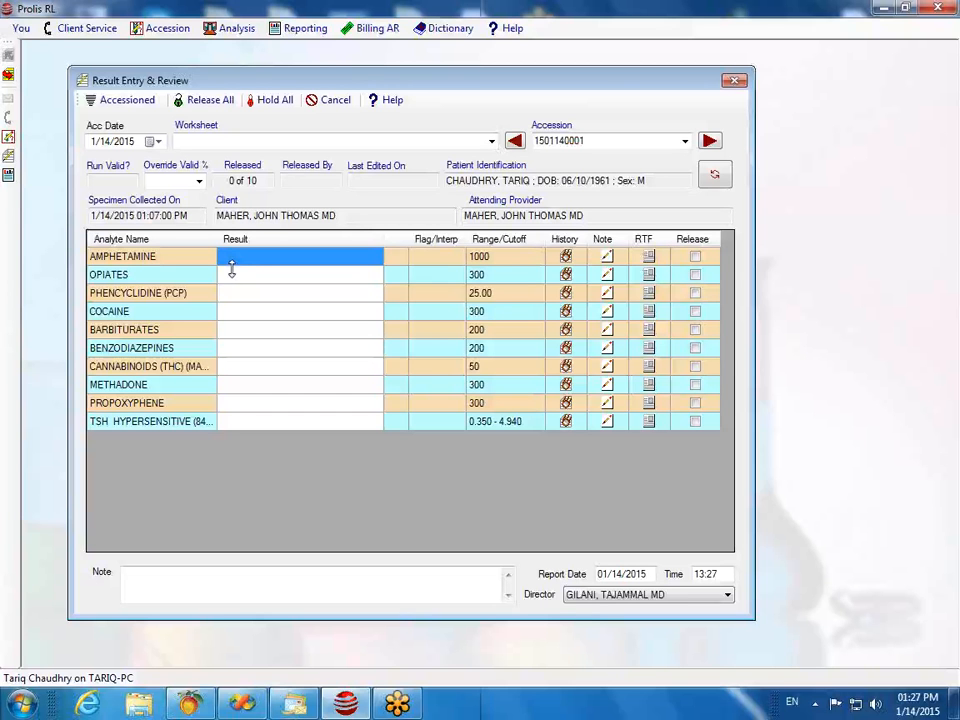
left_click(240, 260)
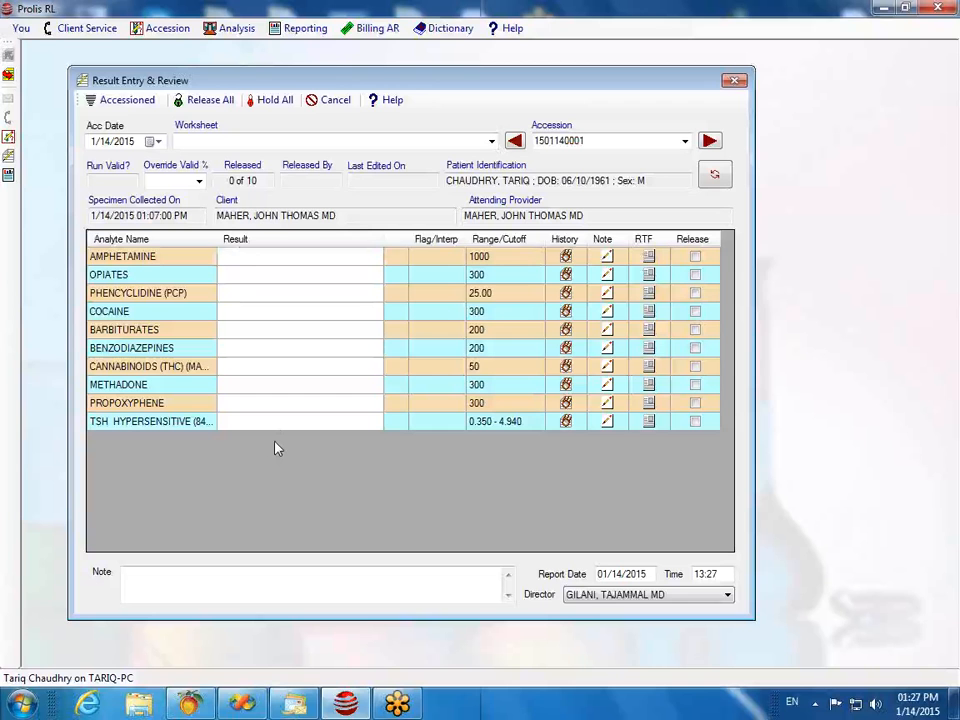
type("2")
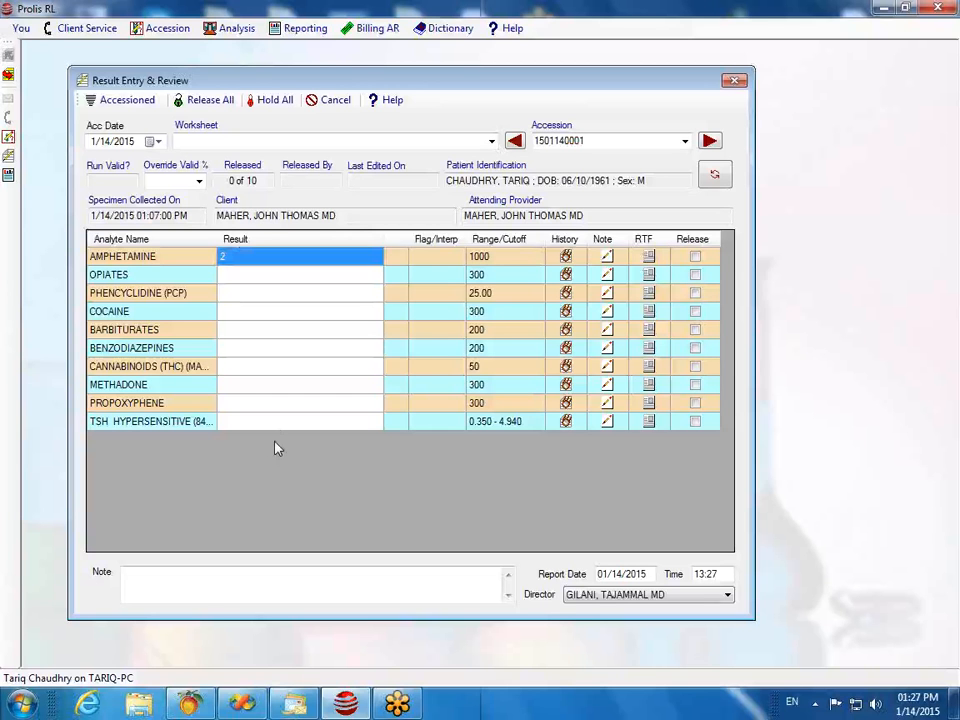
key("Return")
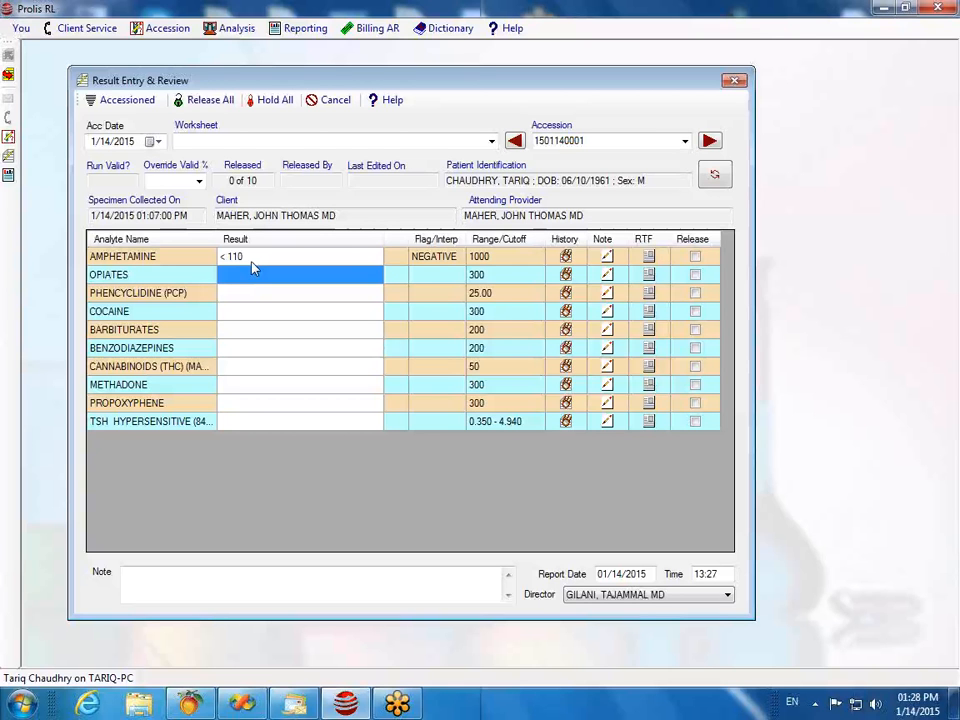
Step: Enter OPIATES 350 and PHENCYCLIDINE 55, both flagged POSITIVE
left_click(244, 275)
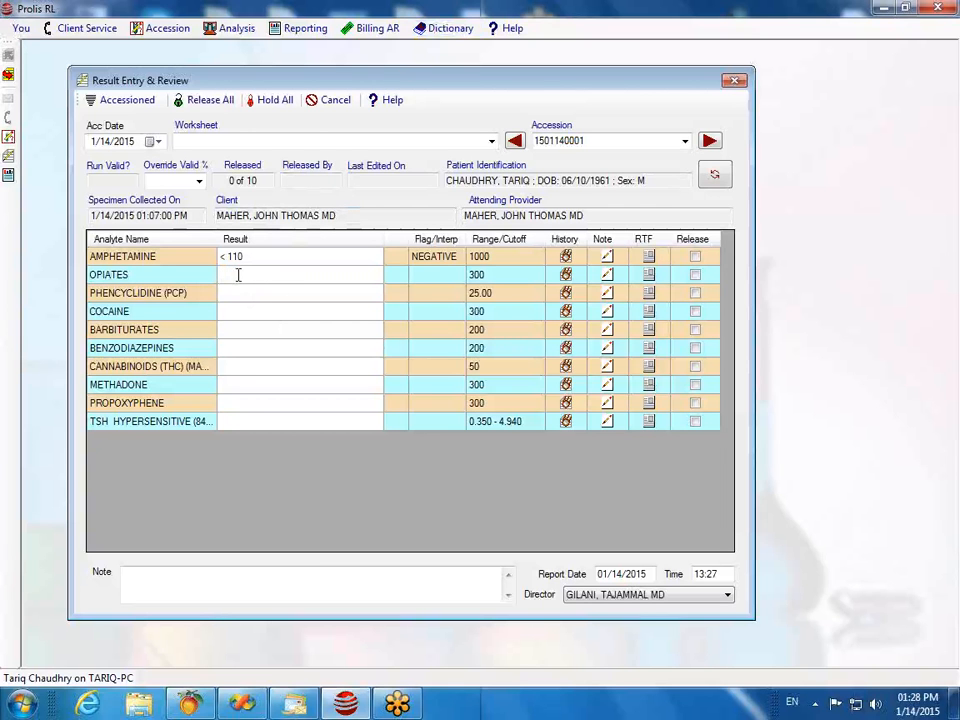
type("350")
key("Escape")
key("Return")
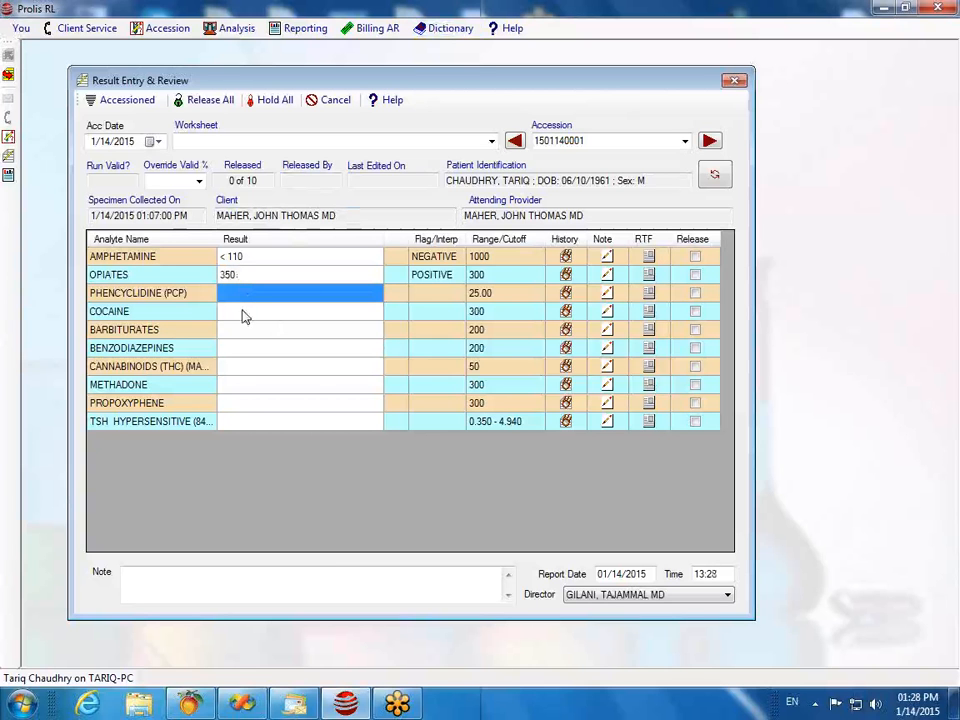
left_click(231, 293)
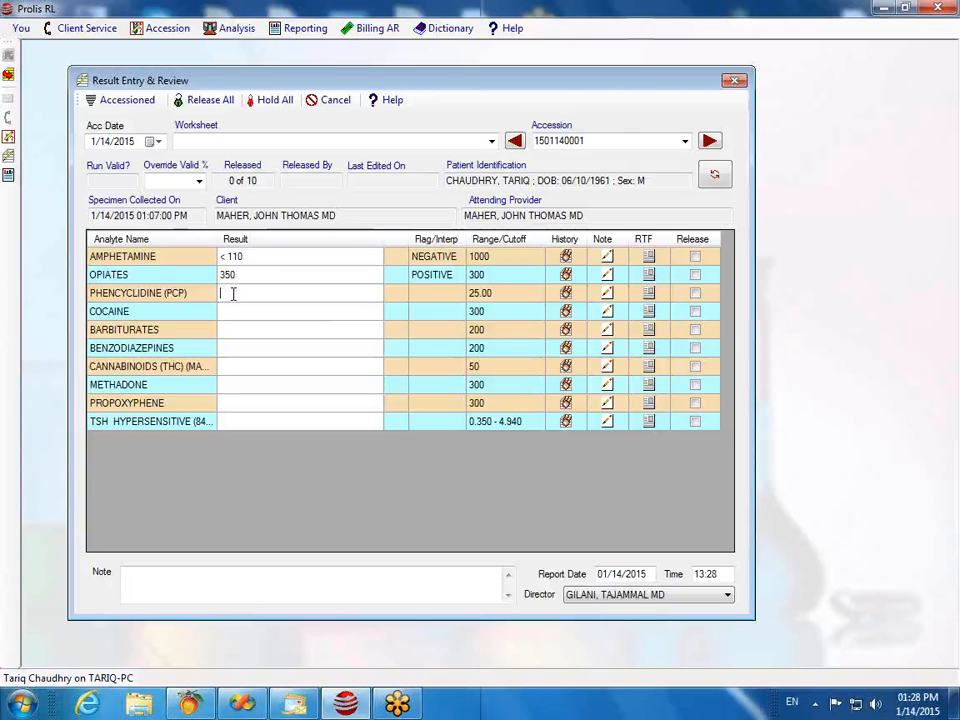
type("95")
key("BackSpace")
key("BackSpace")
type("55")
key("Return")
Step: Enter 2 for COCAINE and 10 for BARBITURATES, both NEGATIVE, then type 23 for BENZODIAZEPINES
type("2")
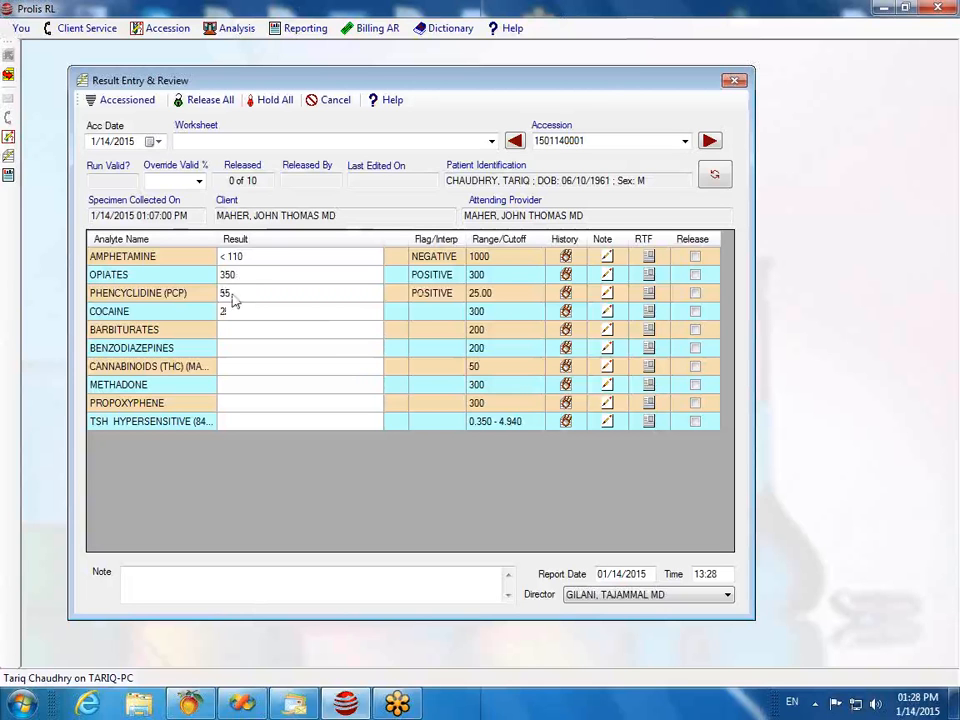
key("Return")
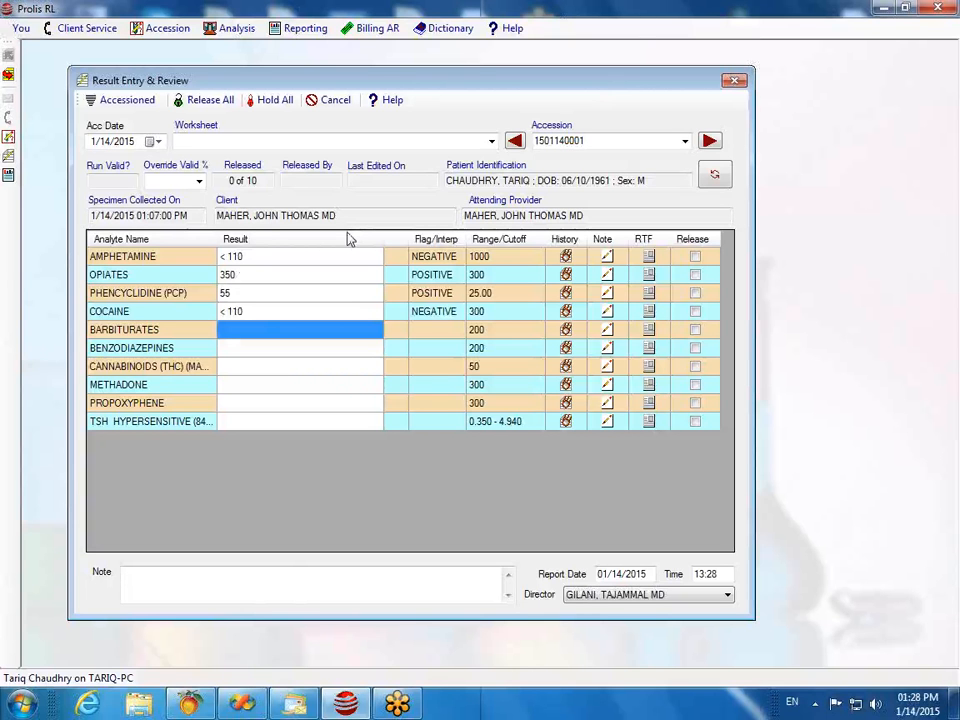
type("1")
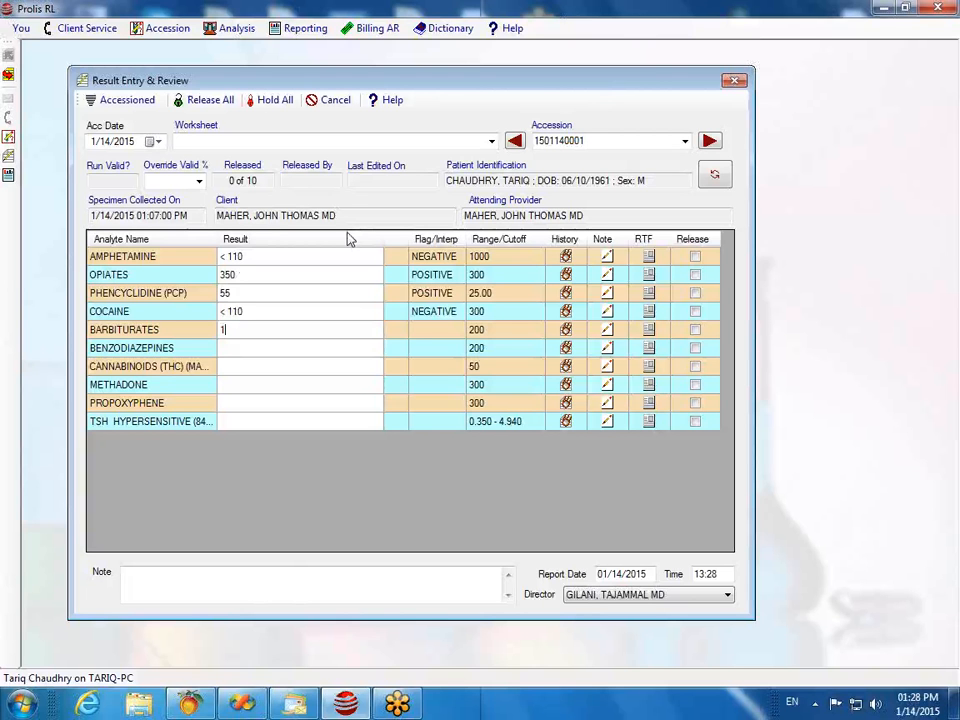
type("0")
key("Return")
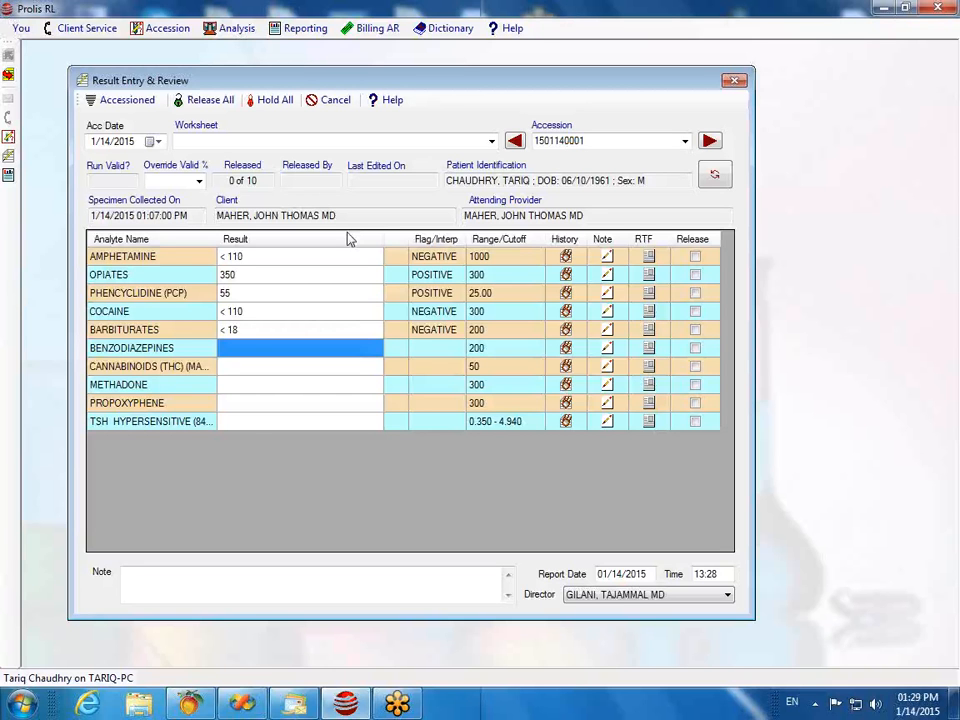
type("2")
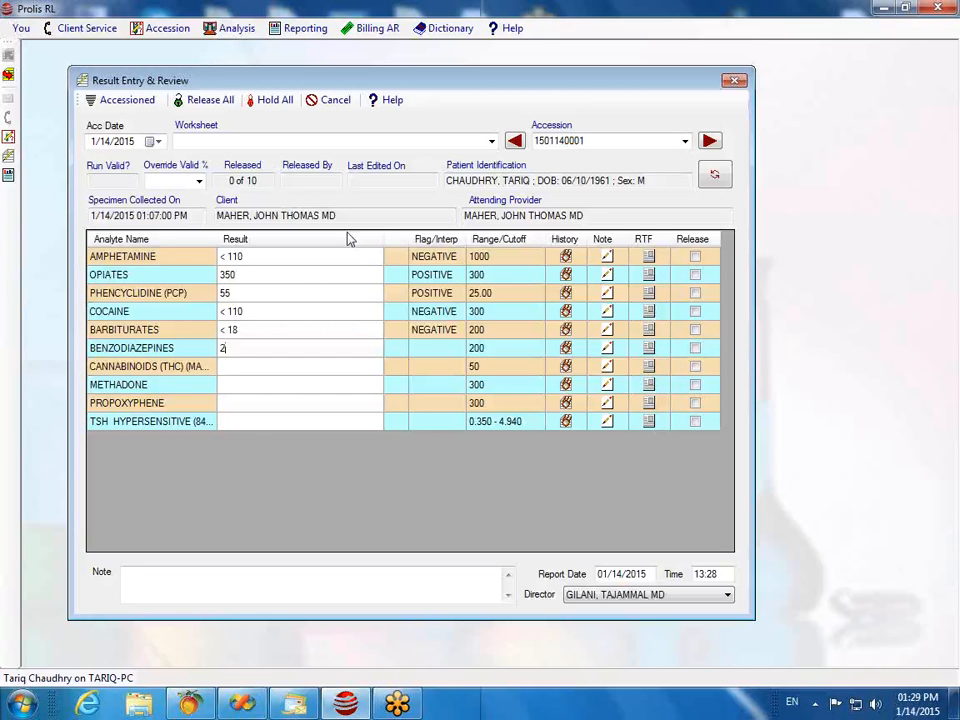
type("3")
Step: Commit BENZODIAZEPINES 23, then enter CANNABINOIDS 0, METHADONE 390 and PROPOXYPHENE 0
key("Return")
type("0")
key("Return")
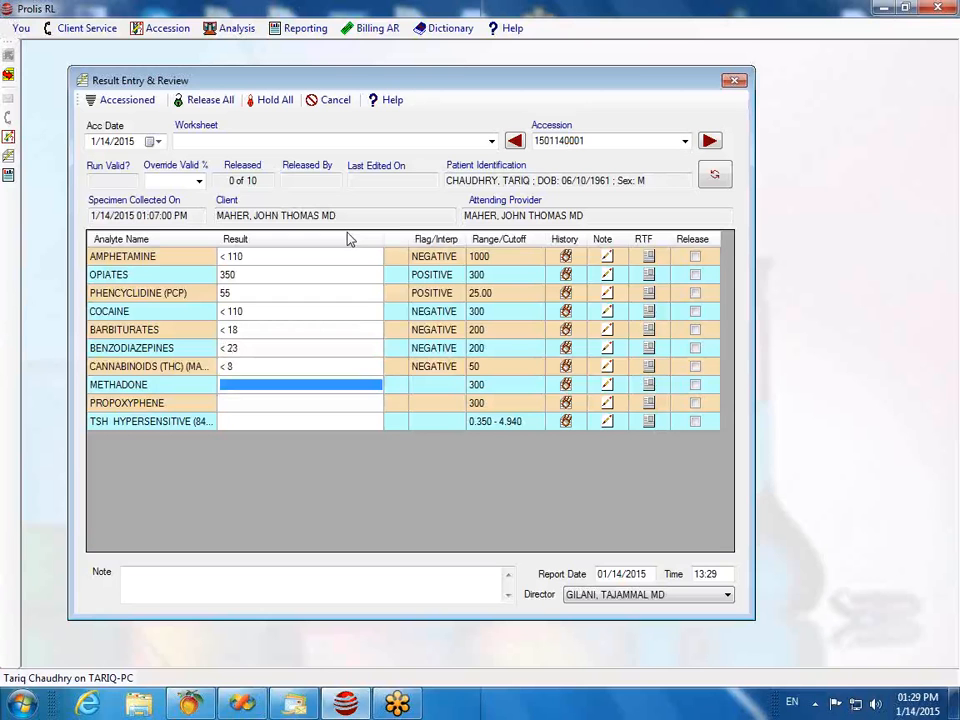
type("390")
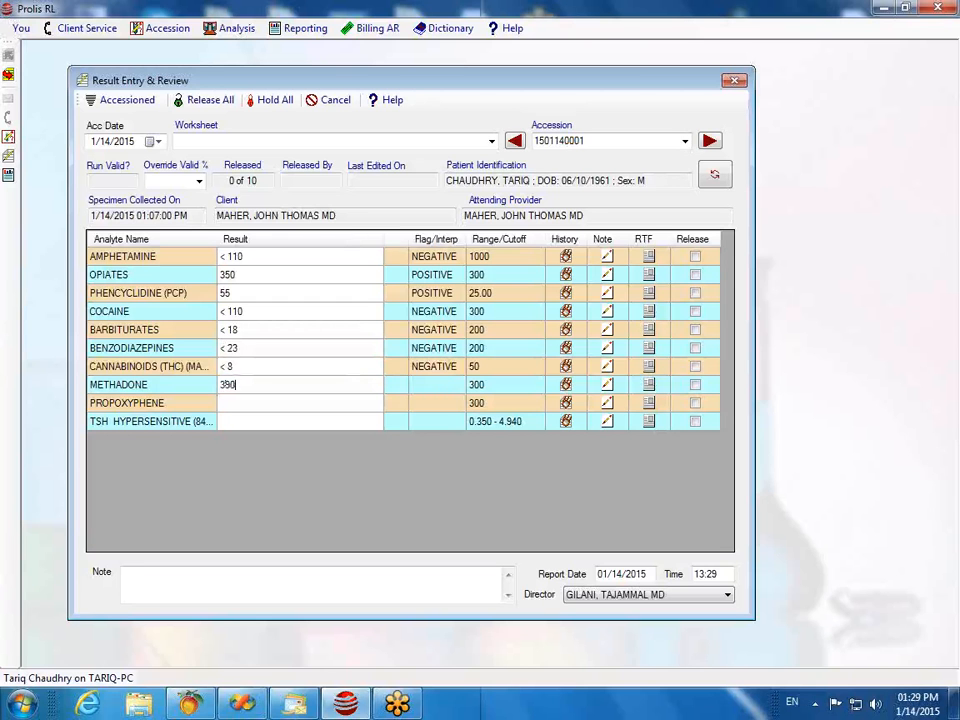
key("Return")
type("0")
key("Return")
Step: Enter TSH 6.5, flagged H, and save and reload the accession's results
type("6")
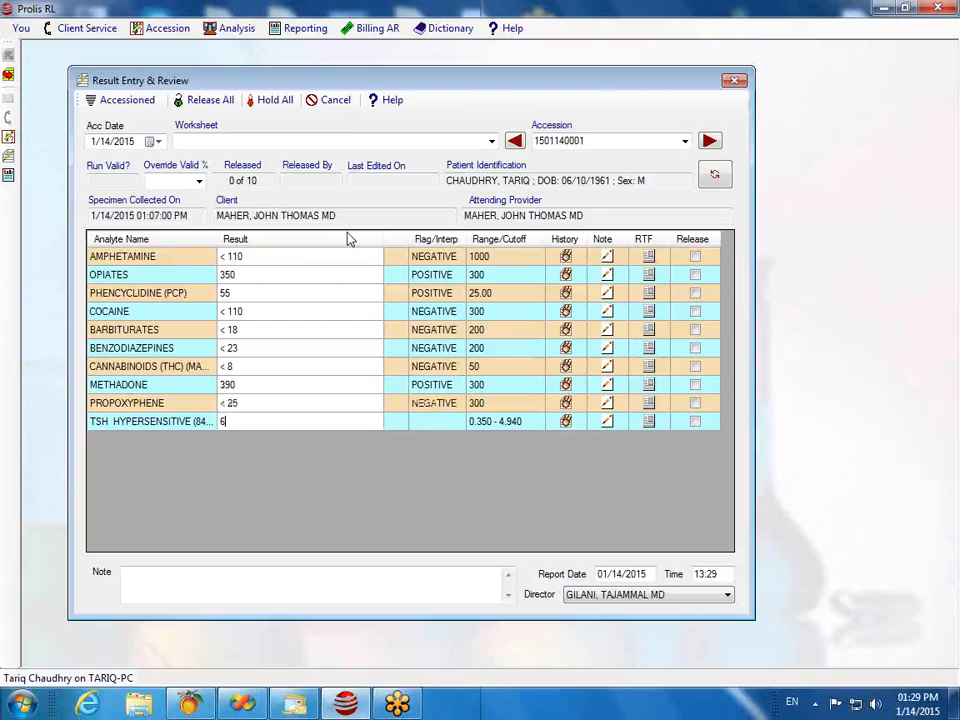
type("15")
key("Return")
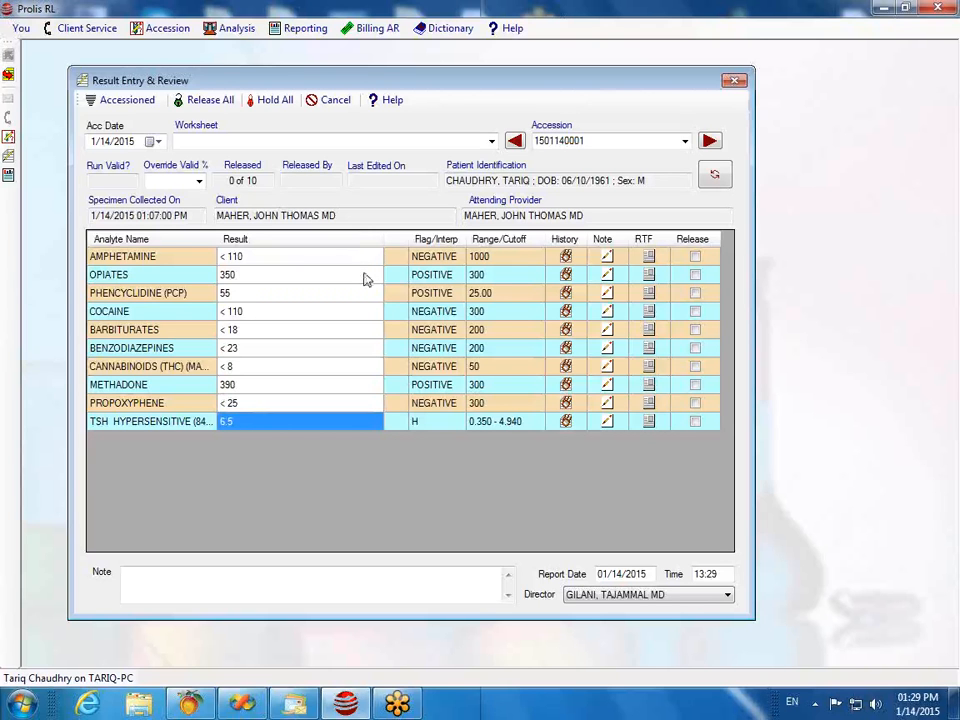
left_click(716, 178)
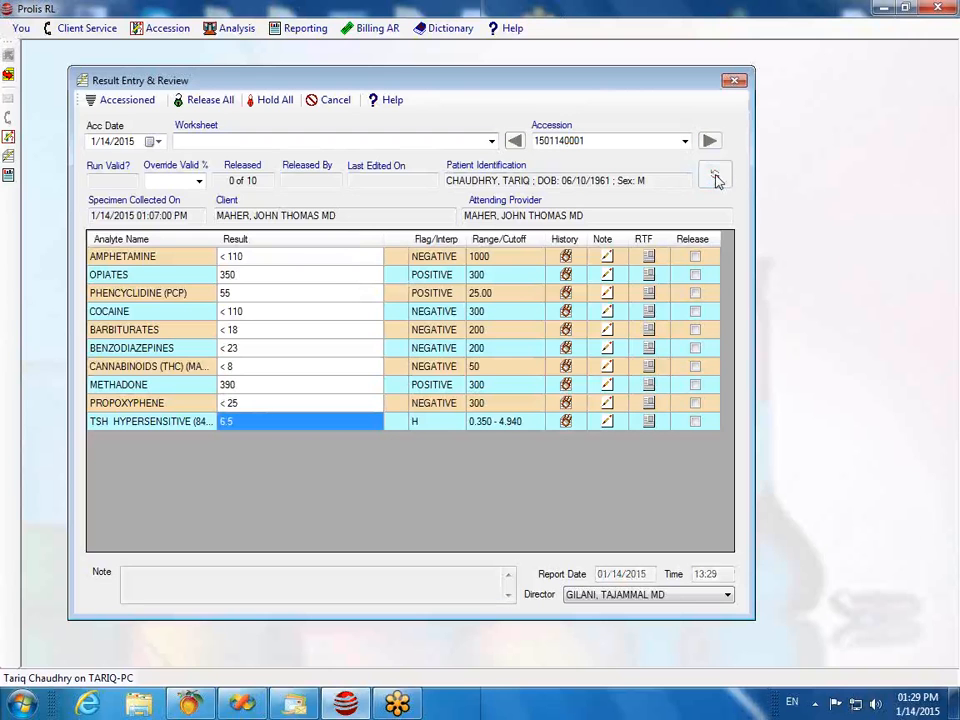
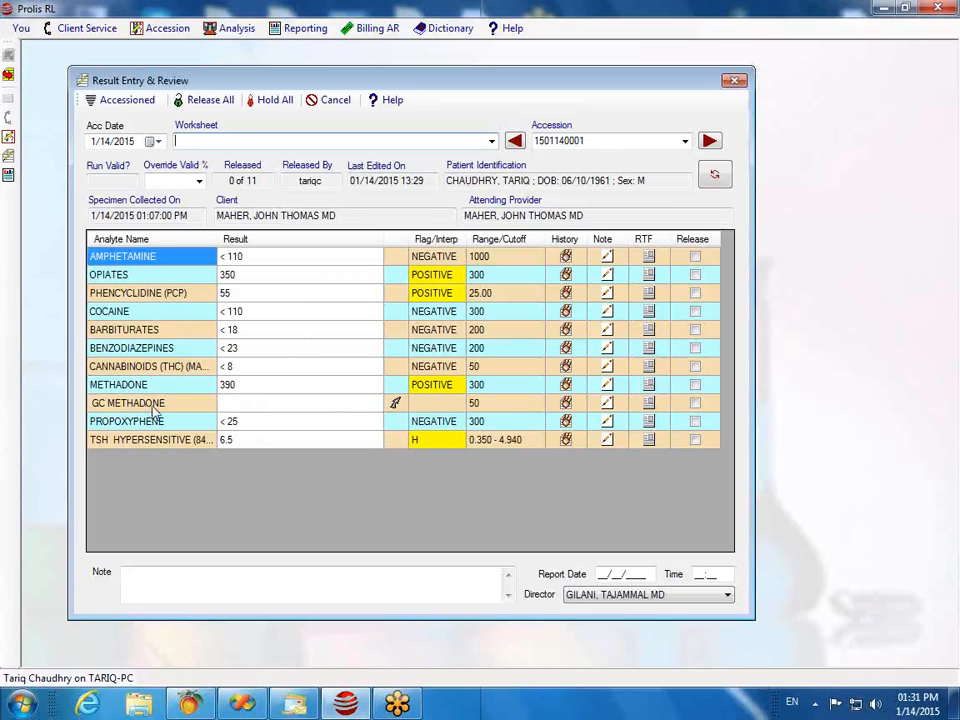
Step: Change the METHADONE result to 10, reload the accession, then reselect METHADONE
left_click(240, 390)
left_click(242, 388)
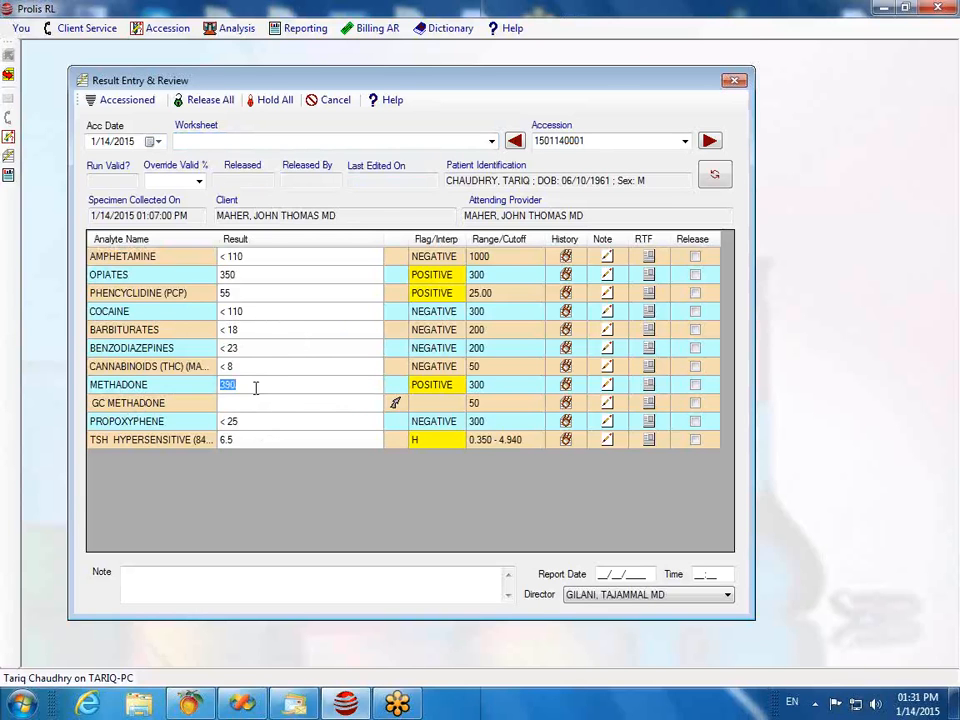
type("10")
key("Return")
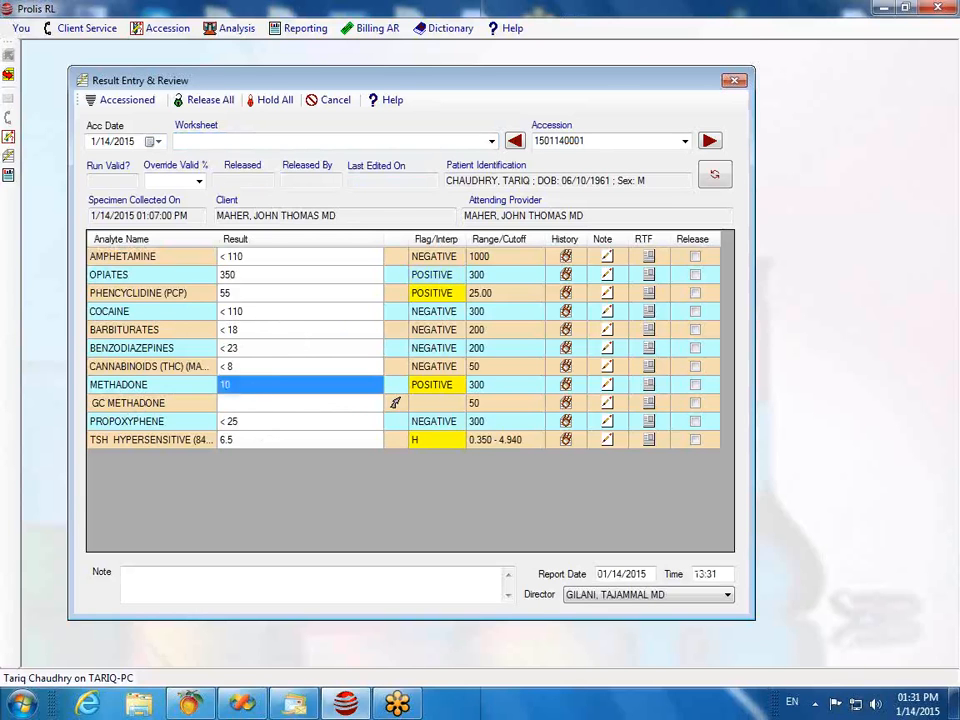
left_click(264, 398)
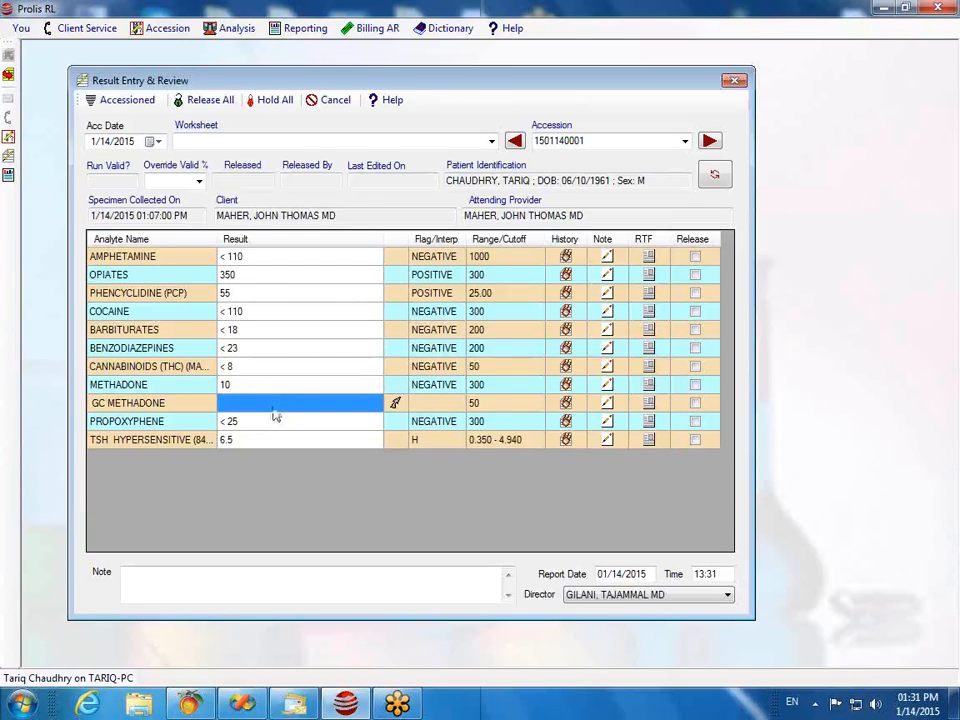
left_click(710, 180)
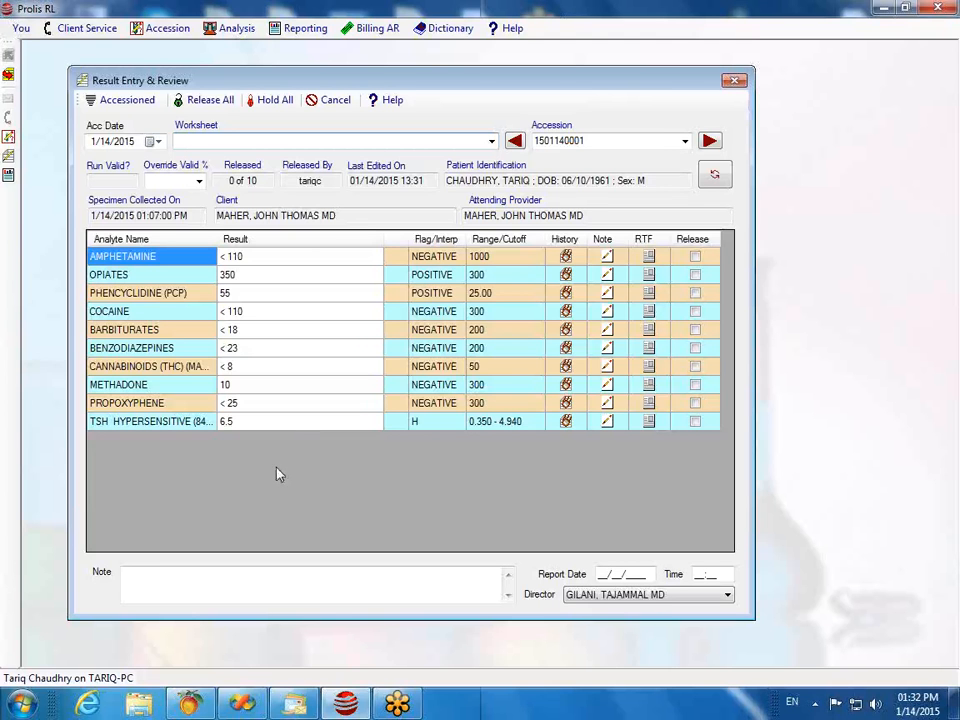
left_click(244, 385)
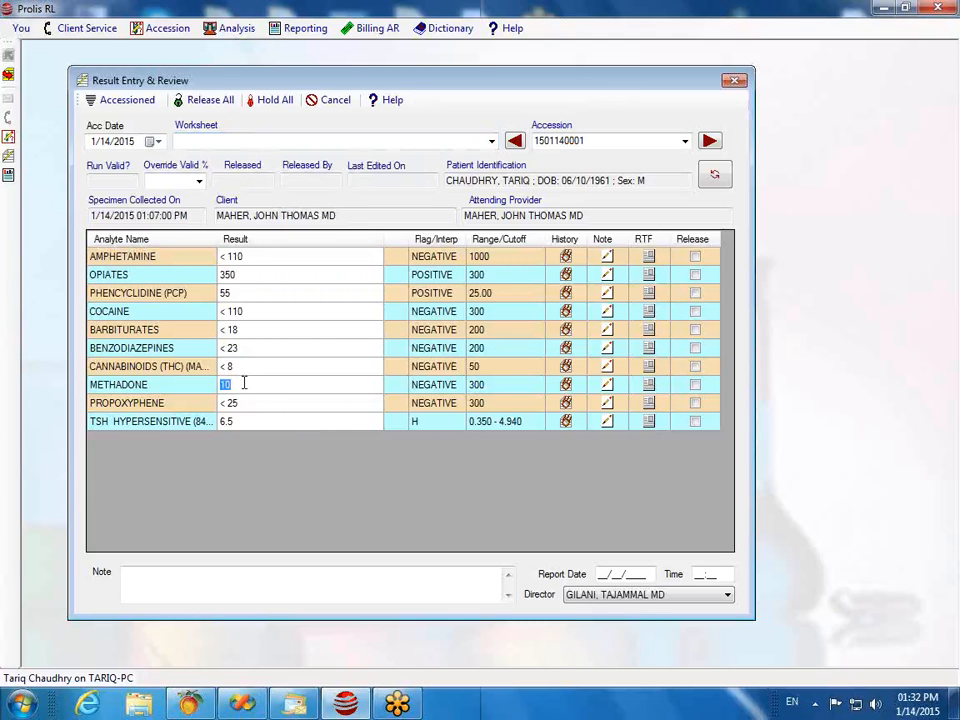
Step: Restore METHADONE to 390 and reload the accession's saved results
type("390")
key("Return")
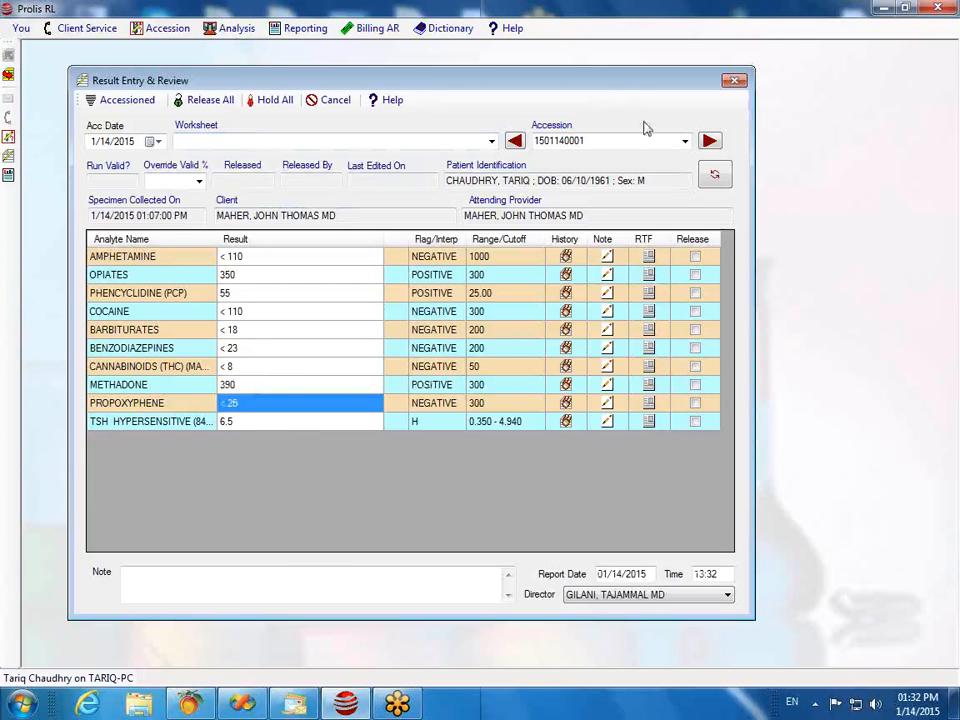
left_click(716, 177)
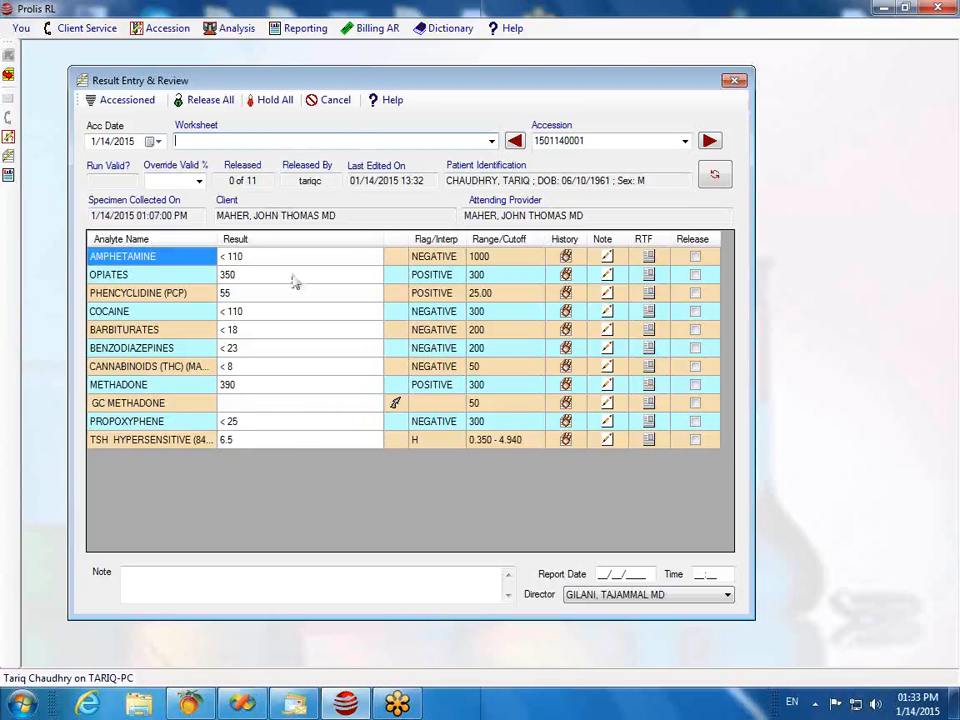
left_click(225, 27)
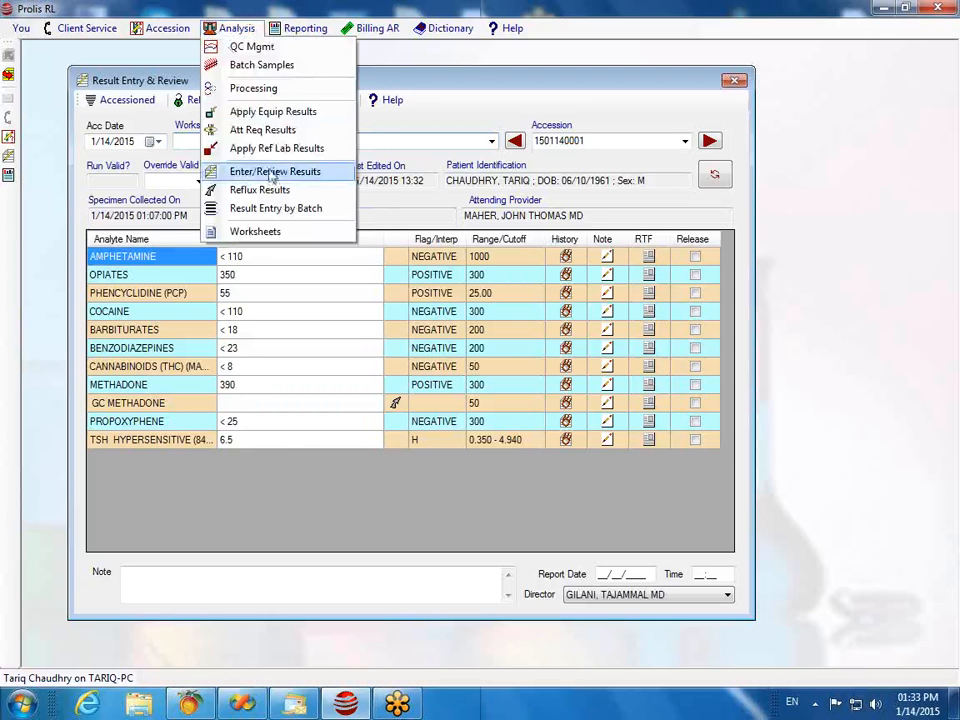
left_click(268, 114)
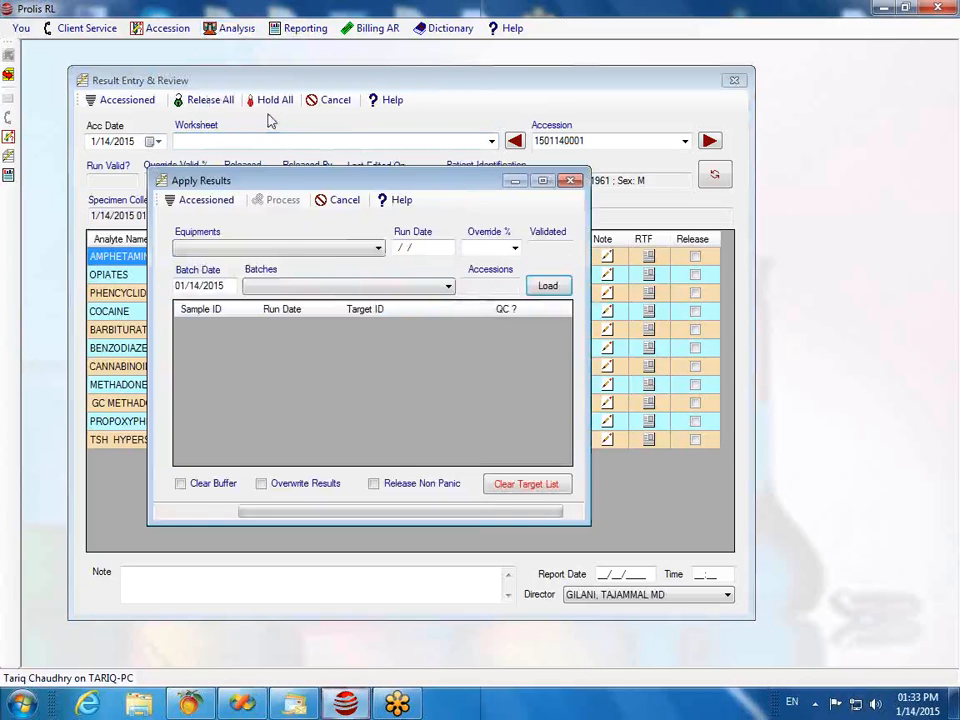
left_click(377, 249)
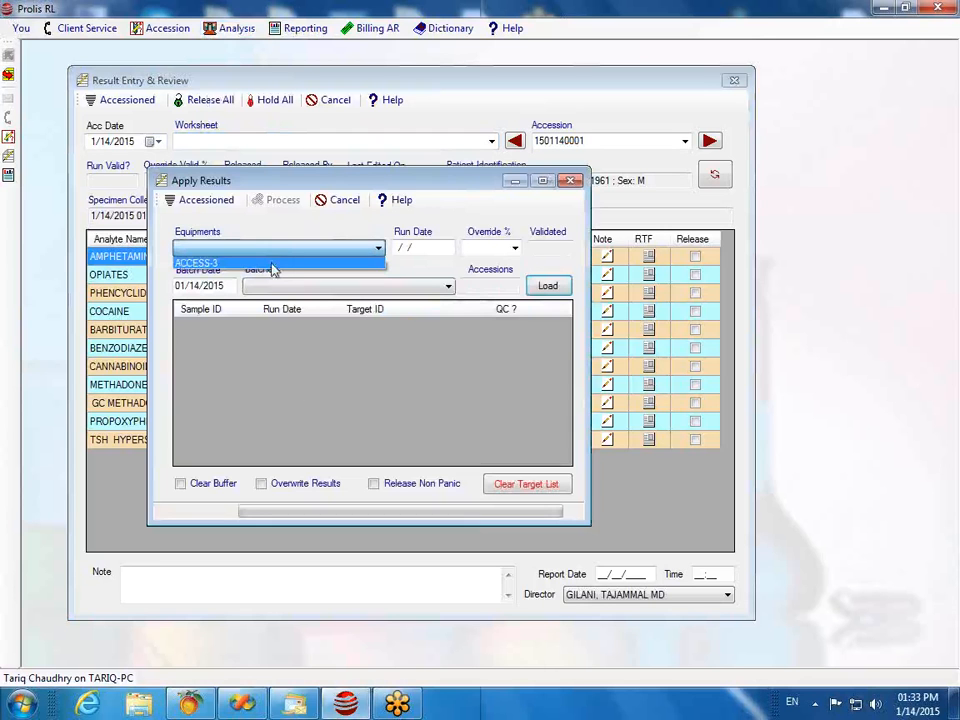
left_click(214, 265)
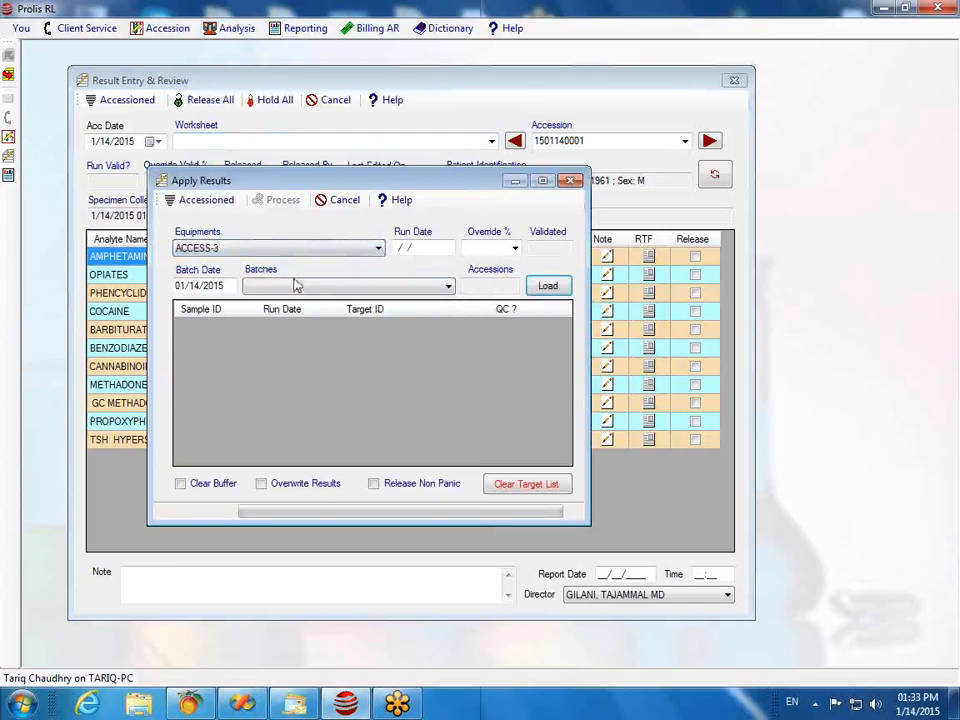
left_click(546, 287)
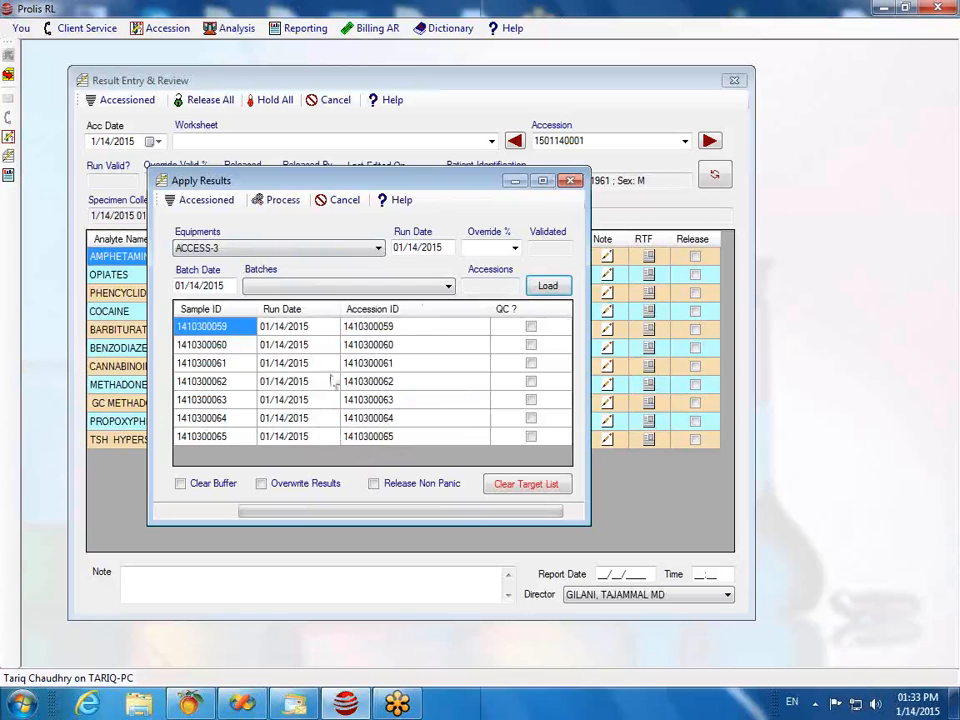
left_click(570, 181)
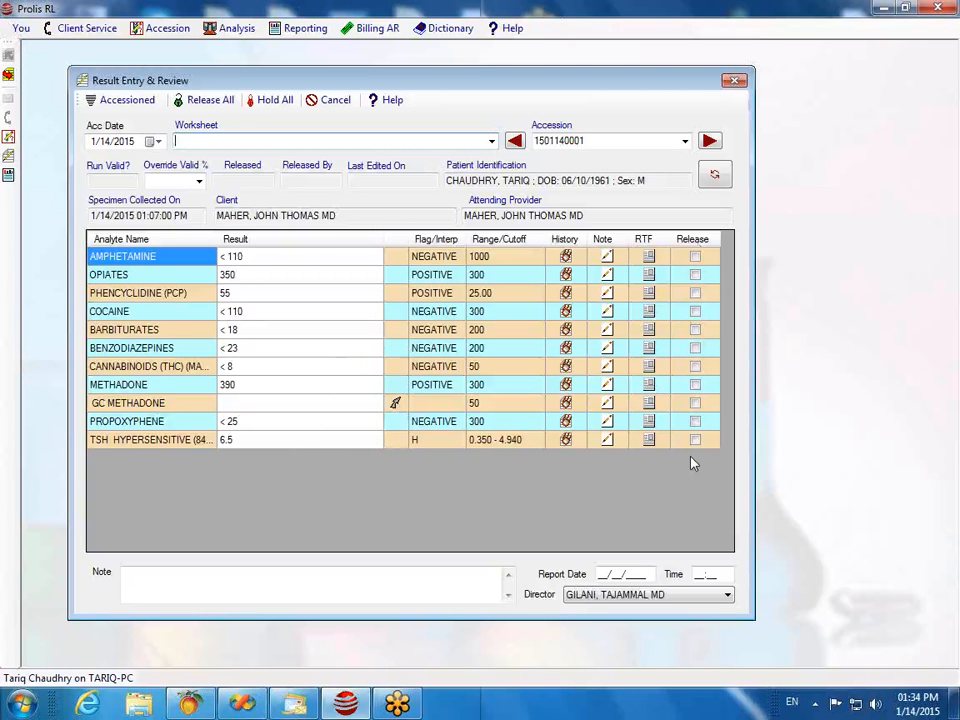
Step: Release all results with Release All and nudge the review window slightly upward
left_click(206, 110)
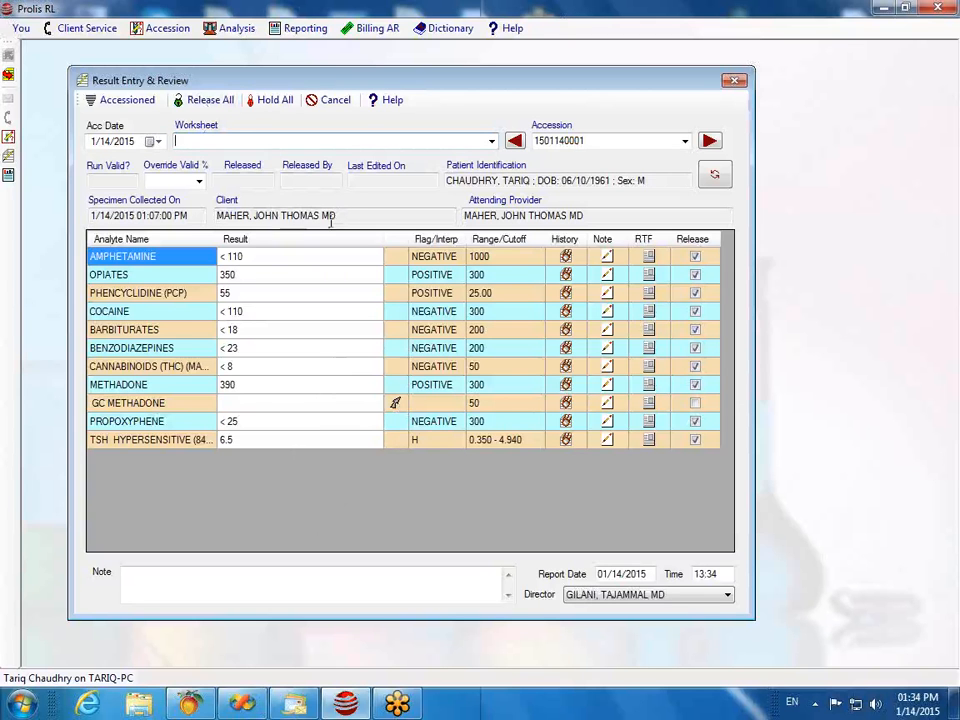
left_click_drag(377, 77, 380, 60)
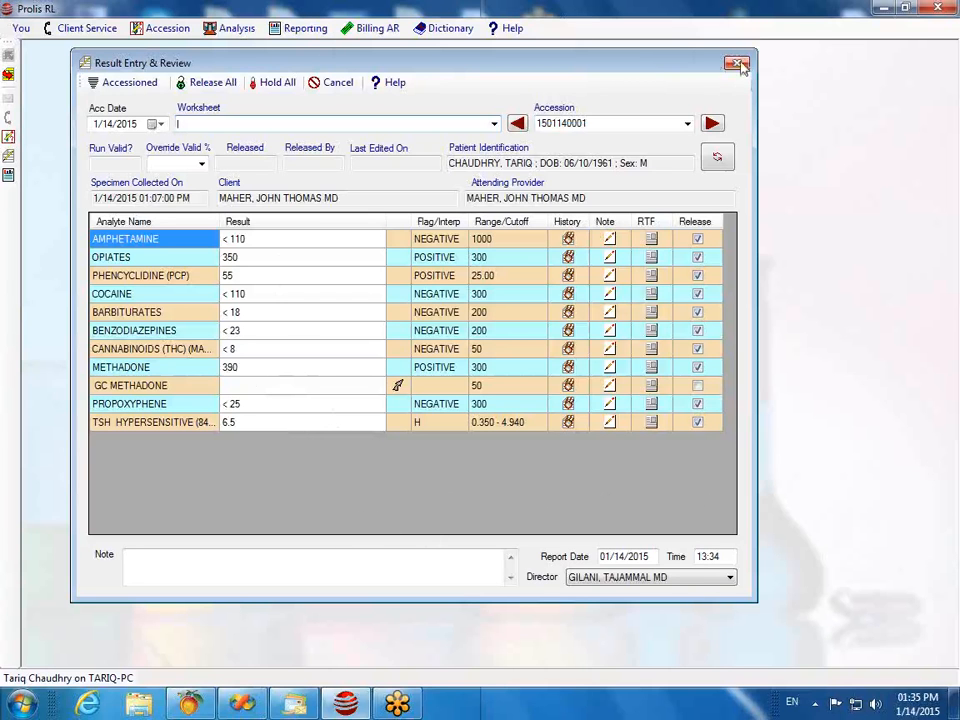
Step: Reload the accession, close Result Entry & Review, and open Result Reports from the Reporting menu
left_click(720, 158)
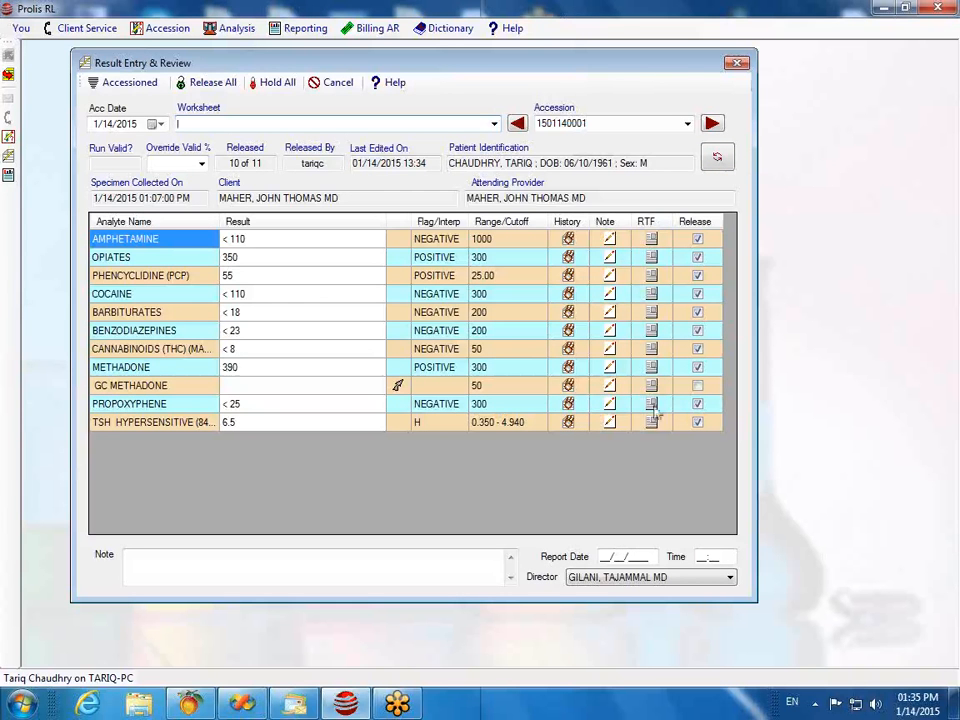
left_click(738, 64)
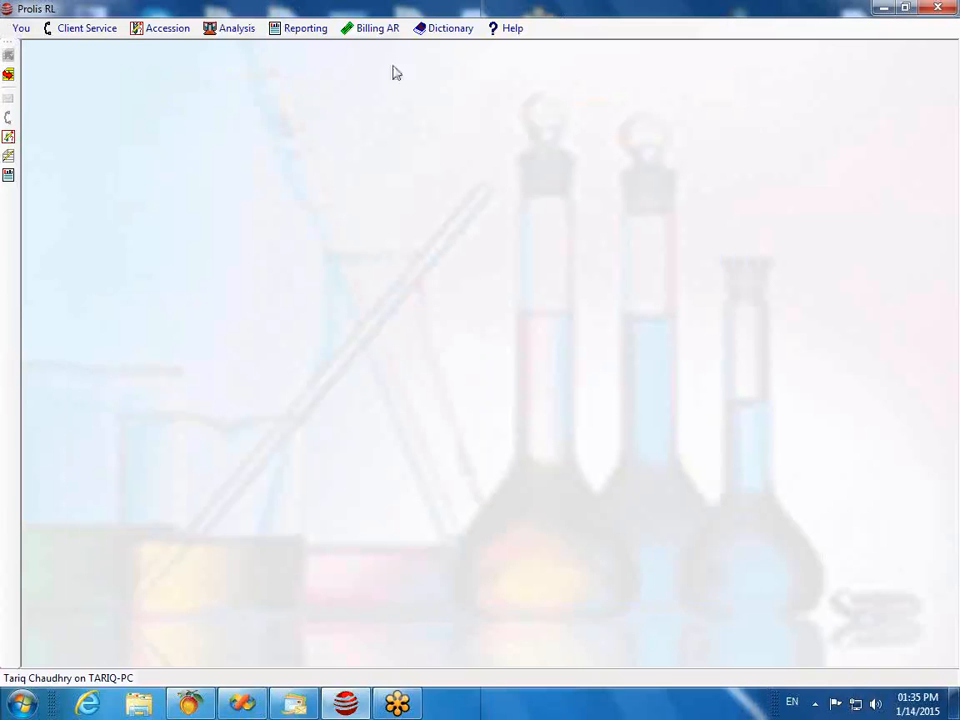
left_click(293, 30)
left_click(310, 48)
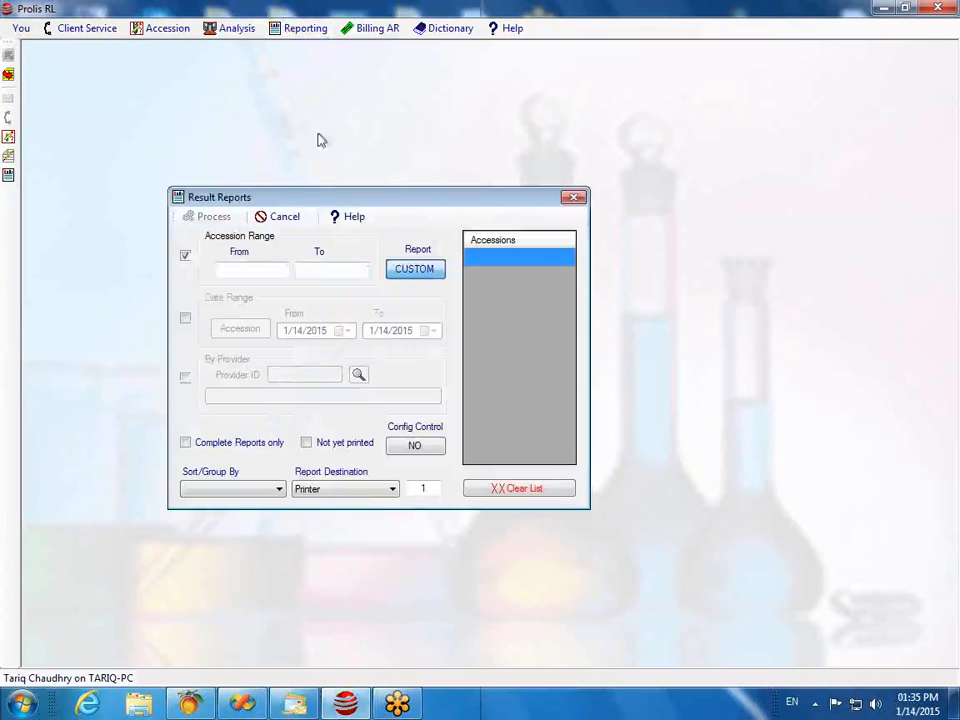
left_click(412, 272)
left_click(261, 270)
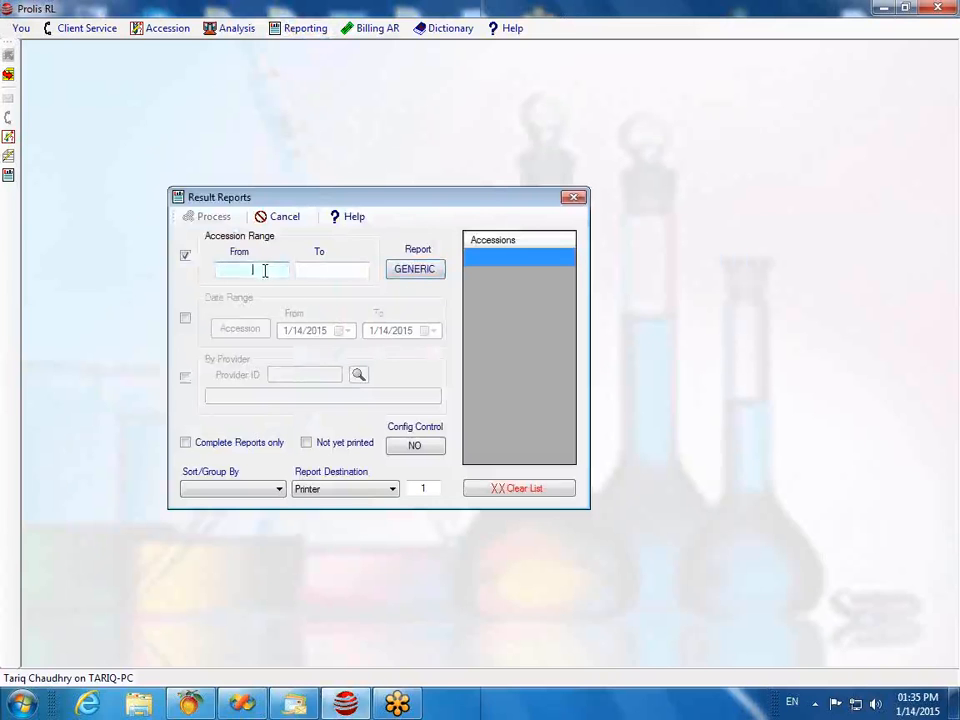
left_click(391, 489)
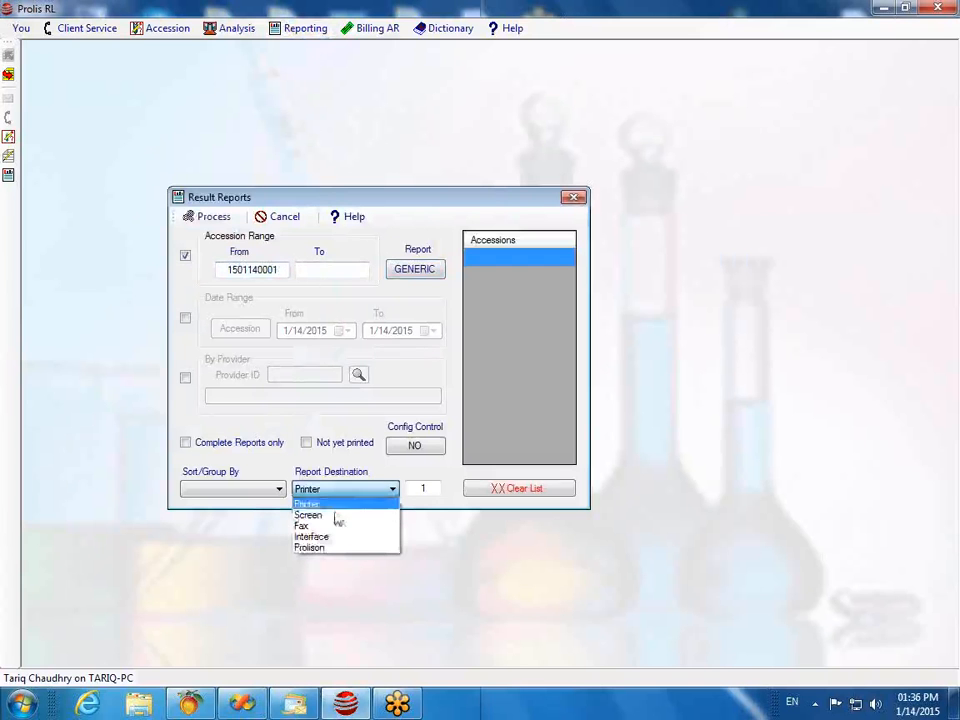
left_click(335, 515)
left_click(221, 221)
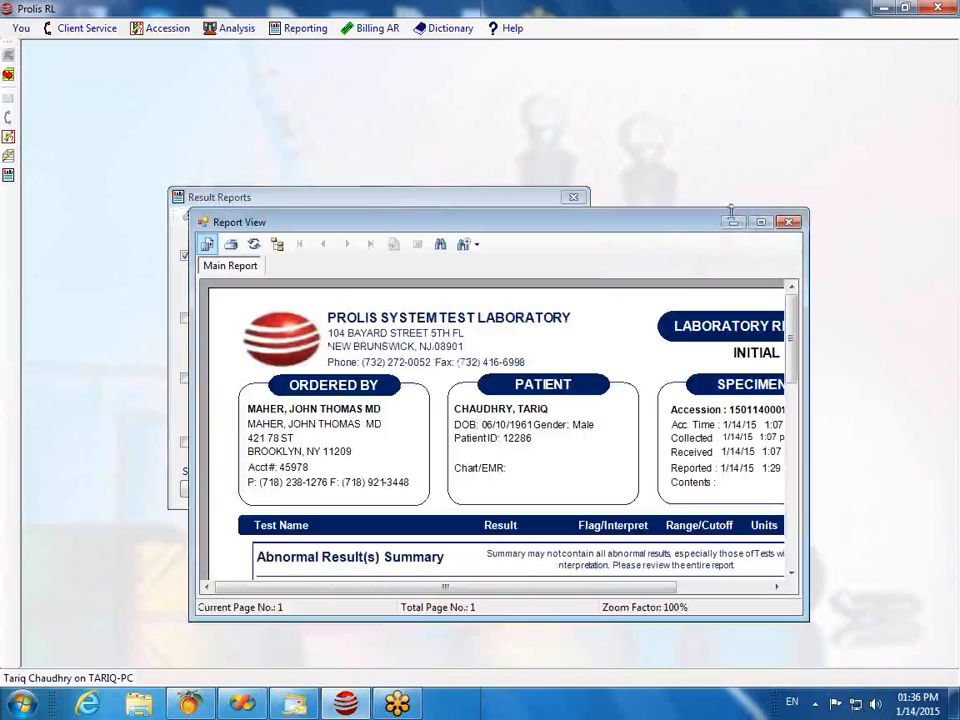
Step: Maximize the Report View and scroll down to the abnormal results summary
left_click(761, 222)
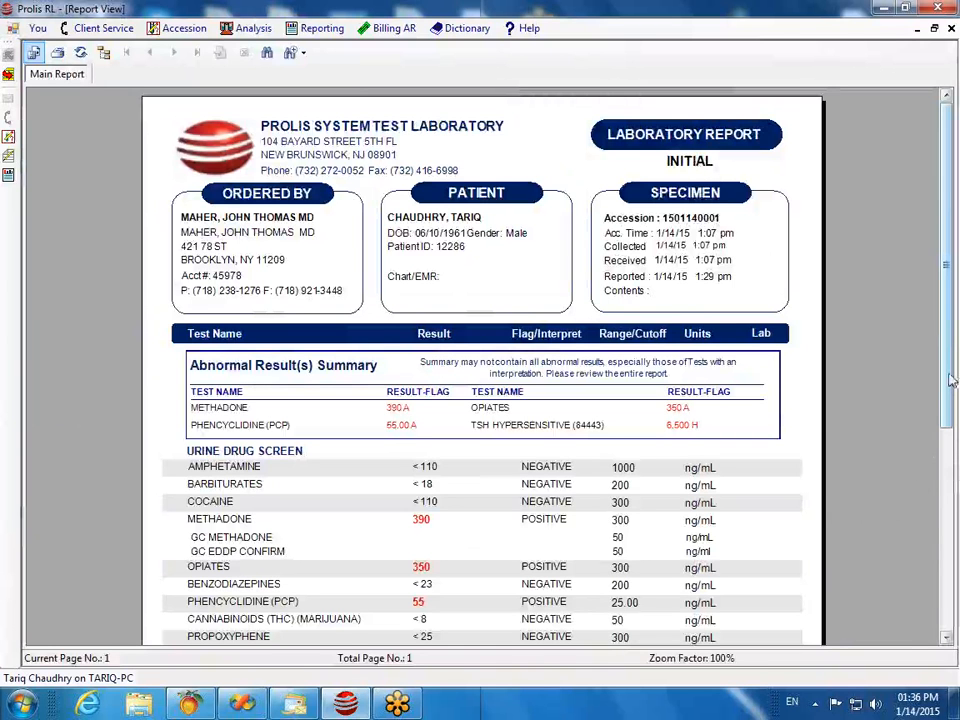
left_click_drag(952, 380, 957, 480)
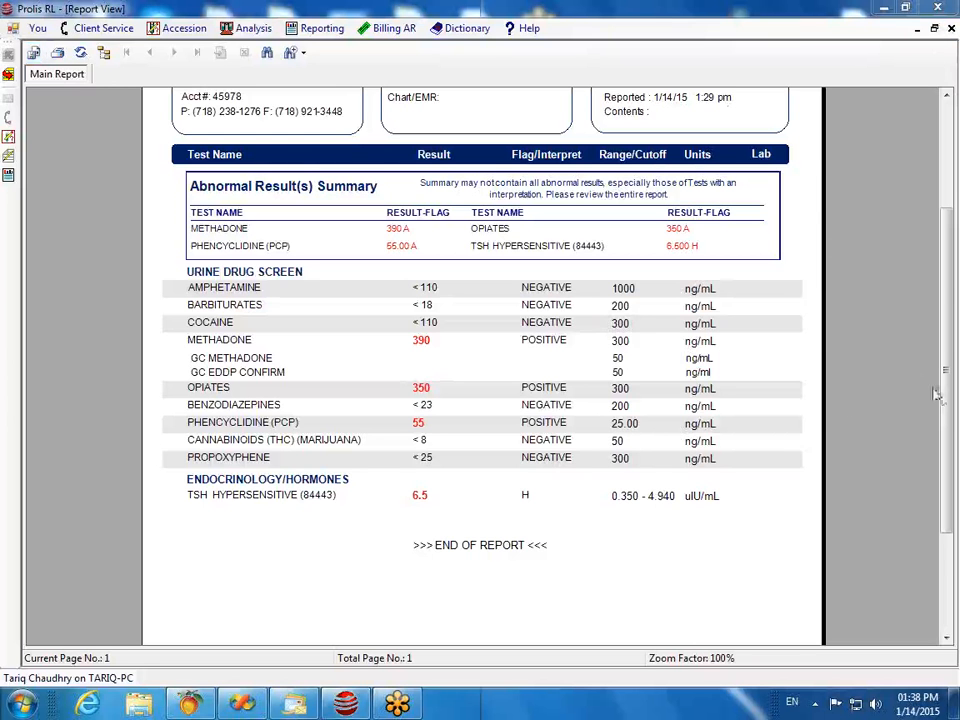
scroll(944, 399, "up", 3)
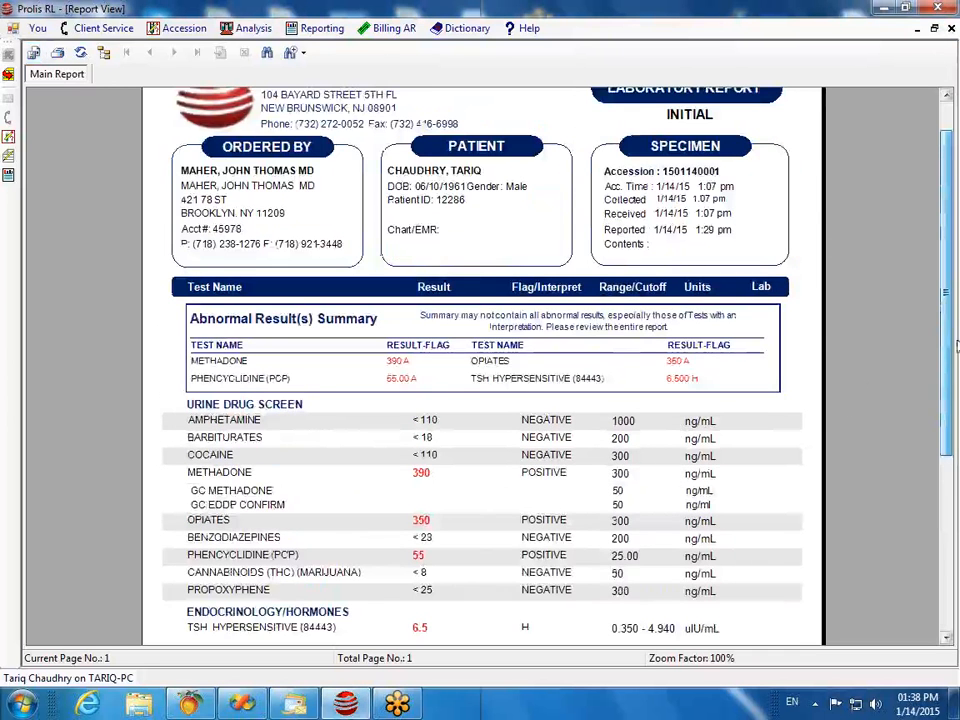
scroll(952, 388, "up", 1)
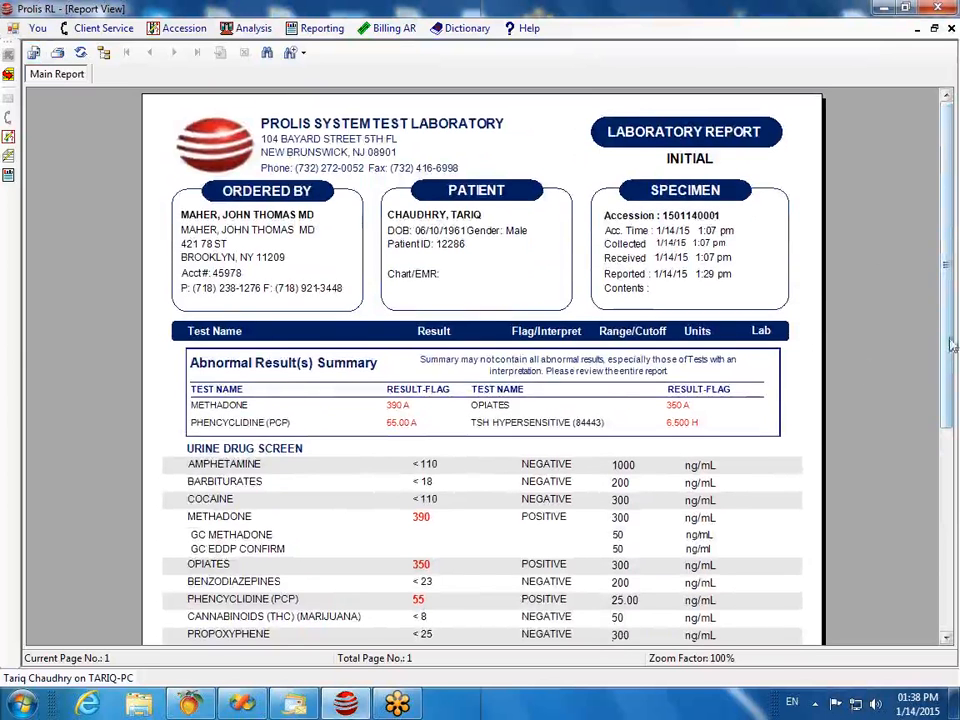
scroll(704, 558, "down", 5)
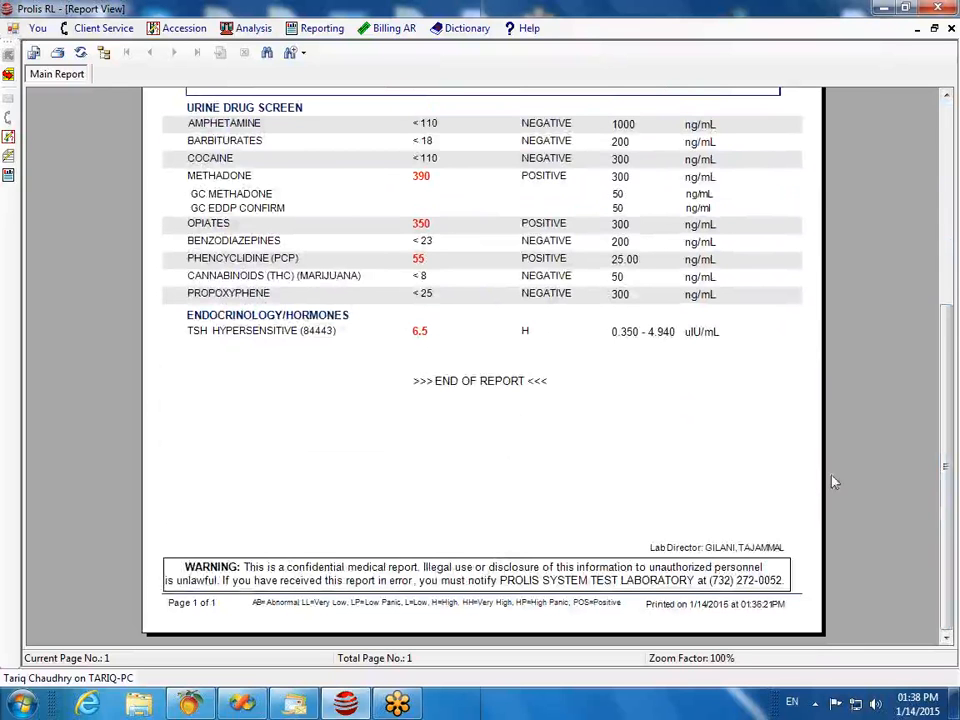
left_click_drag(952, 512, 946, 373)
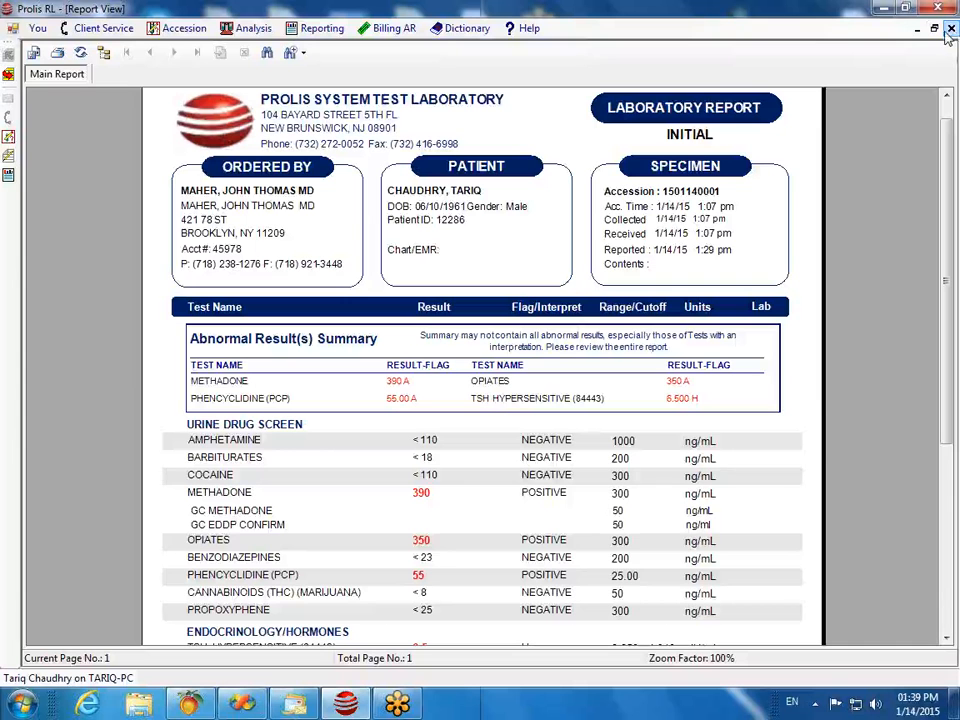
Step: Print the lab report to the CutePDF Writer printer
left_click(57, 53)
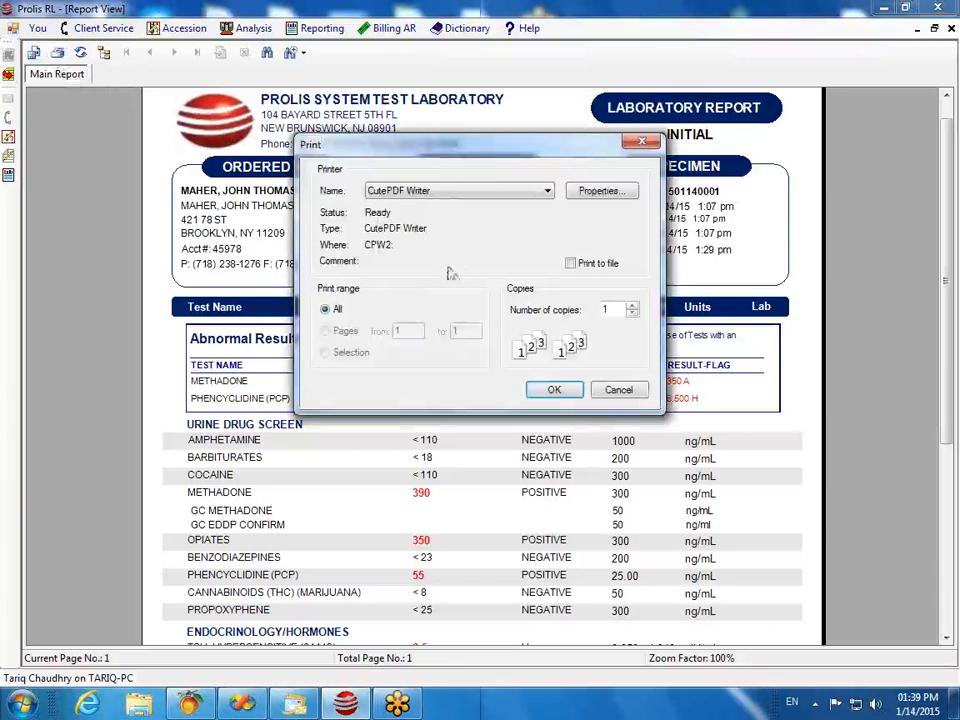
left_click(554, 392)
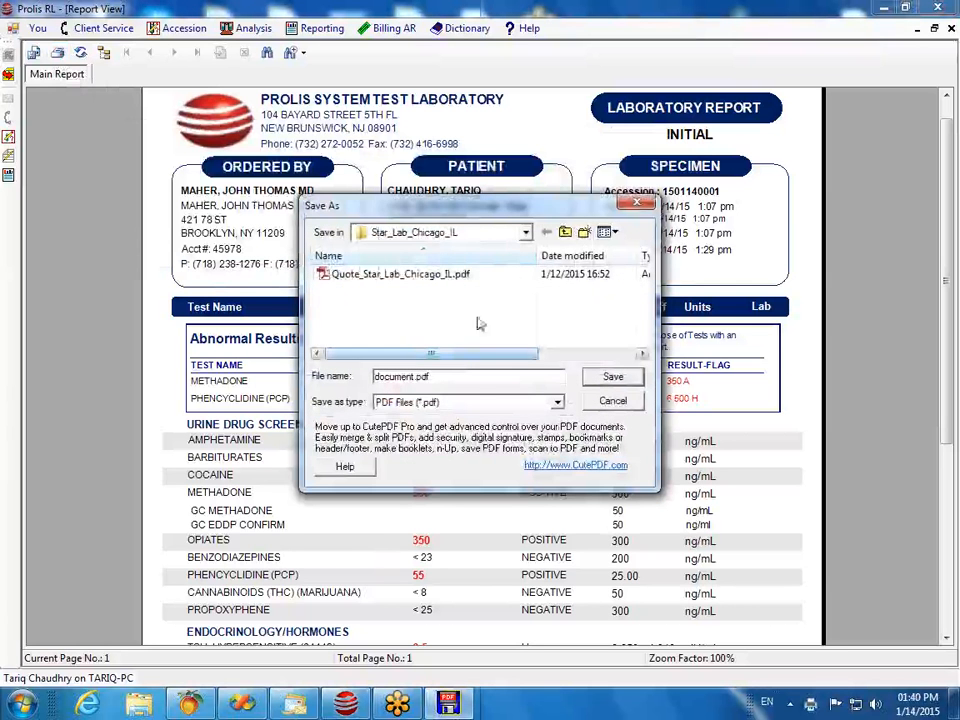
Step: Save the PDF to the Desktop, replacing the default 'document' file name with a custom name
left_click(525, 233)
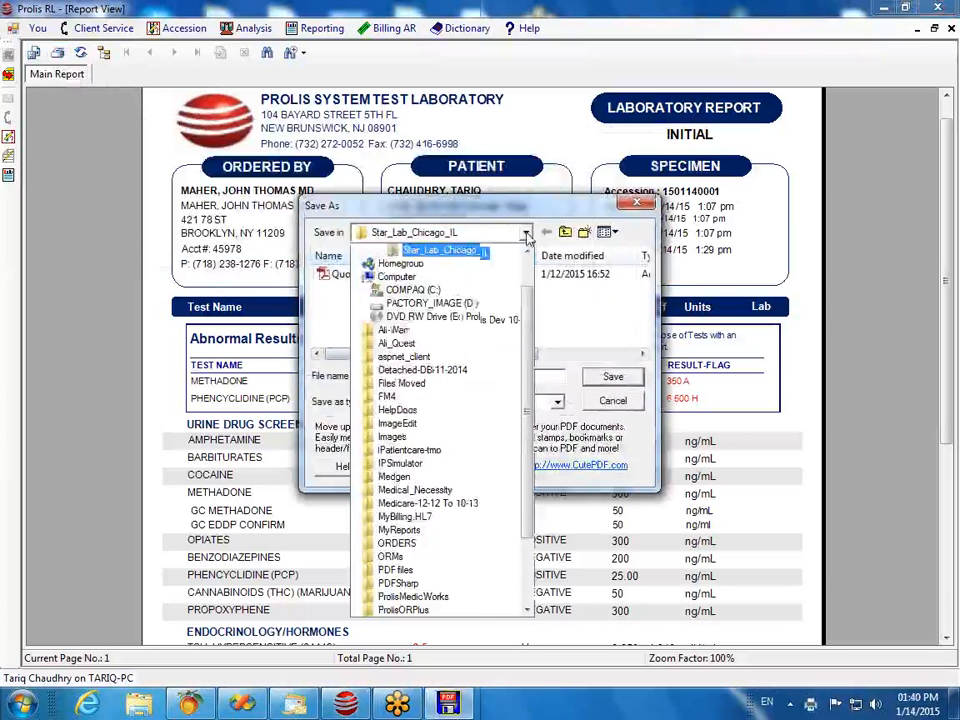
scroll(514, 254, "up", 2)
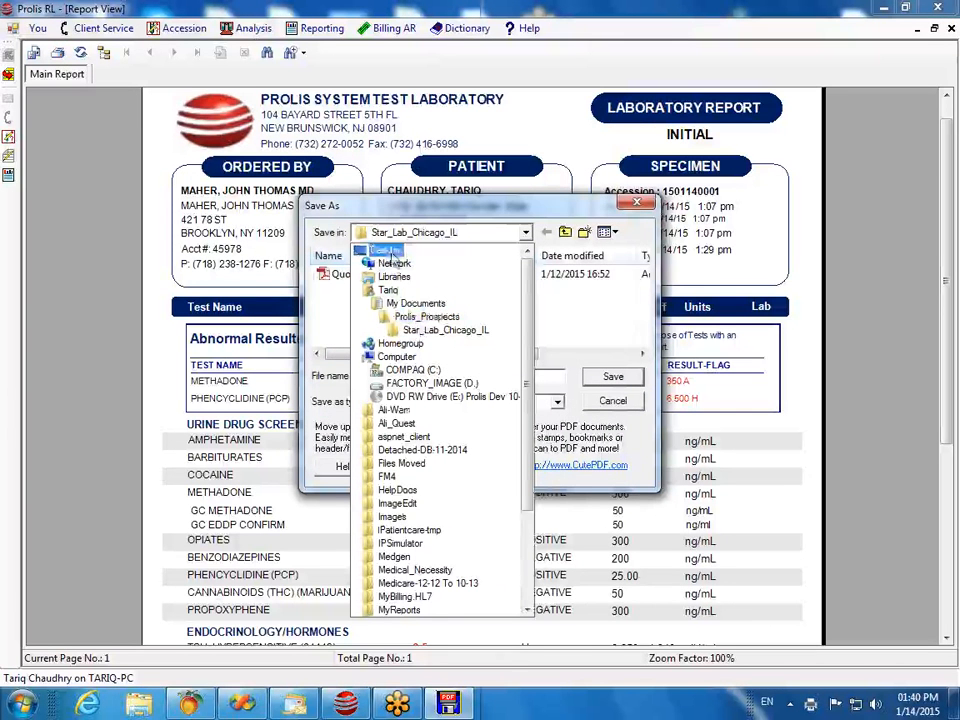
left_click(390, 251)
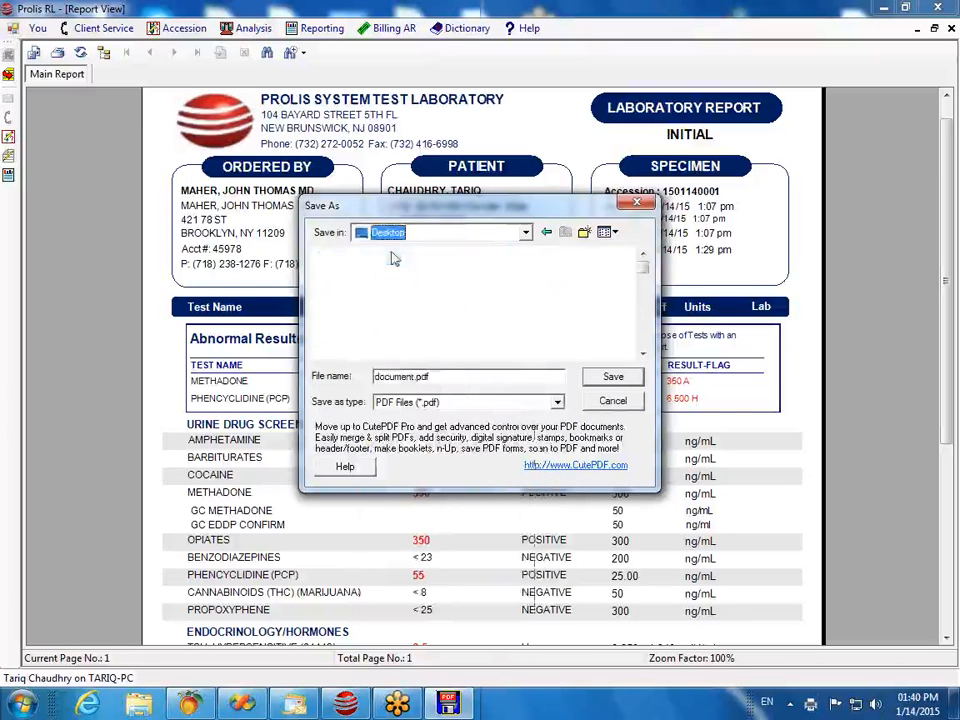
double_click(413, 376)
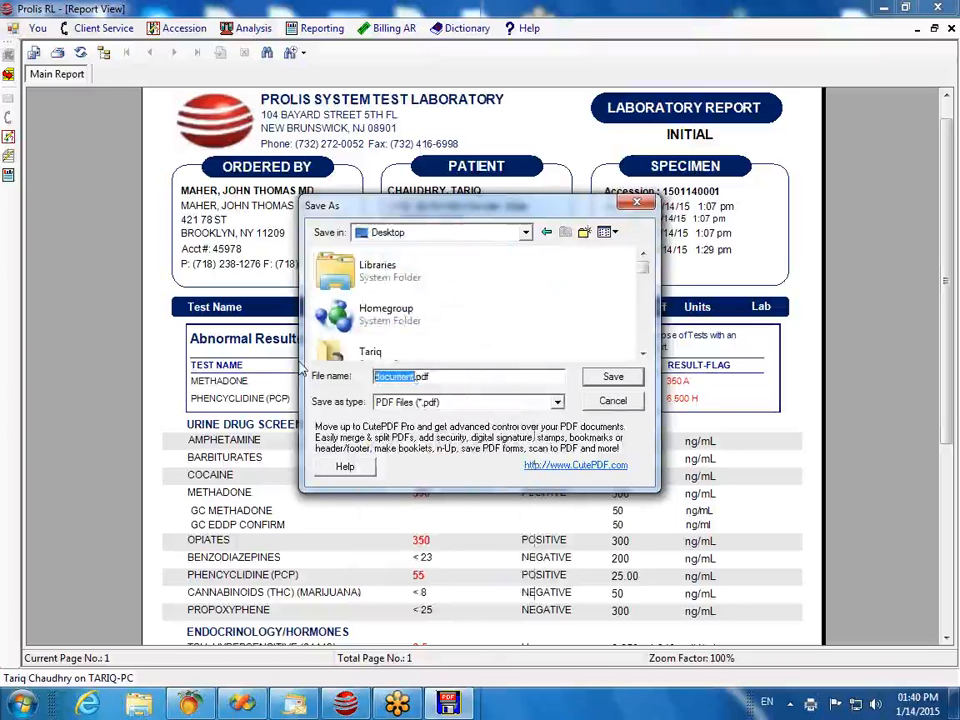
type("AHMAD-")
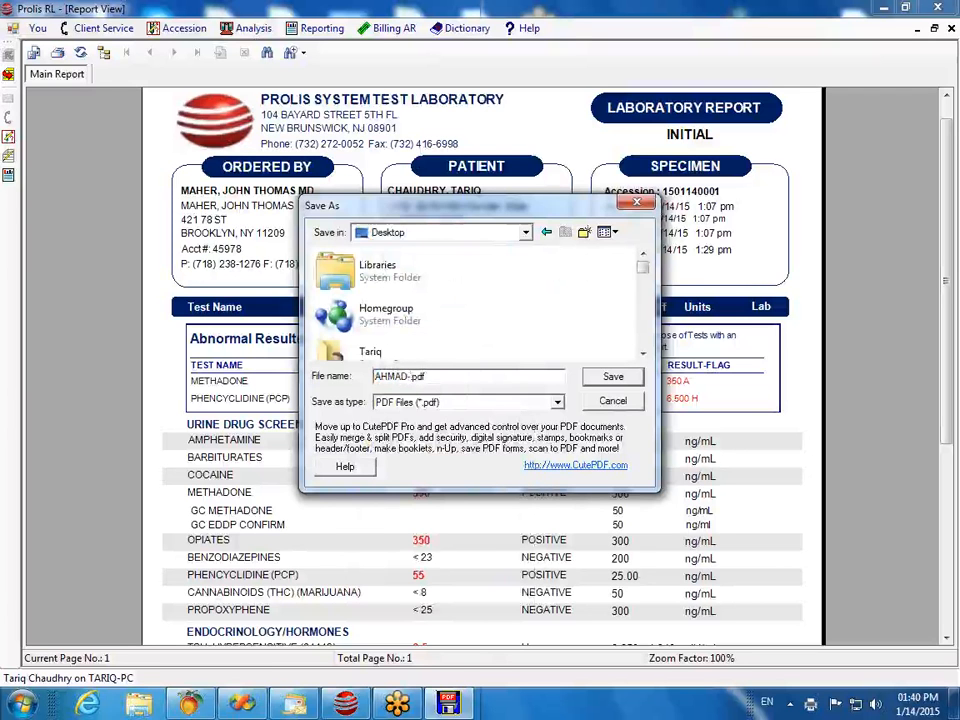
type("ACCESSION")
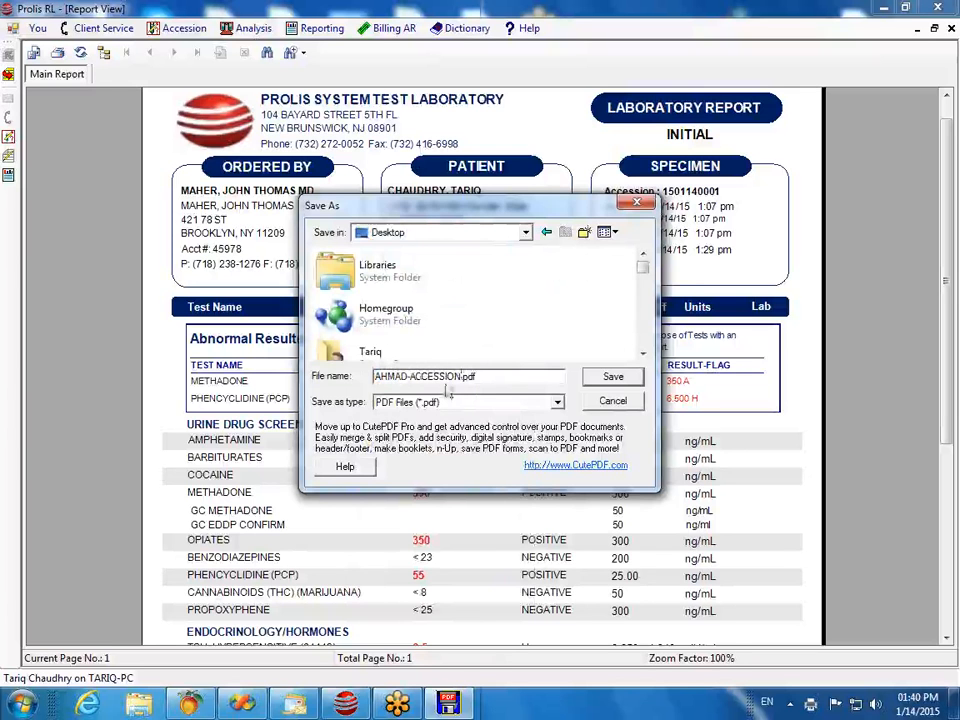
left_click(615, 380)
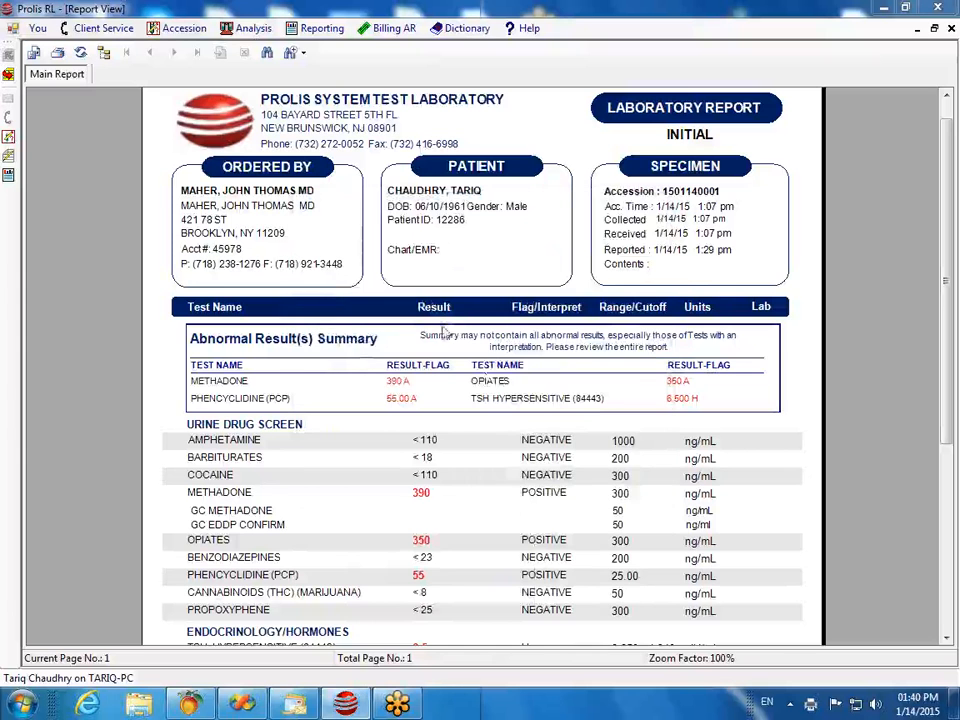
Step: Minimize the Prolis RL Report View window to show the Windows desktop
left_click(884, 10)
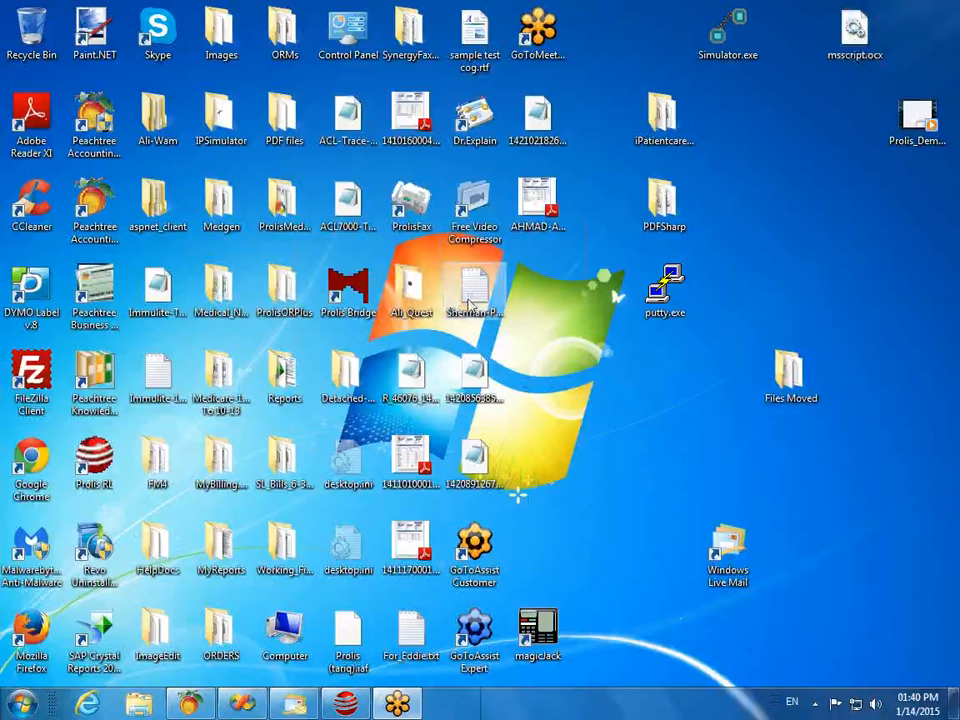
Step: Open the saved lab report PDF in Adobe Reader, scroll through it, then close Reader
double_click(540, 204)
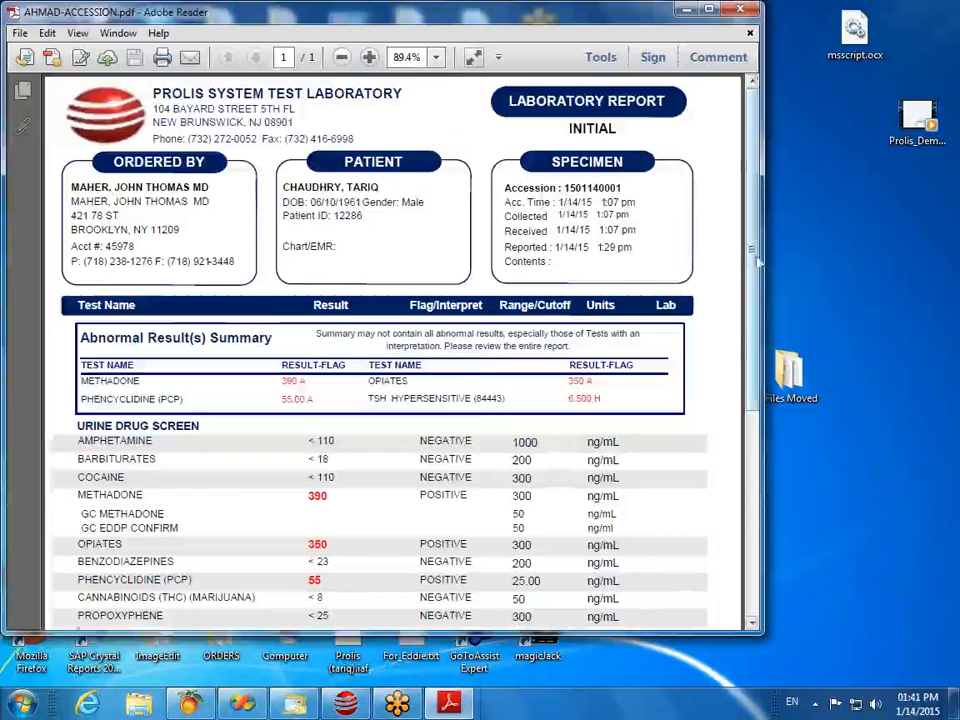
left_click_drag(757, 262, 752, 230)
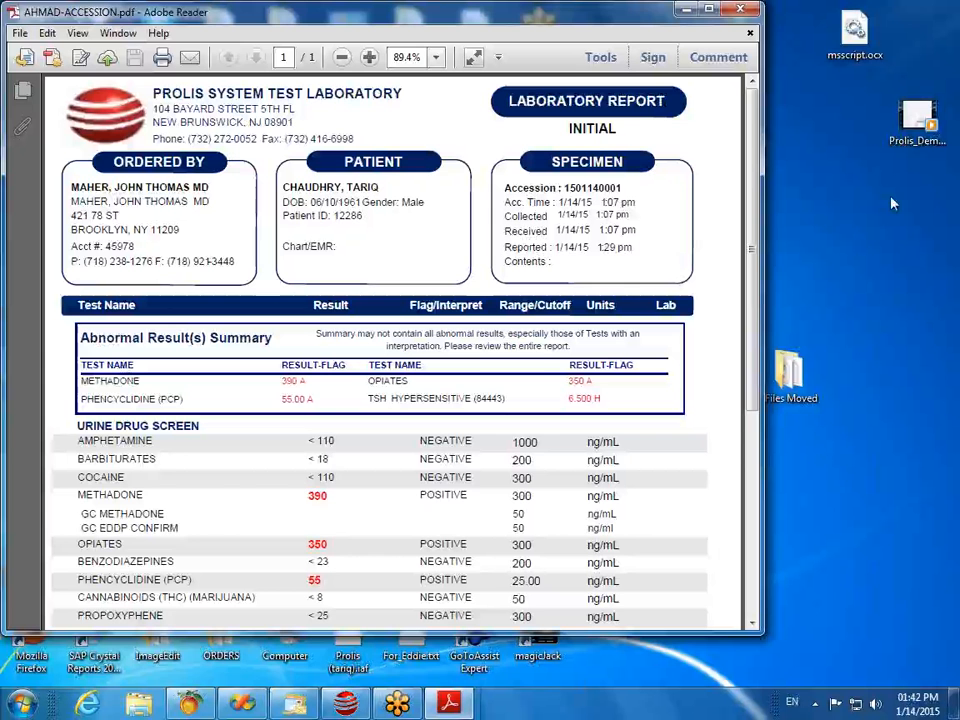
left_click(741, 11)
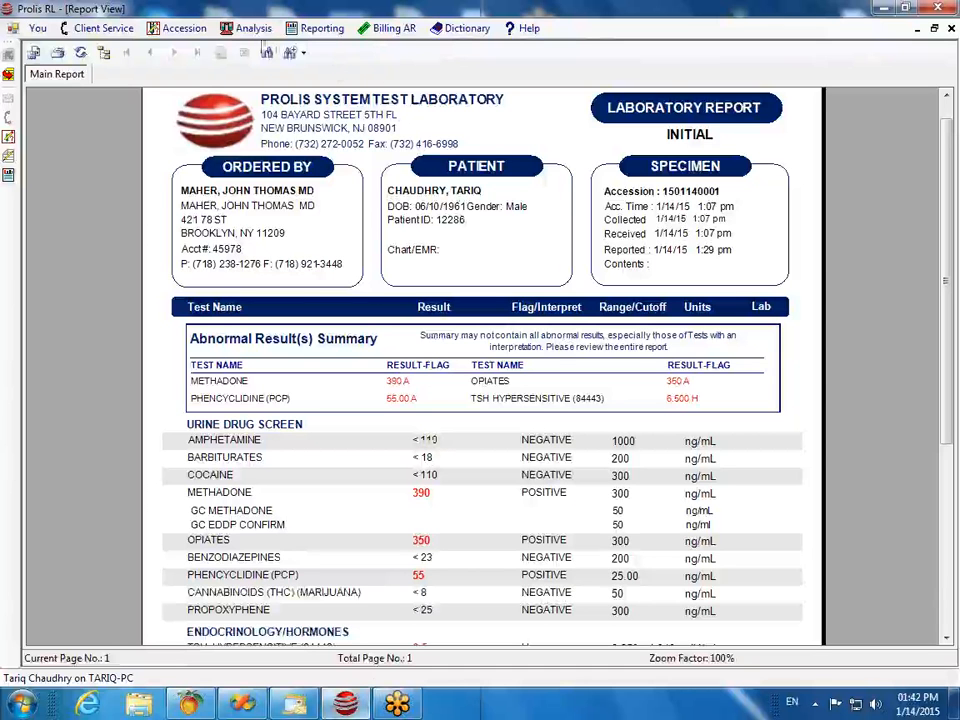
Step: Open Result Reports from the Reporting menu and close the Report View window
left_click(253, 29)
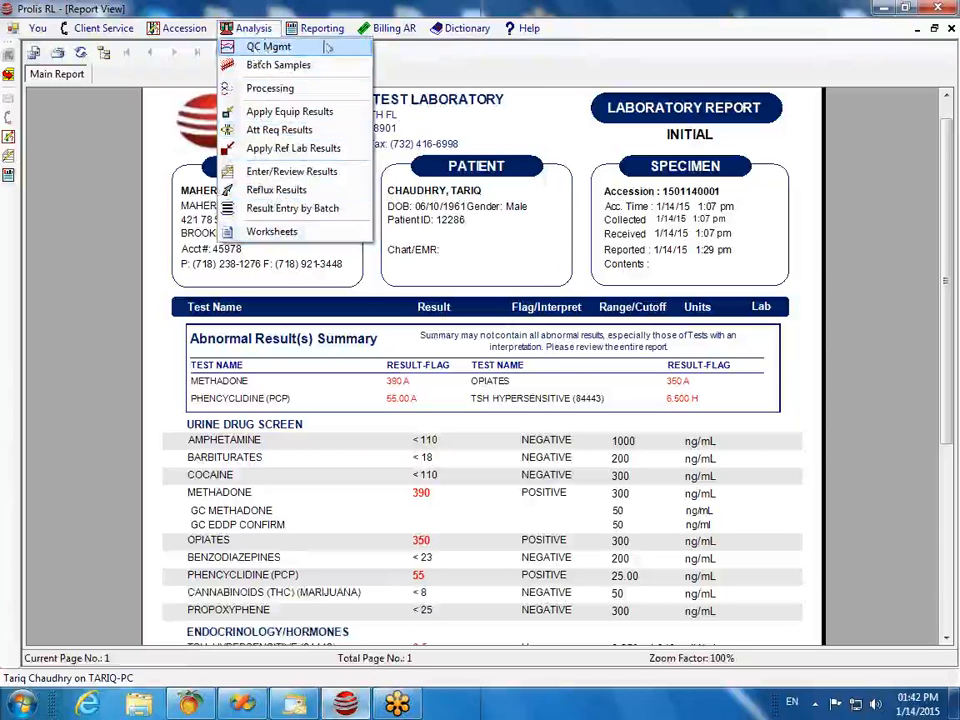
mouse_move(322, 30)
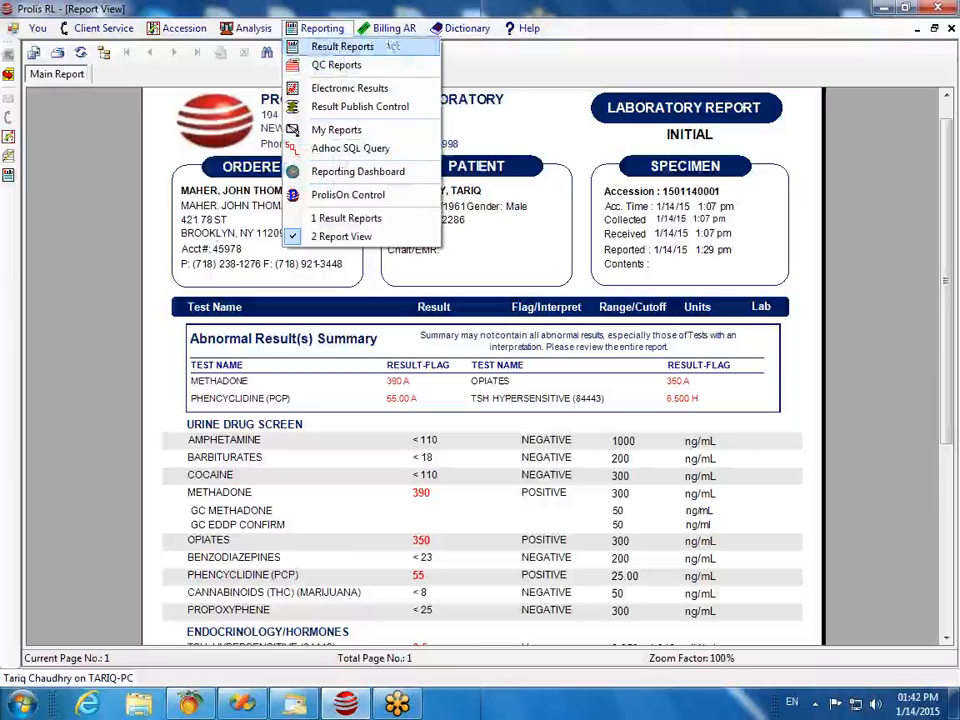
mouse_move(395, 32)
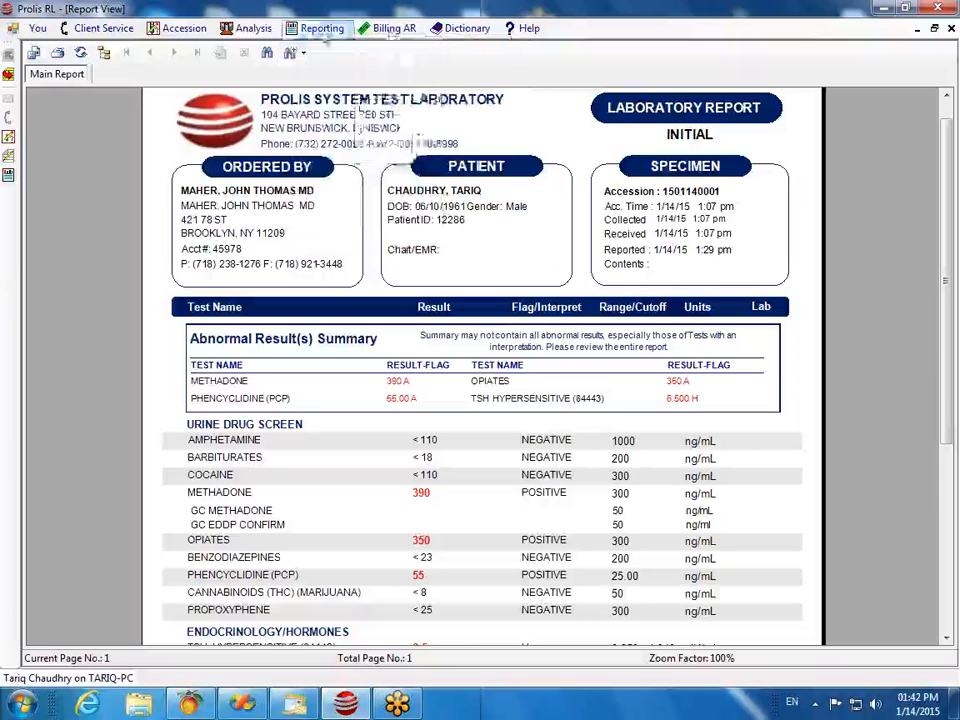
left_click(330, 48)
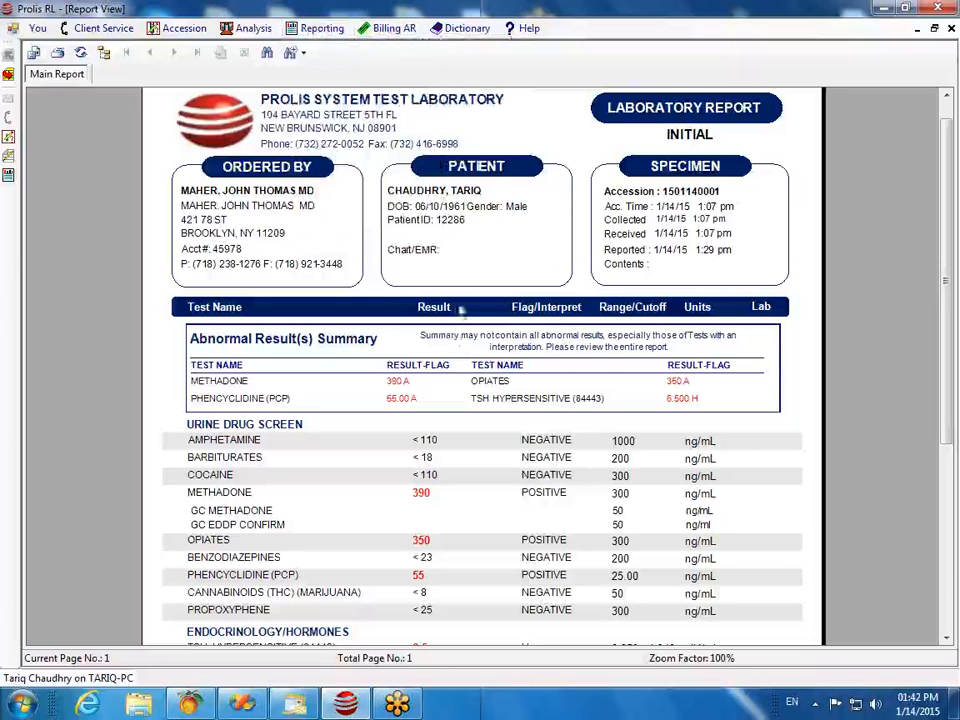
left_click(951, 28)
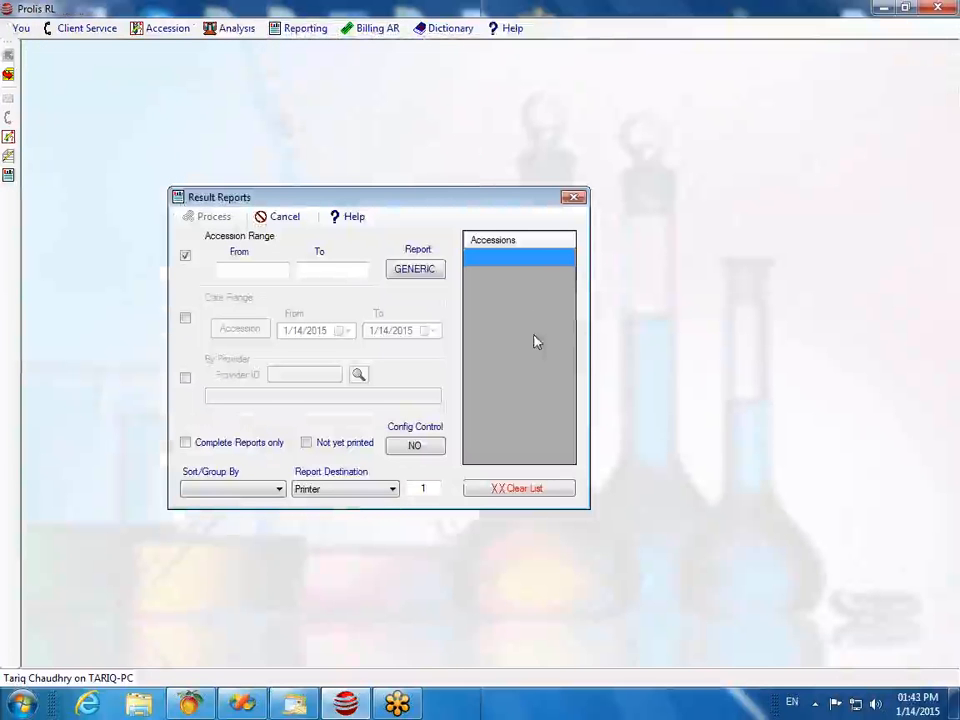
Step: Expand the Report Destination list to show Printer, Screen, Fax, Interface and Prolison
left_click(391, 489)
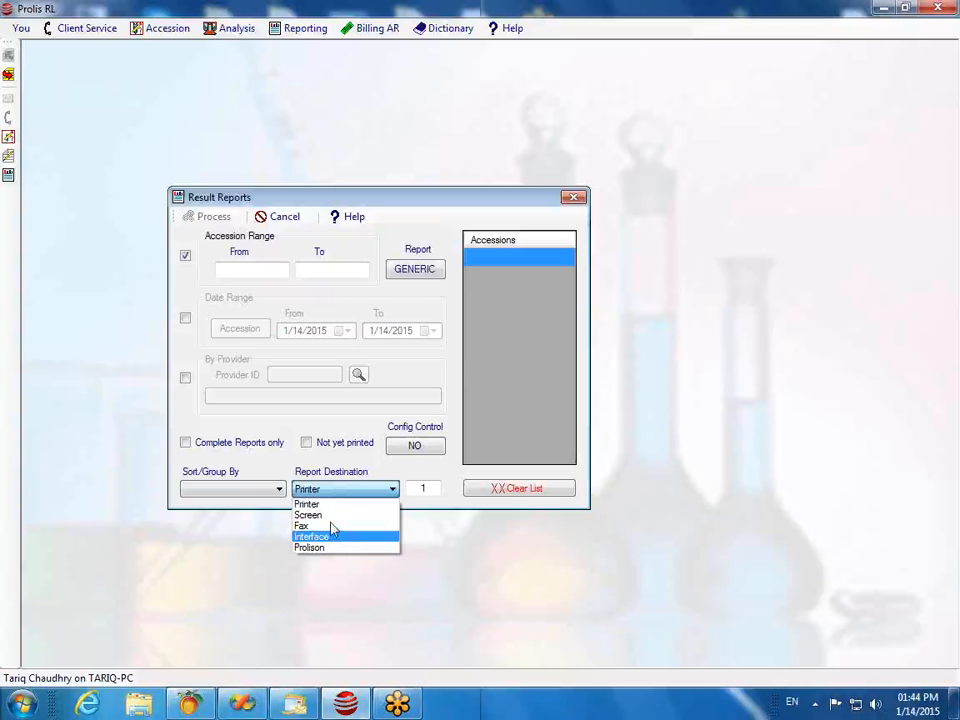
Step: Collapse and re-expand the Report Destination list, keeping Printer as the destination
left_click(407, 212)
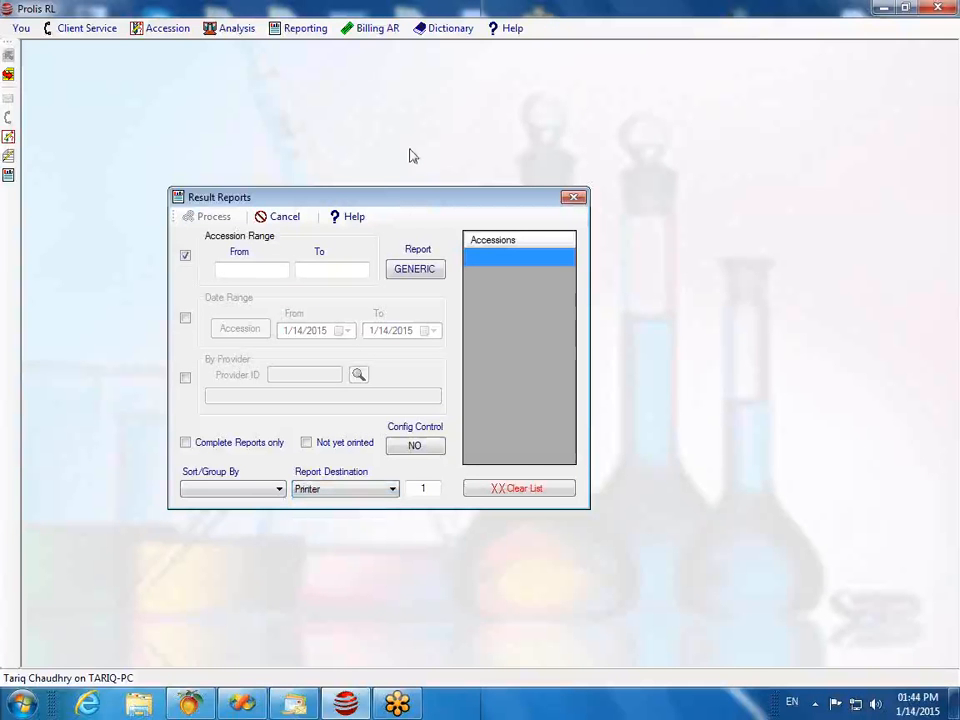
left_click(391, 490)
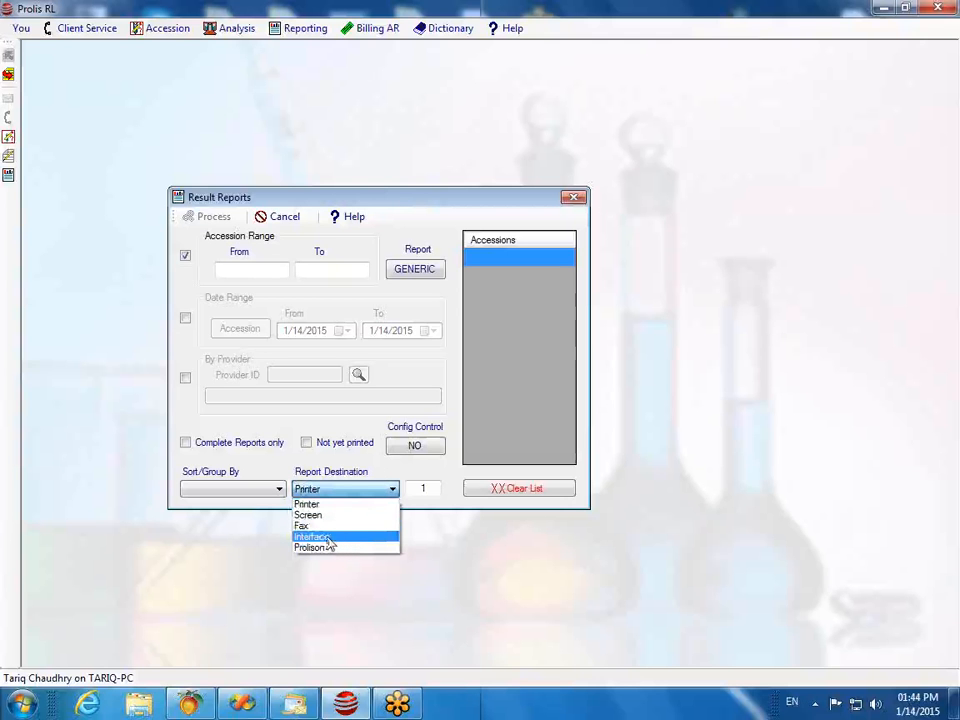
left_click(392, 206)
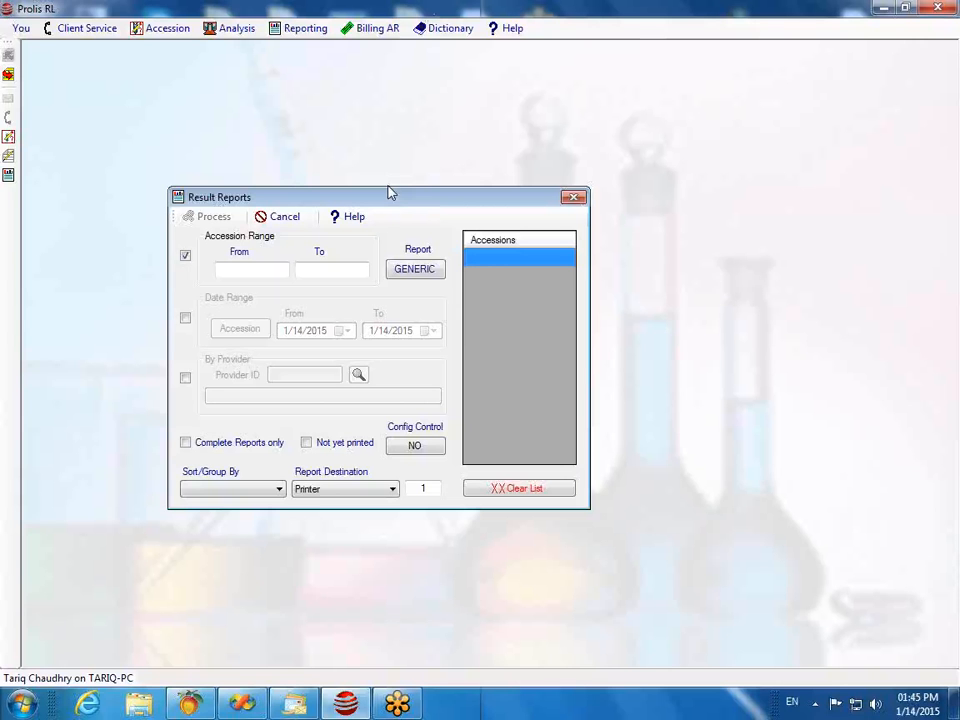
Step: Dismiss the Billing AR menu and close the Result Reports dialog
left_click(377, 28)
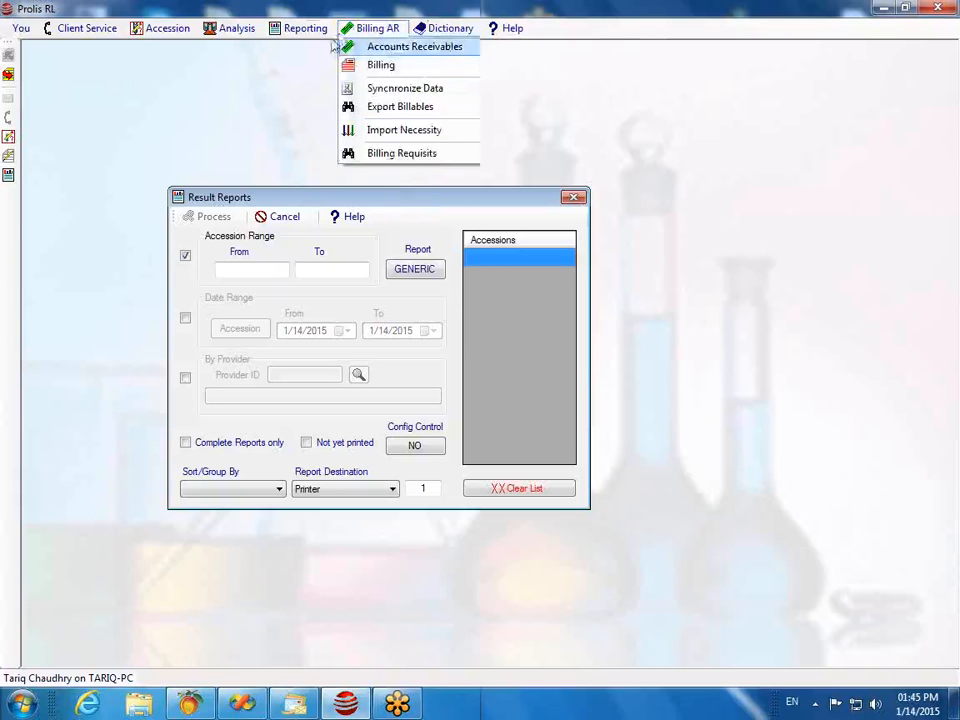
left_click(247, 69)
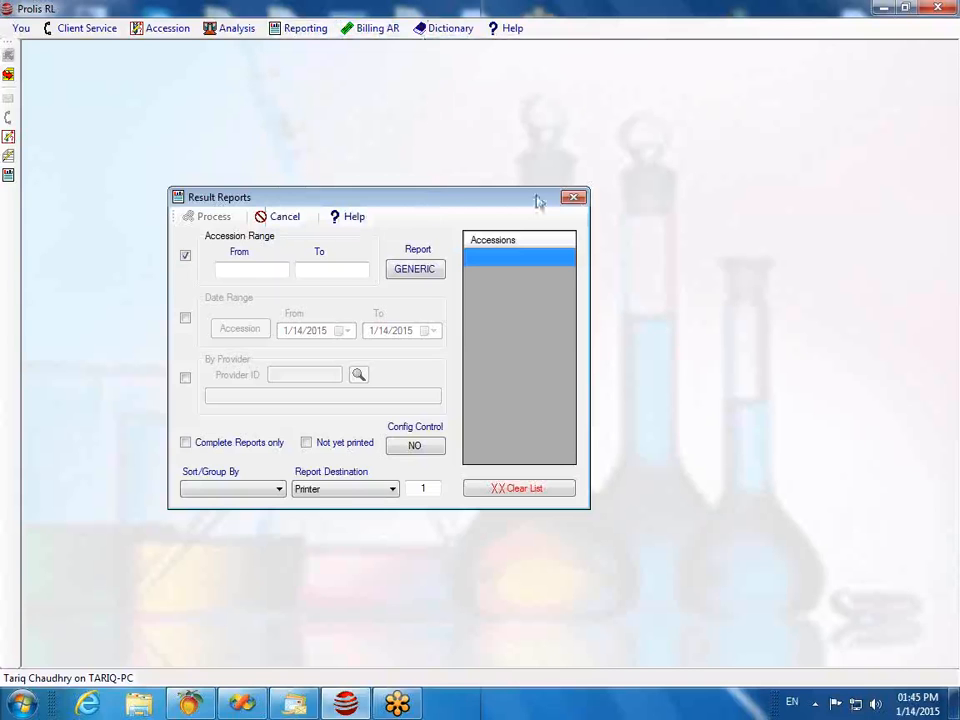
left_click(573, 197)
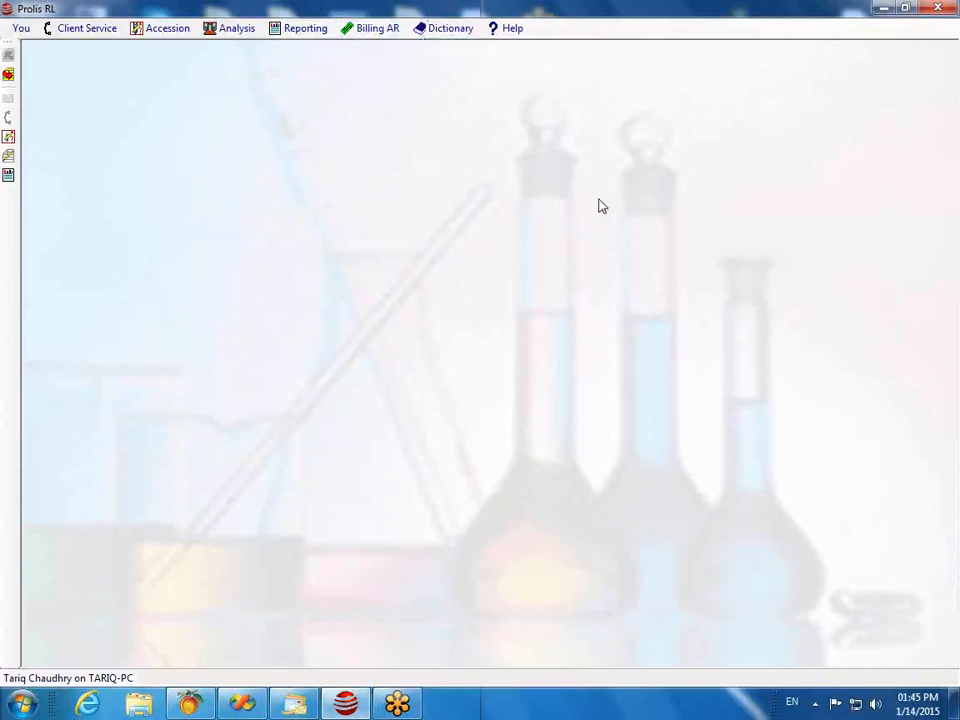